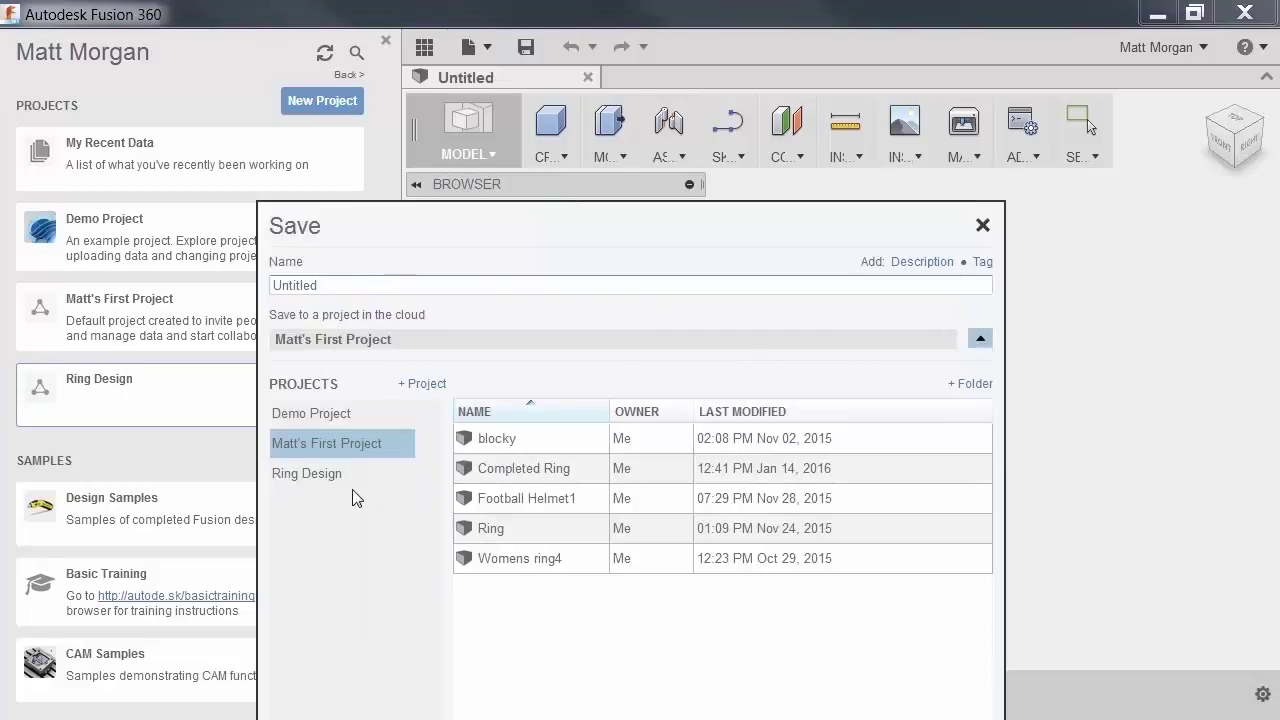
- Save the design as "Pluralsight Ring" in the Ring Design project, and hide the Data Panel
{"action": "left_click", "coordinate": [303, 472]}
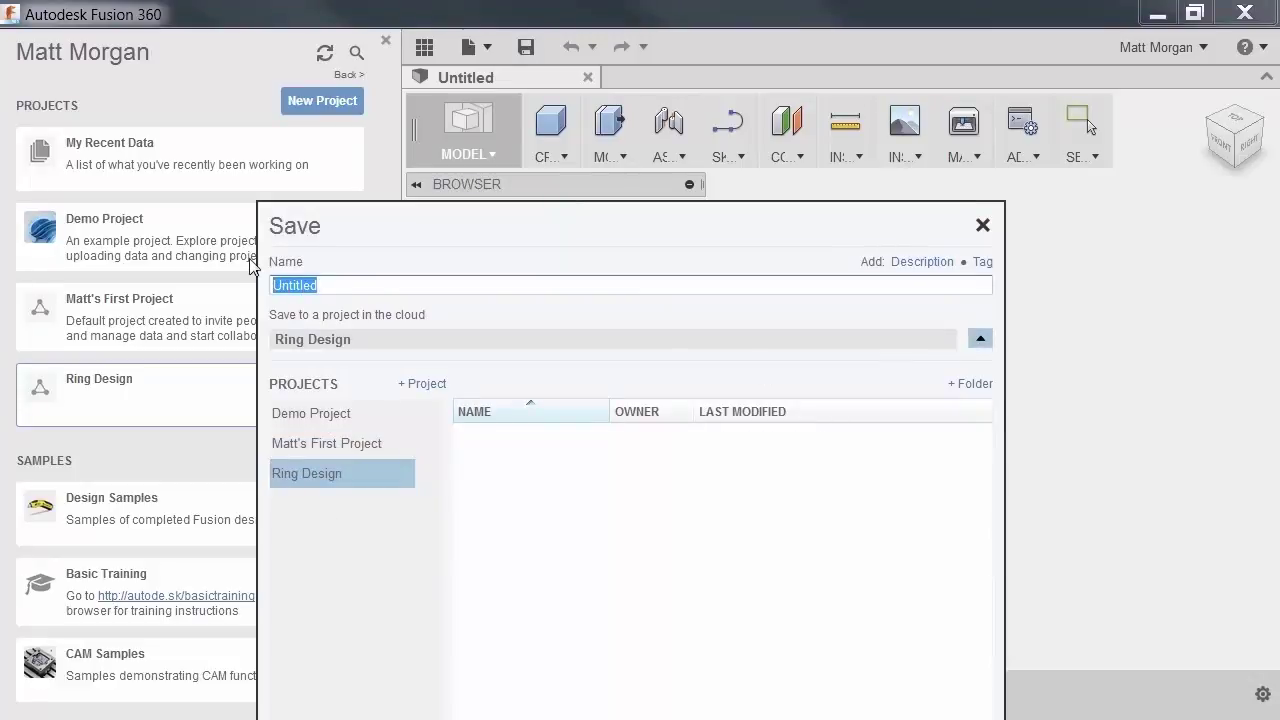
{"action": "type", "text": "Pluralsight Ring"}
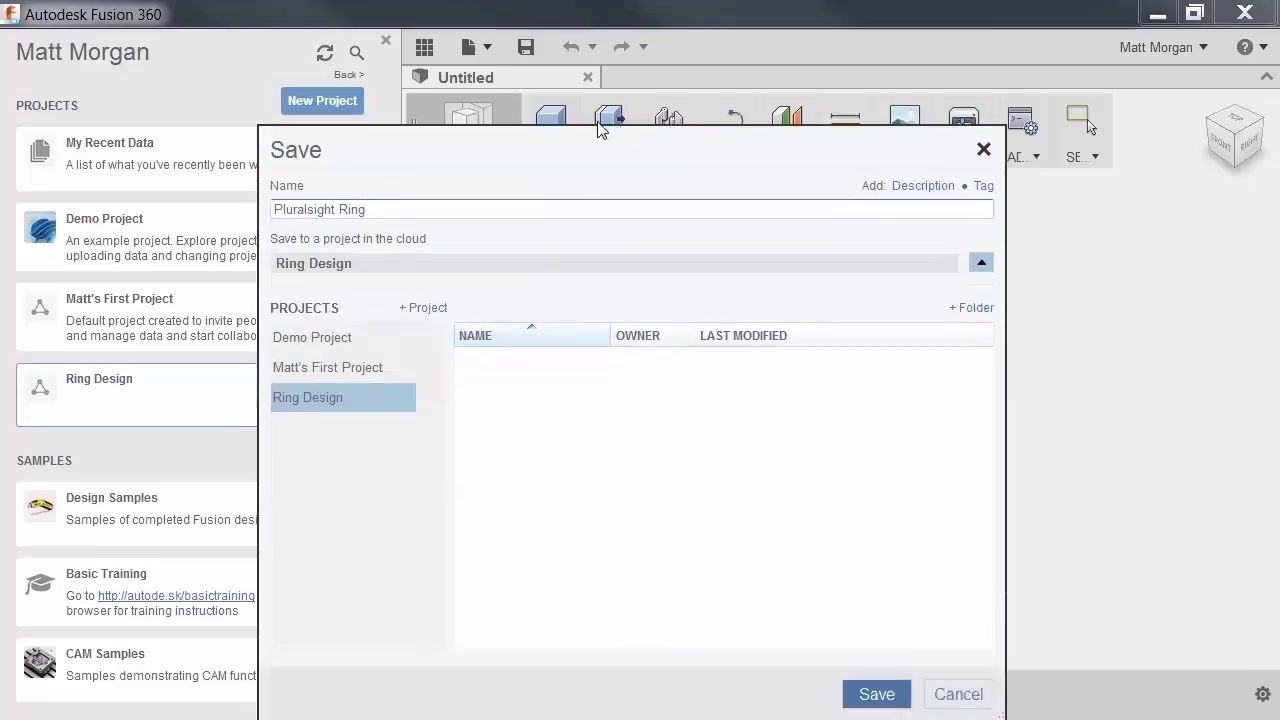
{"action": "key", "text": "Return"}
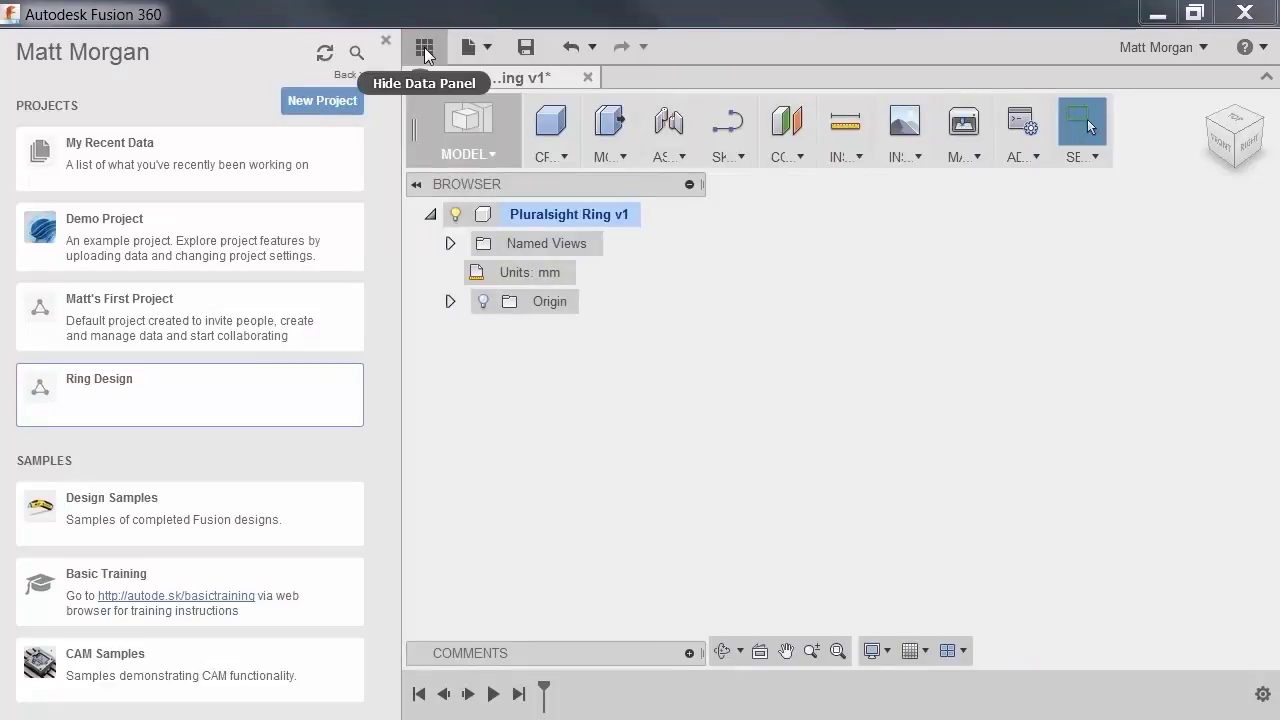
{"action": "left_click", "coordinate": [425, 52]}
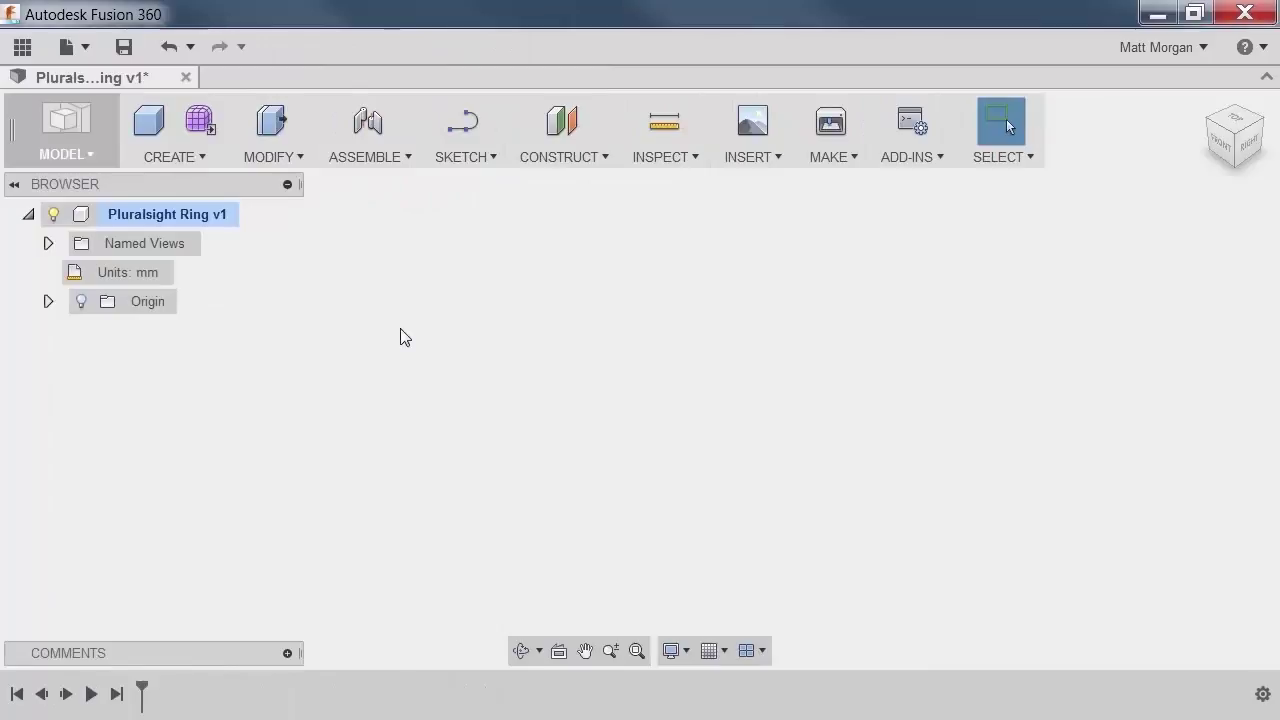
- Show the origin geometry and start a new sketch on the XY plane
{"action": "left_click", "coordinate": [81, 301]}
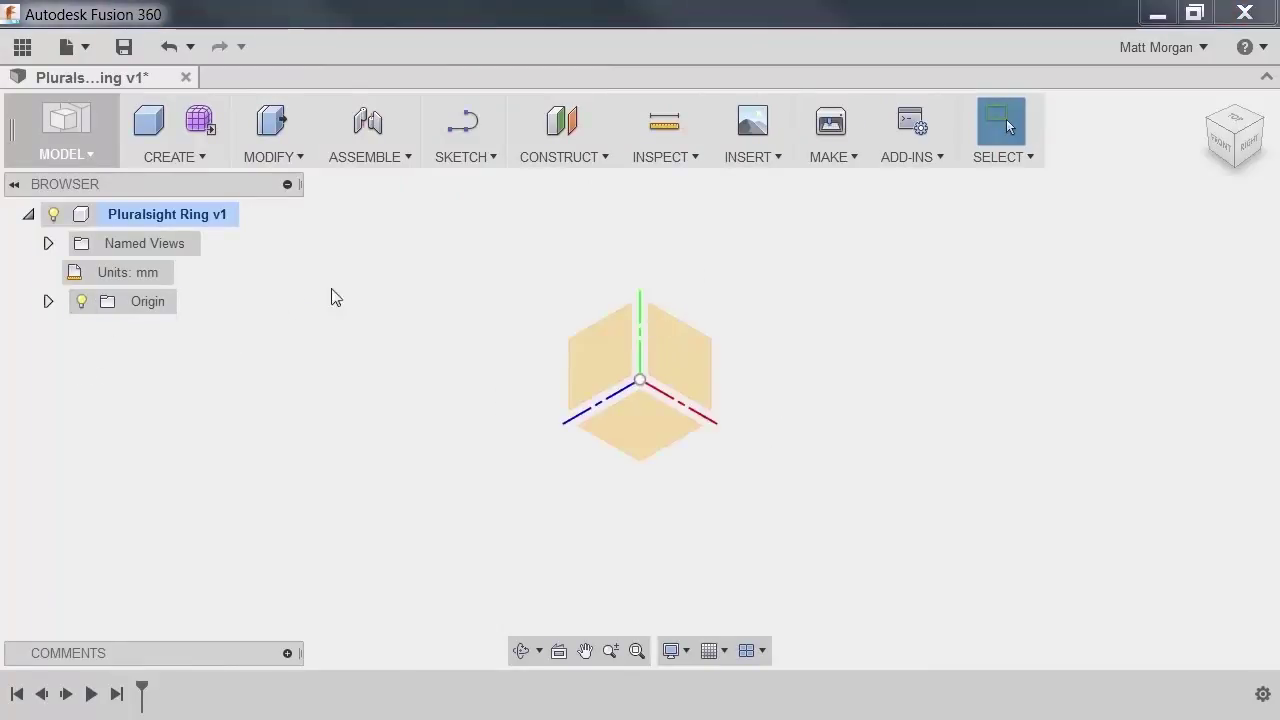
{"action": "left_click", "coordinate": [47, 301]}
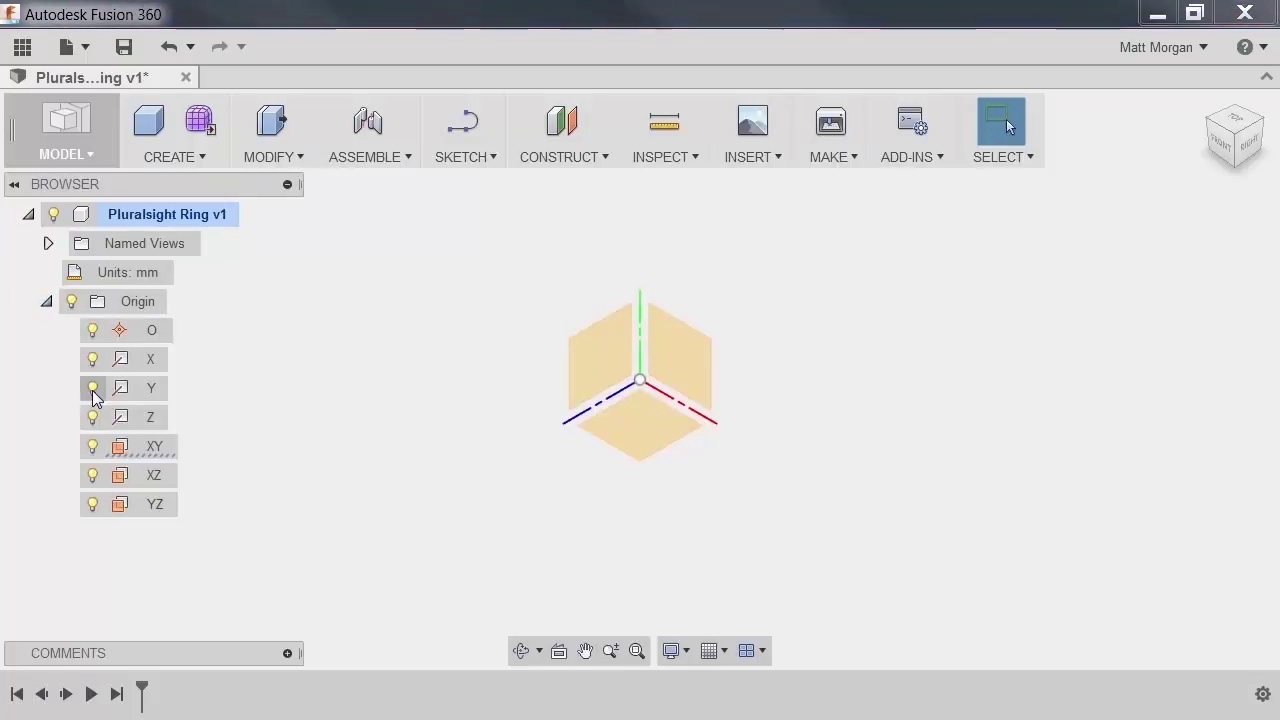
{"action": "left_click", "coordinate": [172, 452]}
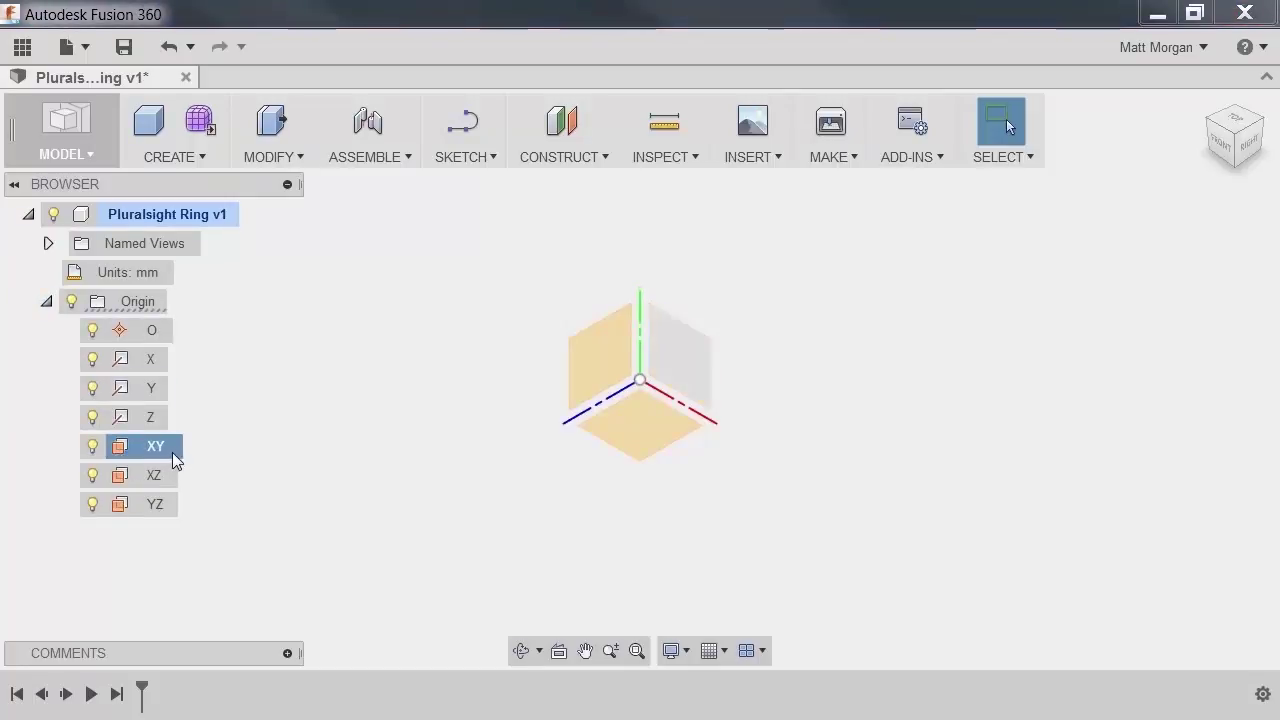
{"action": "right_click", "coordinate": [148, 455]}
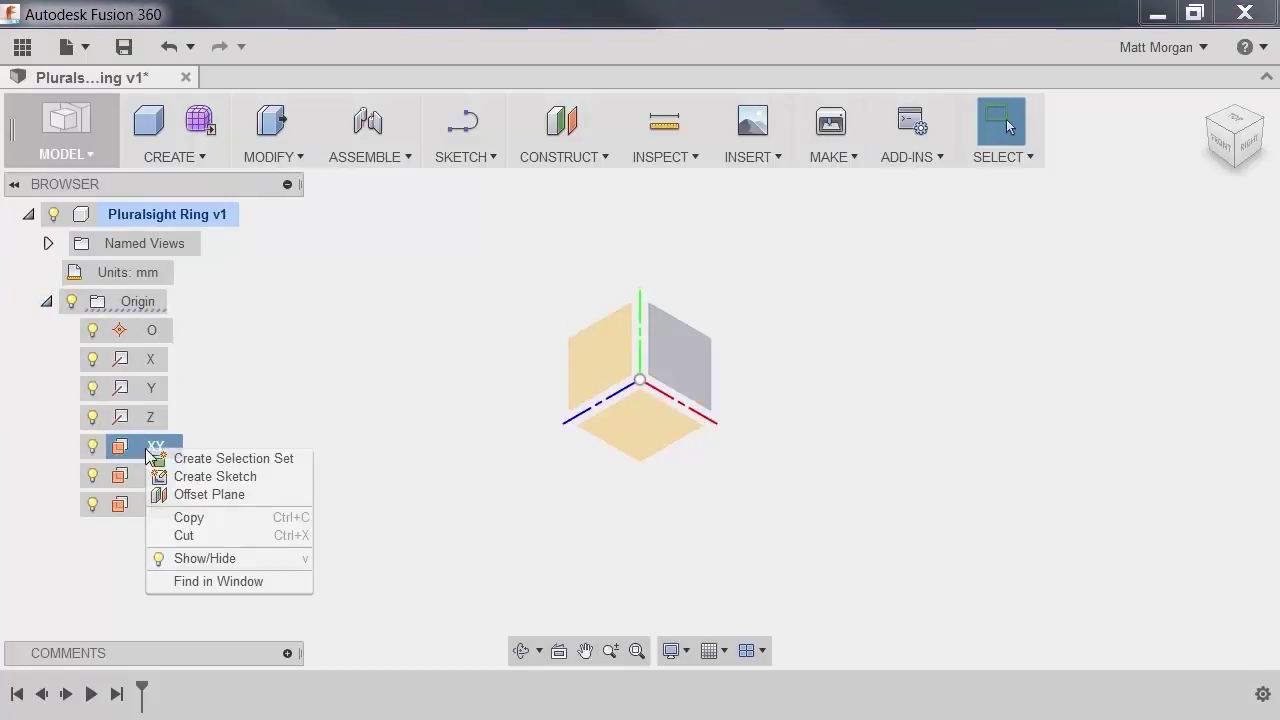
{"action": "left_click", "coordinate": [214, 476]}
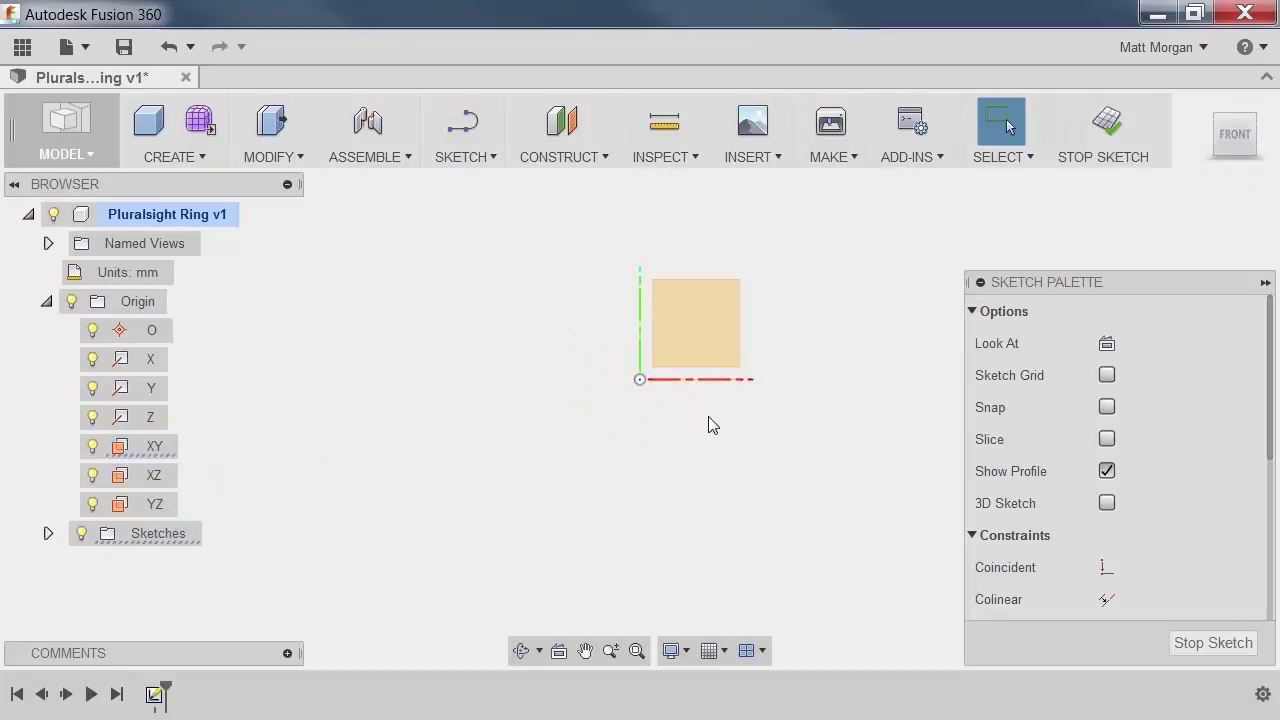
- Draw a vertical line about 81 mm long up from the origin
{"action": "middle_click_drag", "start_coordinate": [722, 423], "coordinate": [654, 514]}
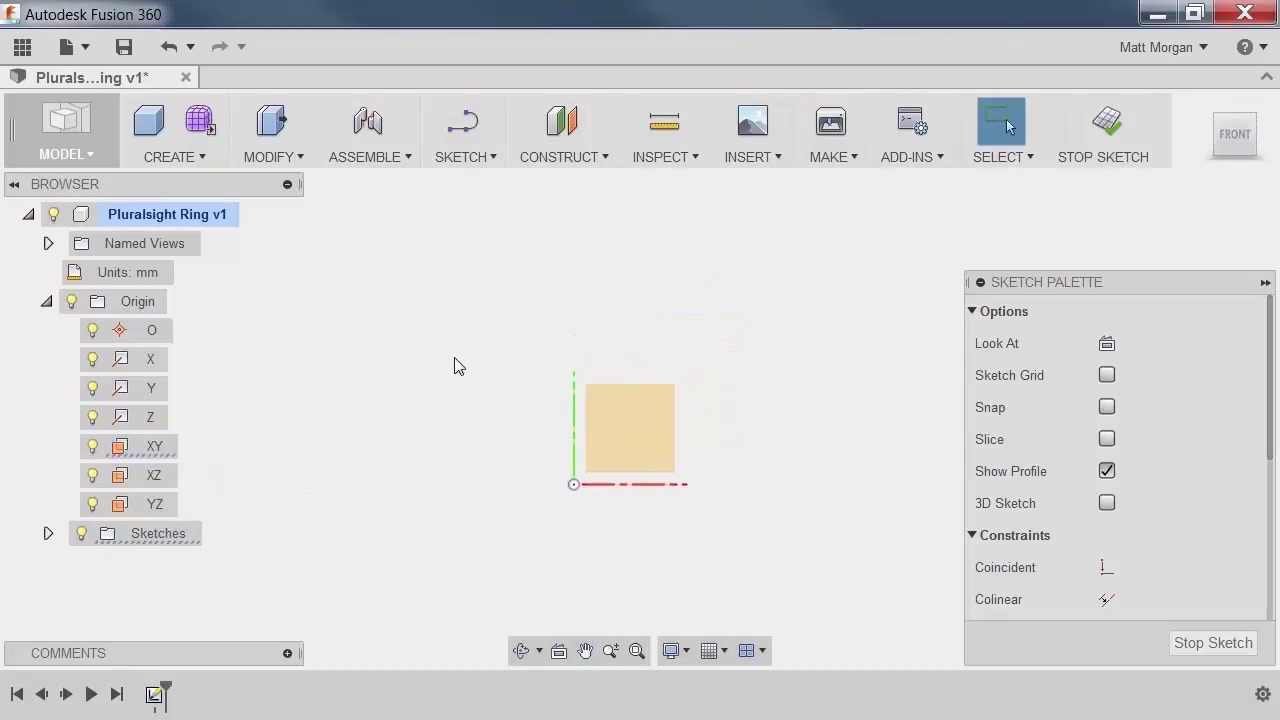
{"action": "left_click", "coordinate": [463, 160]}
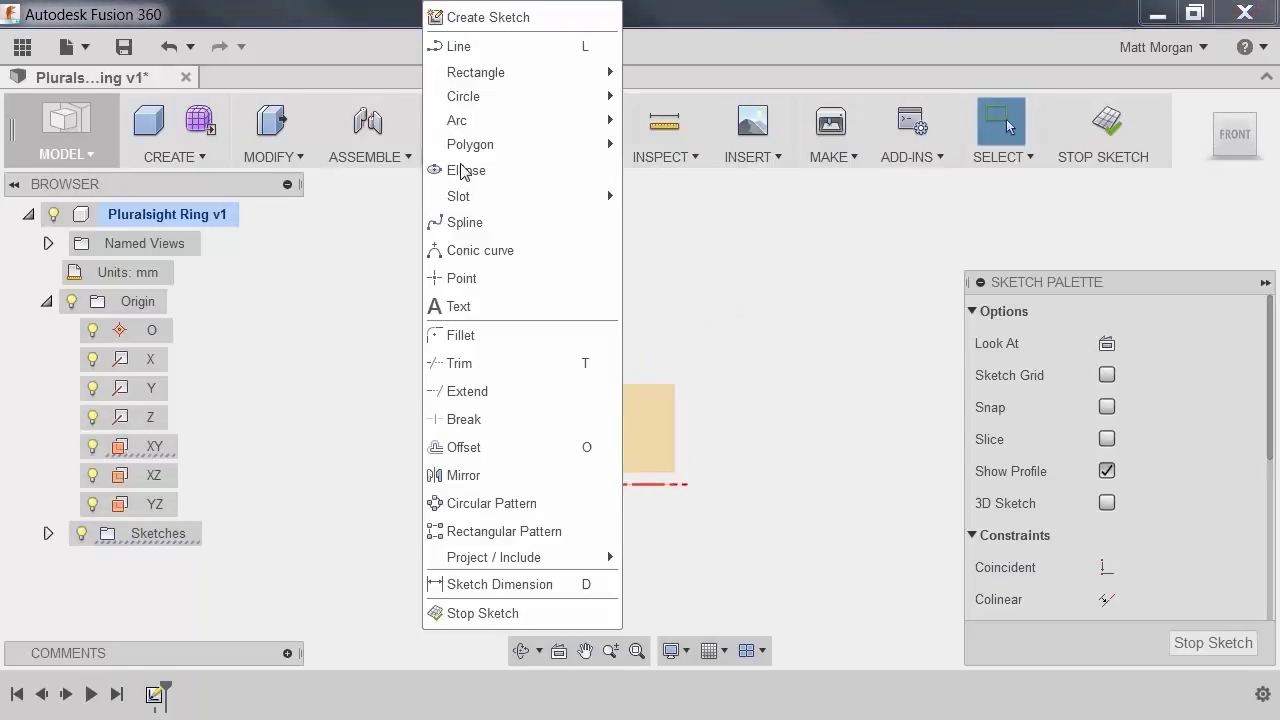
{"action": "left_click", "coordinate": [458, 45]}
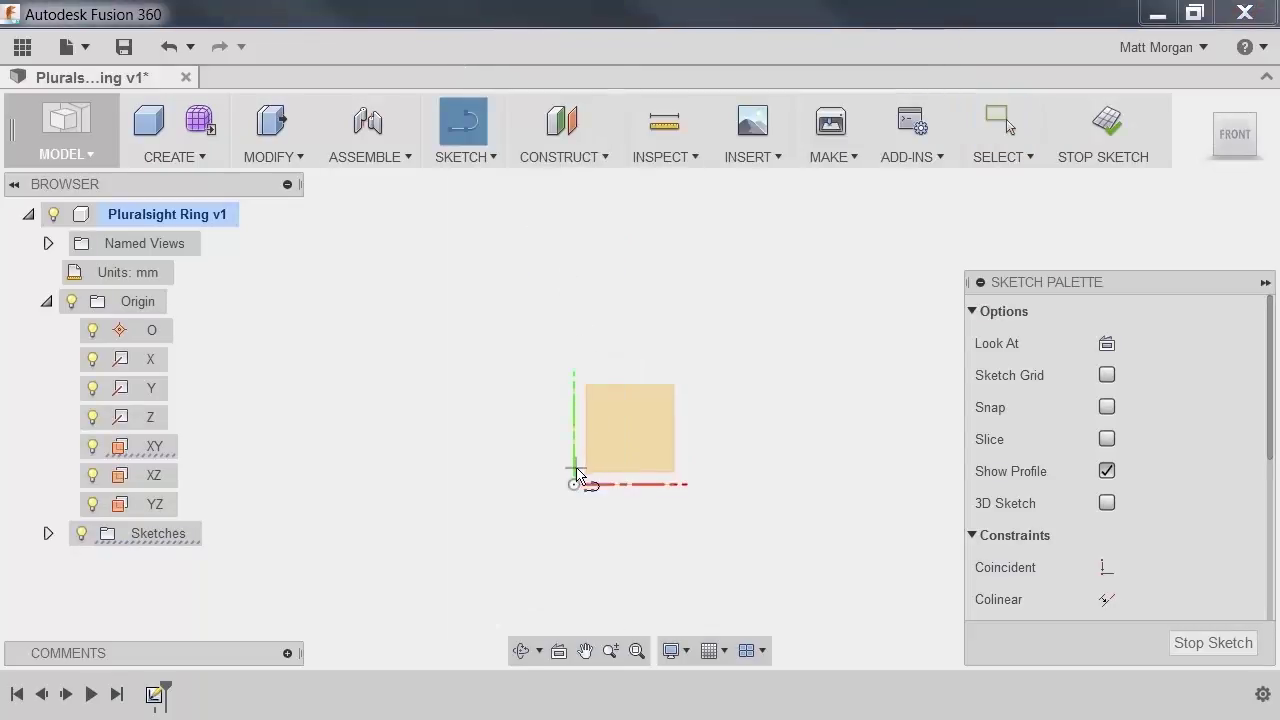
{"action": "left_click", "coordinate": [574, 484]}
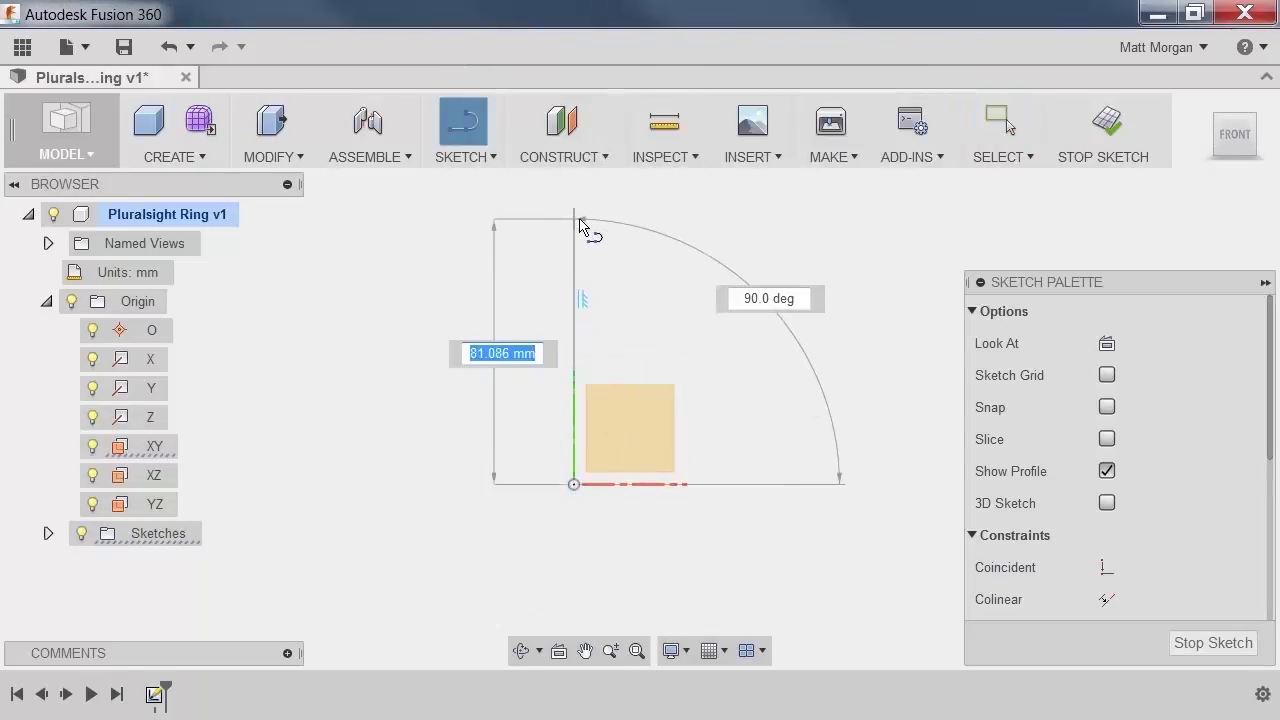
{"action": "double_click", "coordinate": [578, 221]}
{"action": "key", "text": "Escape"}
- Draw a horizontal line from the origin along the X axis and convert both sketch lines to construction lines
{"action": "key", "text": "l"}
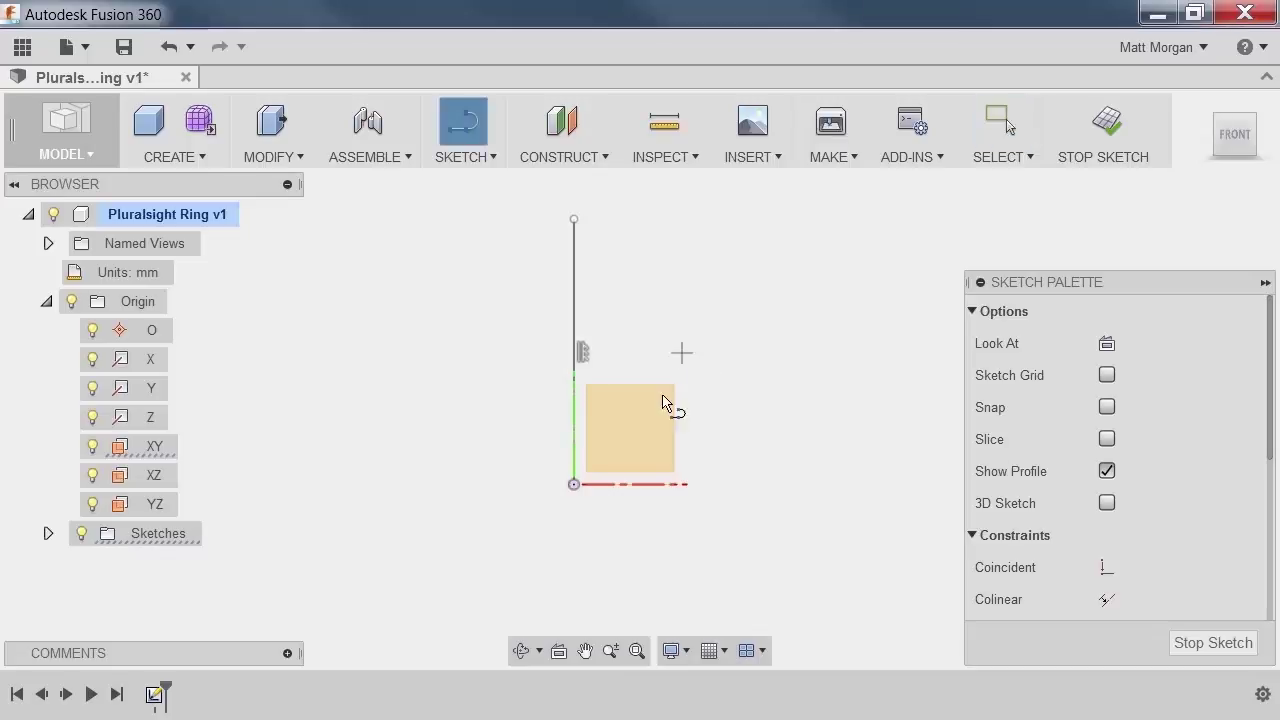
{"action": "left_click", "coordinate": [574, 484]}
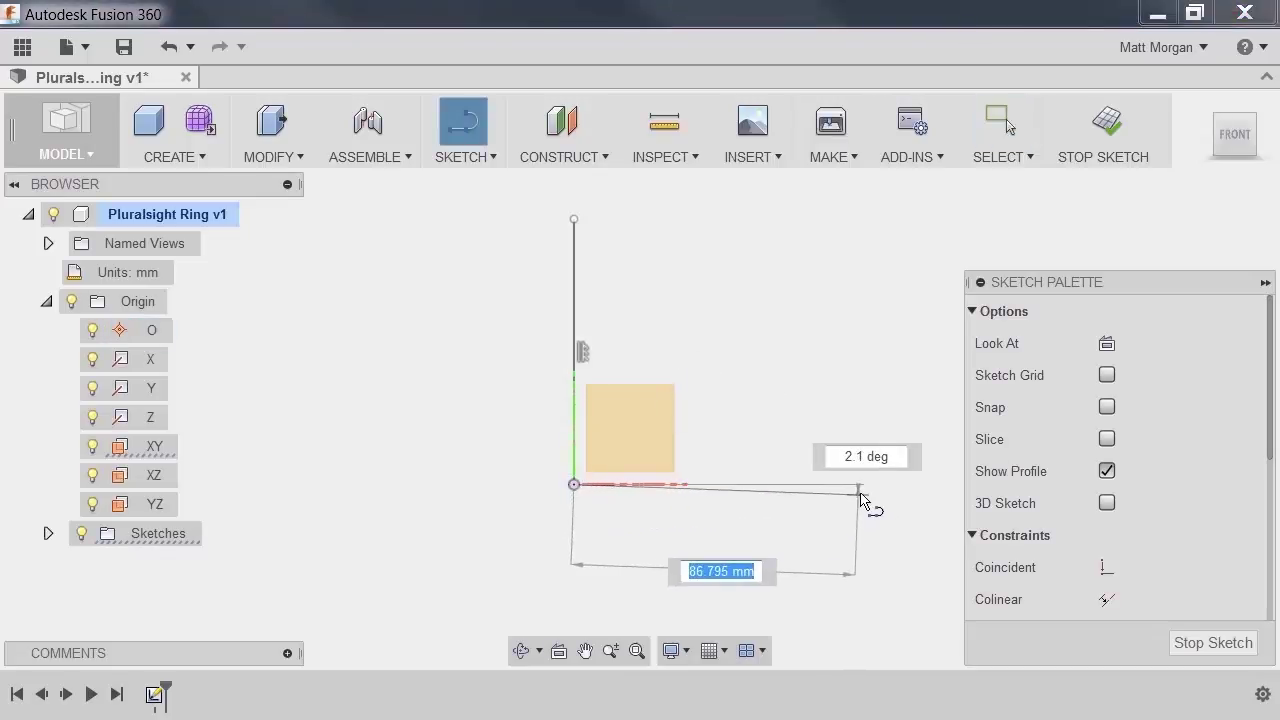
{"action": "left_click", "coordinate": [873, 500]}
{"action": "key", "text": "Escape"}
{"action": "left_click_drag", "start_coordinate": [766, 541], "coordinate": [451, 277]}
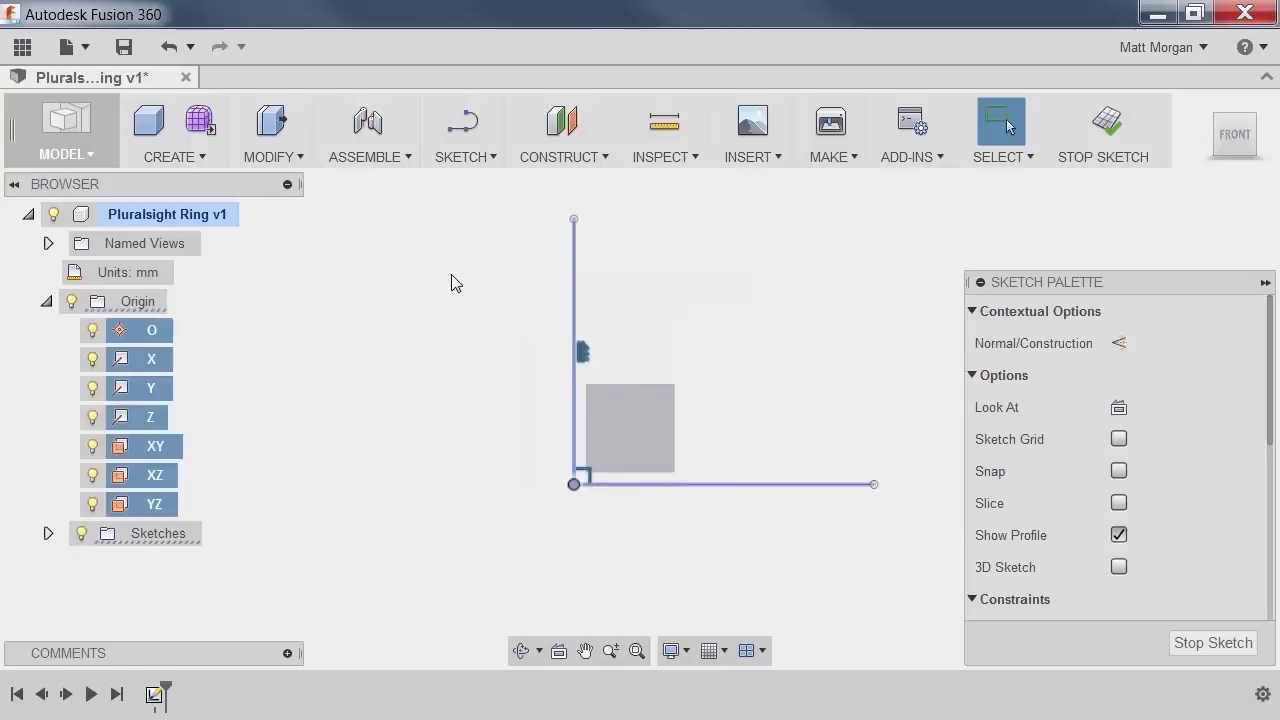
{"action": "left_click", "coordinate": [1120, 343]}
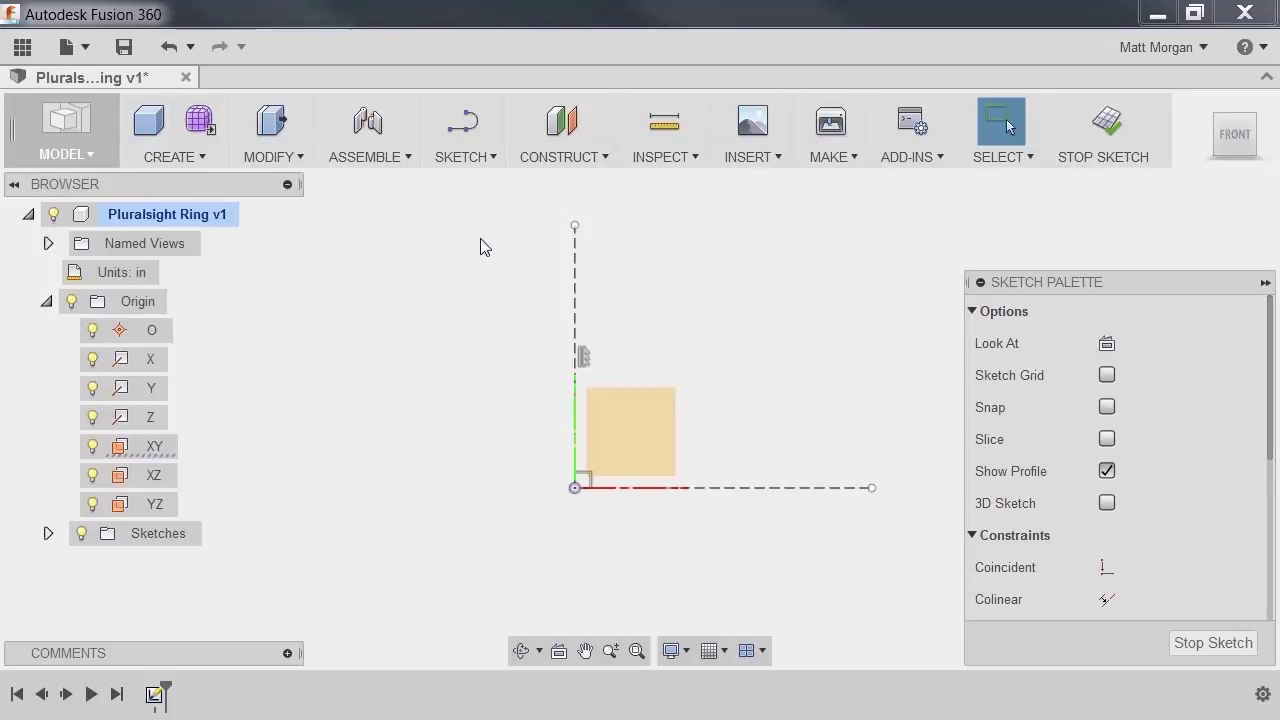
- Draw a stepped line chain up from the horizontal construction line, with an outward step of about 0.076 in and an inward top edge of about 0.2 in
{"action": "left_click", "coordinate": [462, 134]}
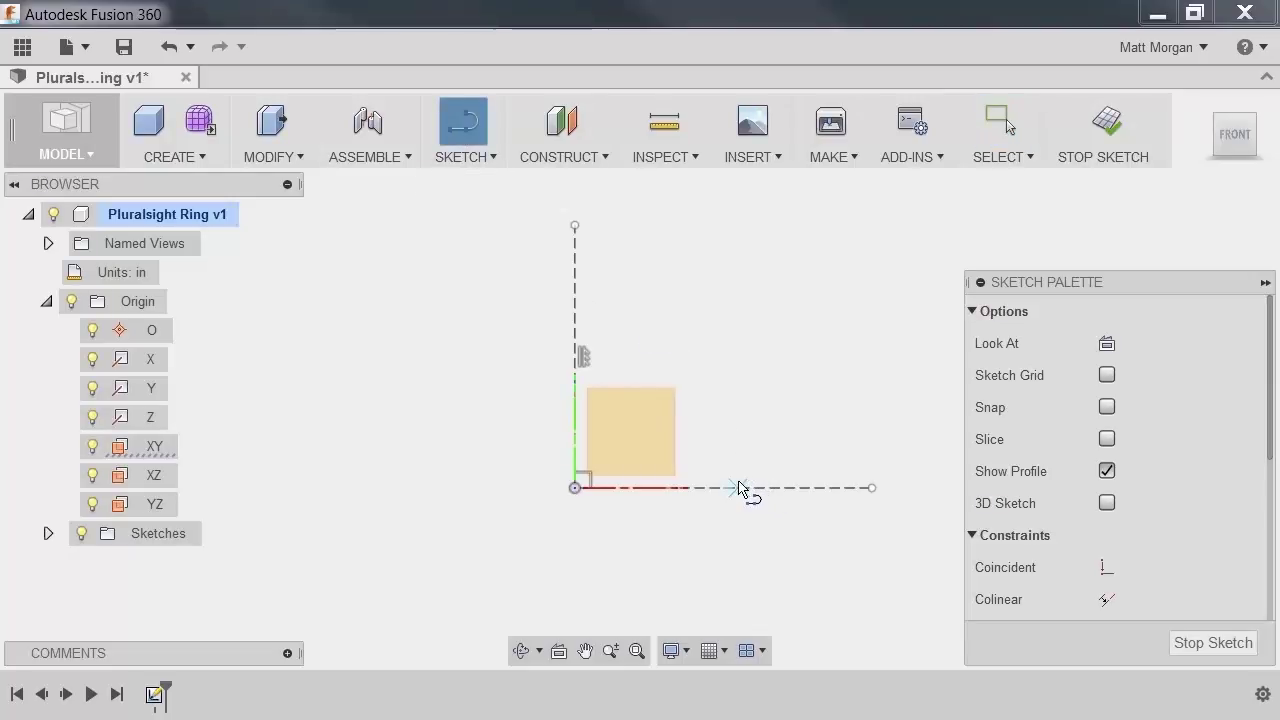
{"action": "left_click", "coordinate": [740, 488]}
{"action": "left_click", "coordinate": [737, 455]}
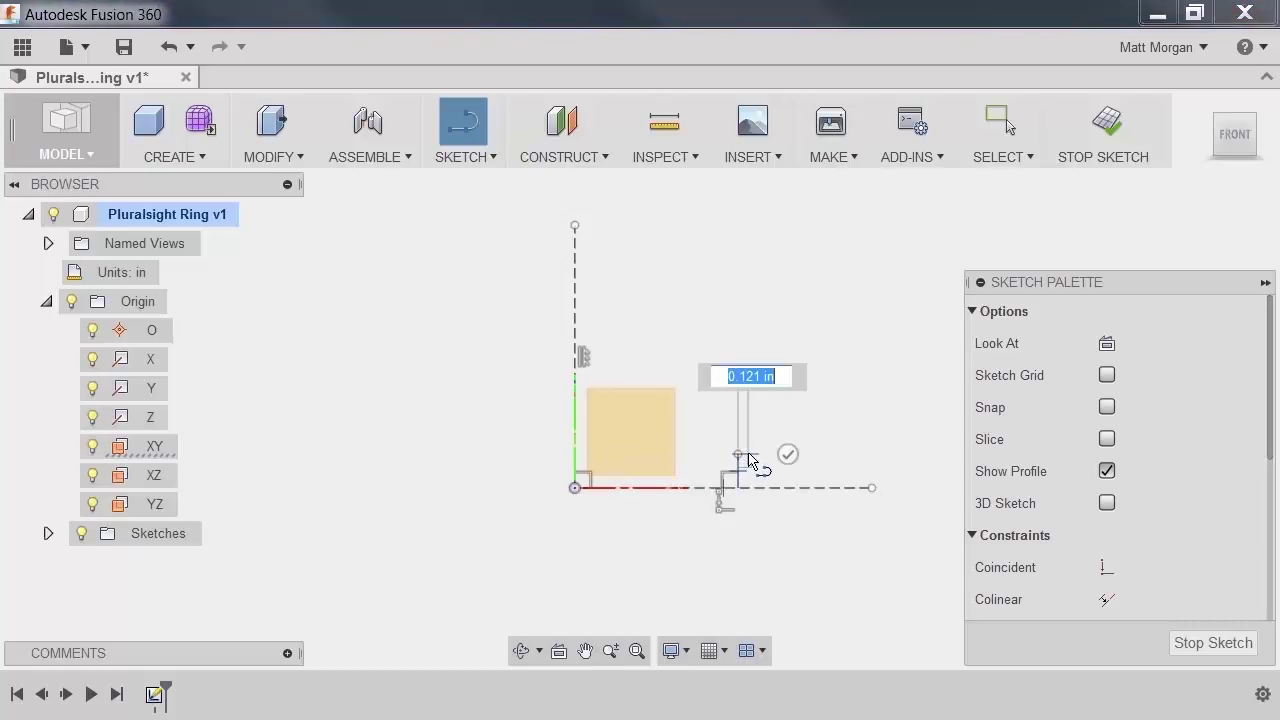
{"action": "scroll", "coordinate": [749, 455], "scroll_direction": "up", "scroll_amount": 5}
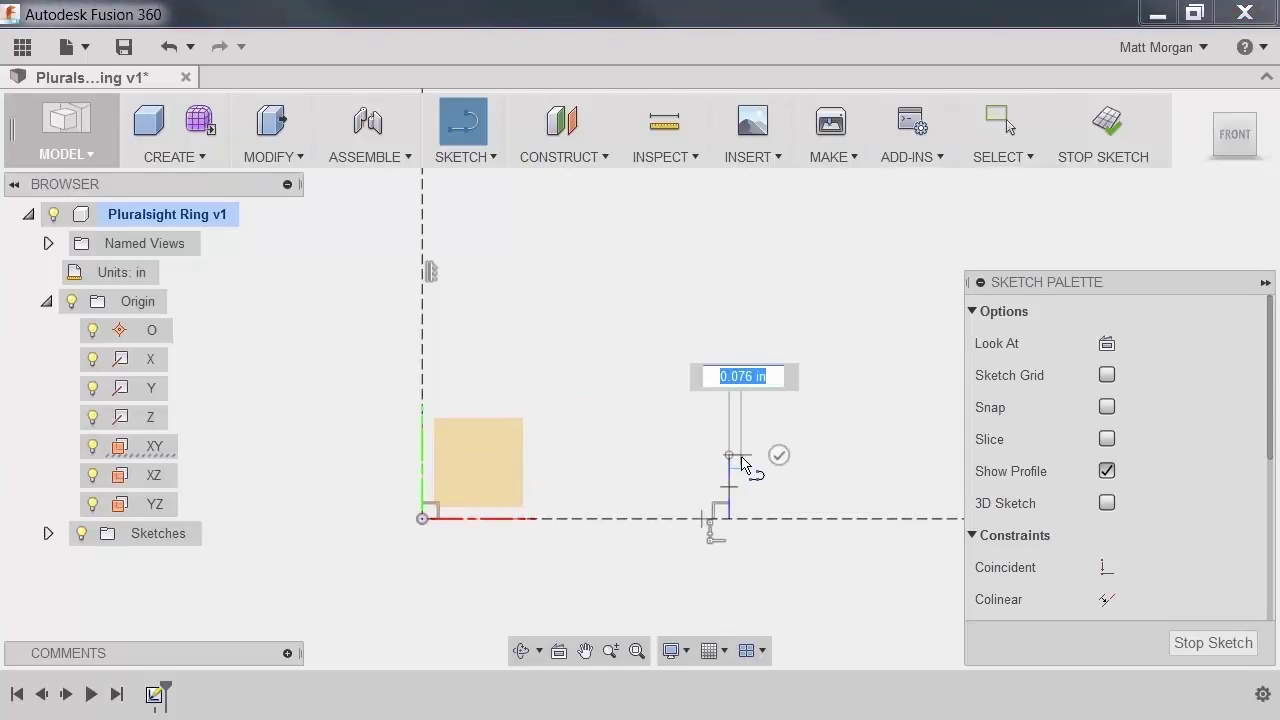
{"action": "left_click", "coordinate": [741, 456]}
{"action": "left_click", "coordinate": [741, 436]}
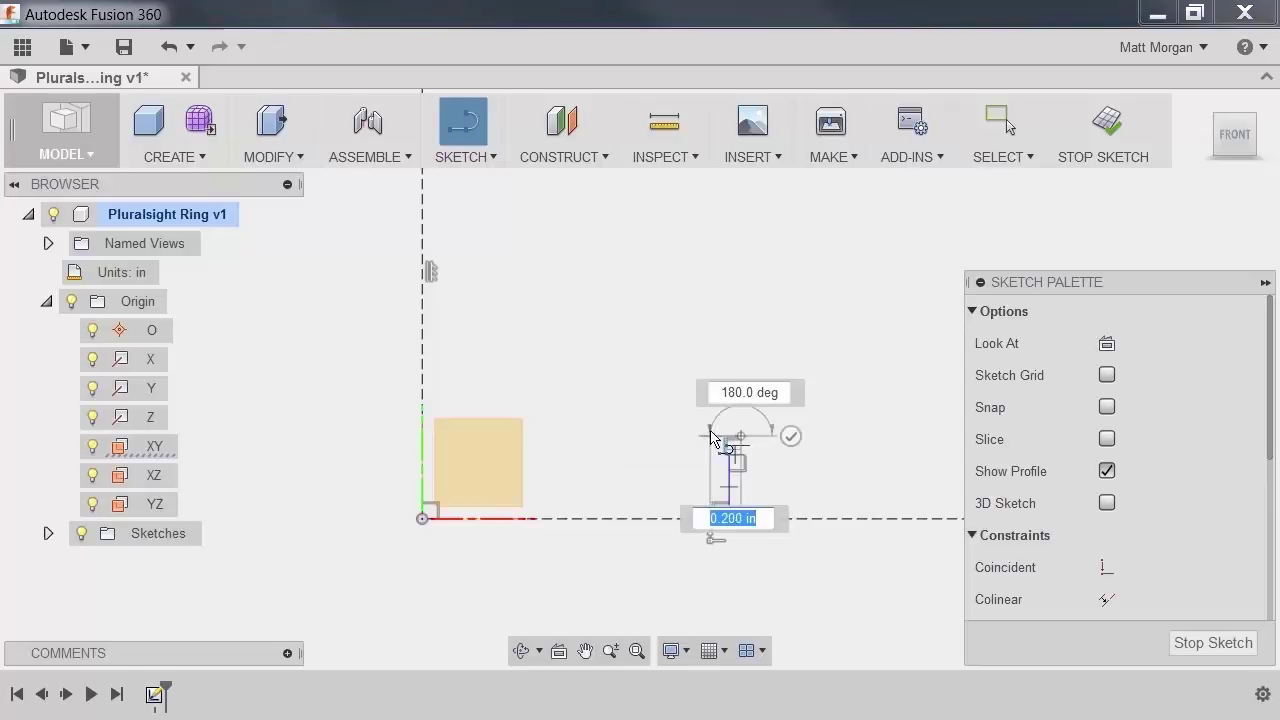
{"action": "left_click", "coordinate": [710, 436]}
{"action": "key", "text": "Escape"}
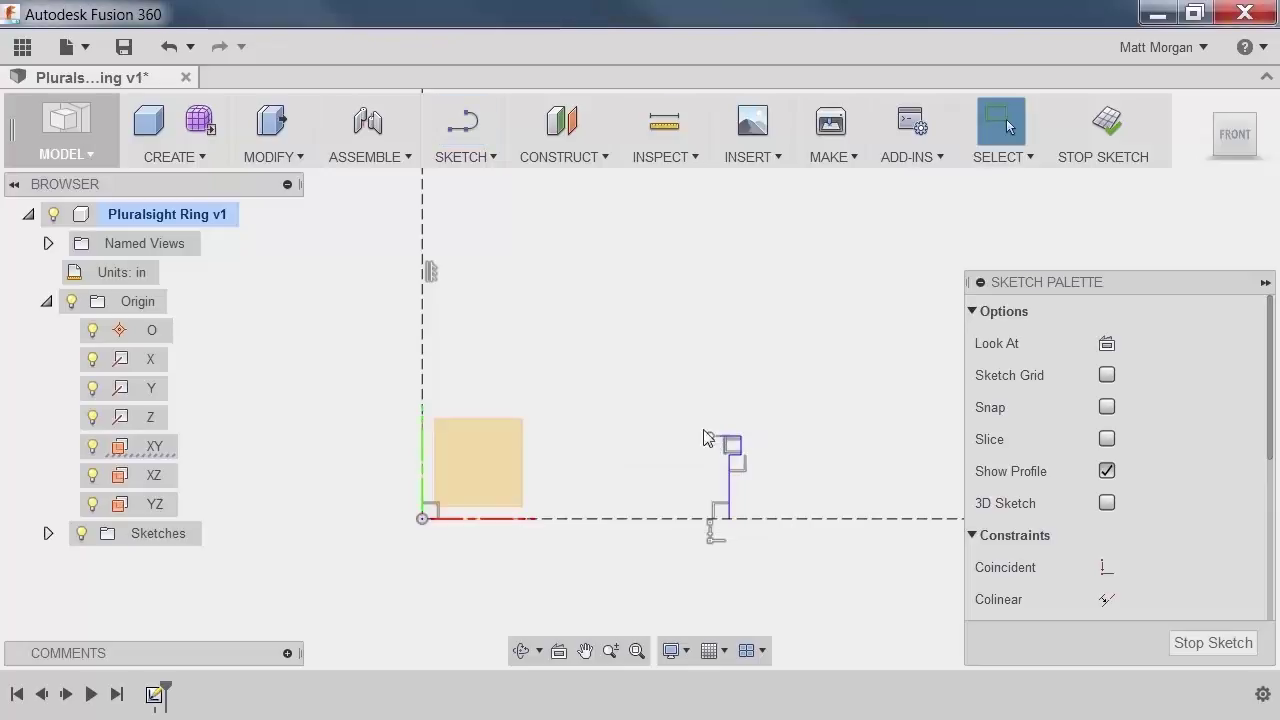
- Draw a center point arc, centered at the horizontal construction line's far end, from the top edge's free end down to that construction line
{"action": "left_click", "coordinate": [477, 135]}
{"action": "mouse_move", "coordinate": [488, 128]}
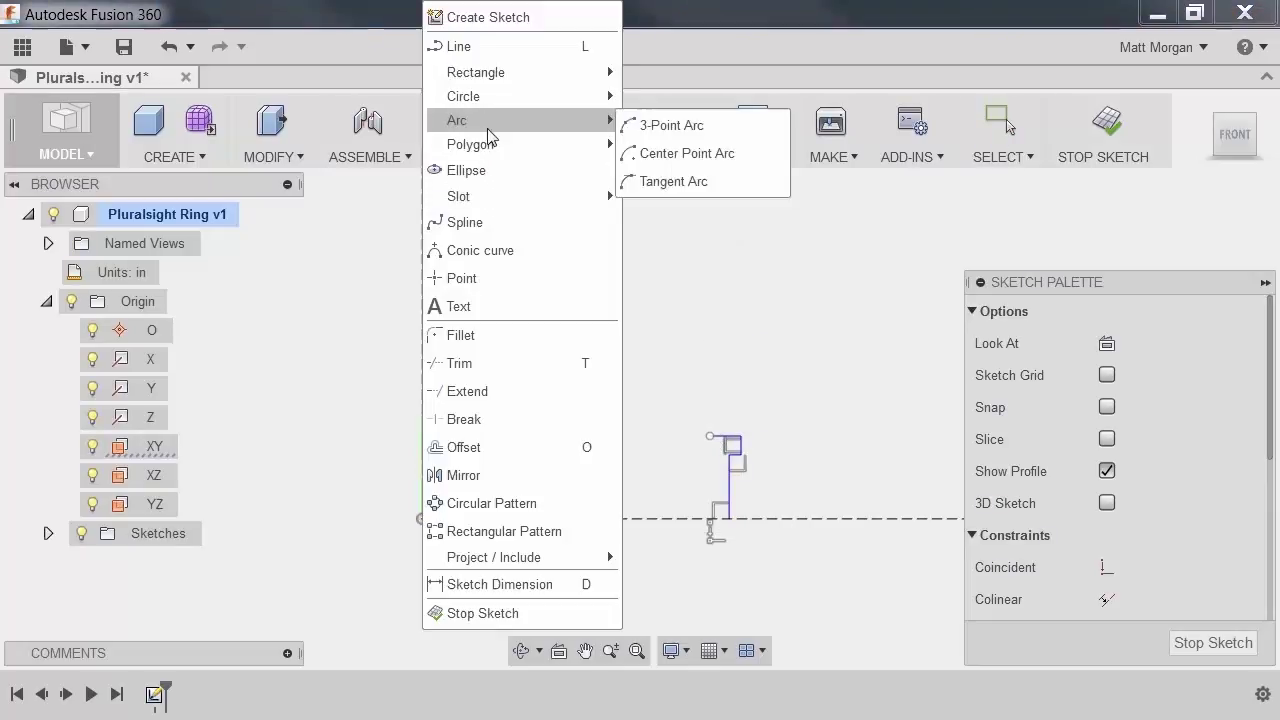
{"action": "left_click", "coordinate": [666, 153]}
{"action": "scroll", "coordinate": [894, 420], "scroll_direction": "down", "scroll_amount": 2}
{"action": "middle_click_drag", "start_coordinate": [894, 420], "coordinate": [634, 403]}
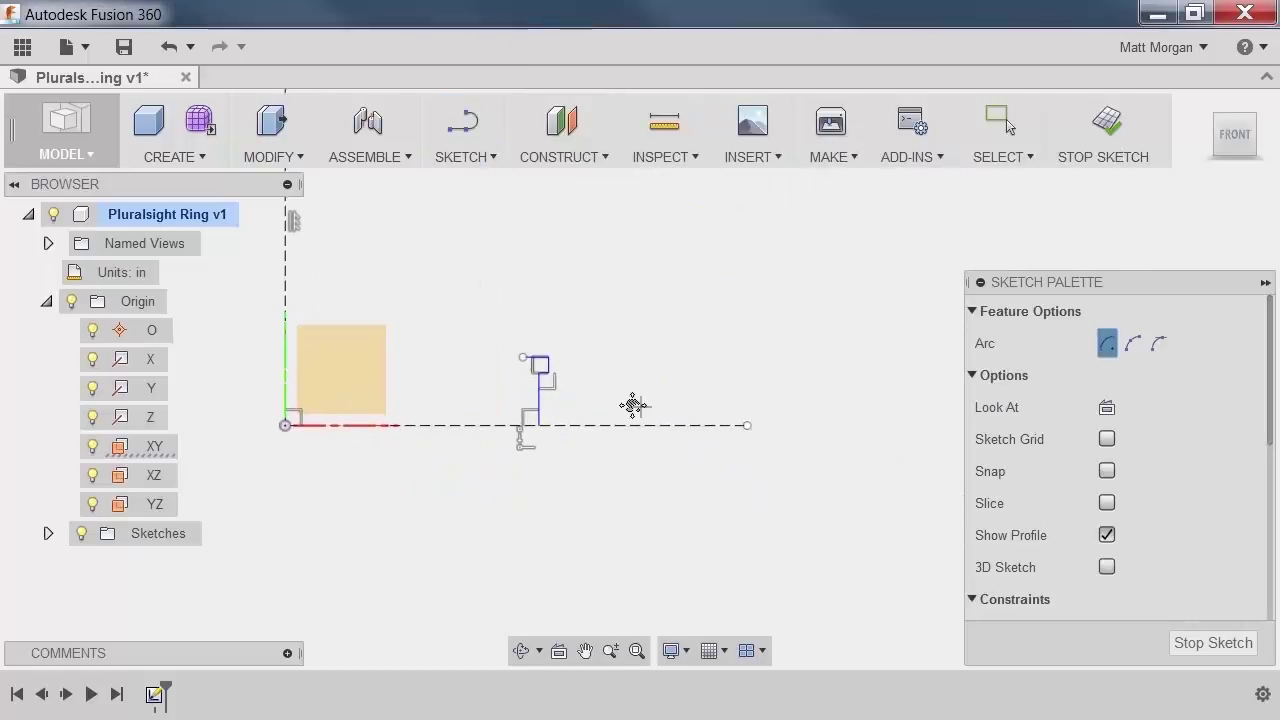
{"action": "left_click", "coordinate": [737, 427]}
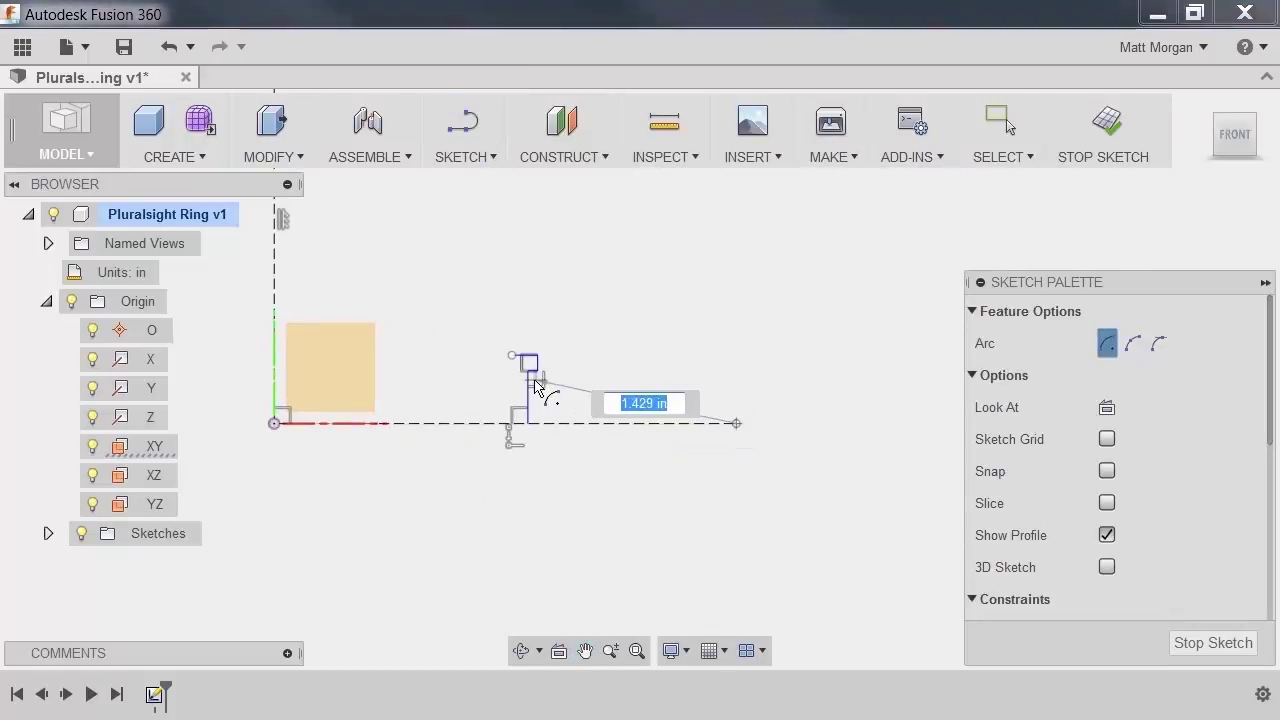
{"action": "scroll", "coordinate": [510, 350], "scroll_direction": "up", "scroll_amount": 4}
{"action": "left_click", "coordinate": [502, 332]}
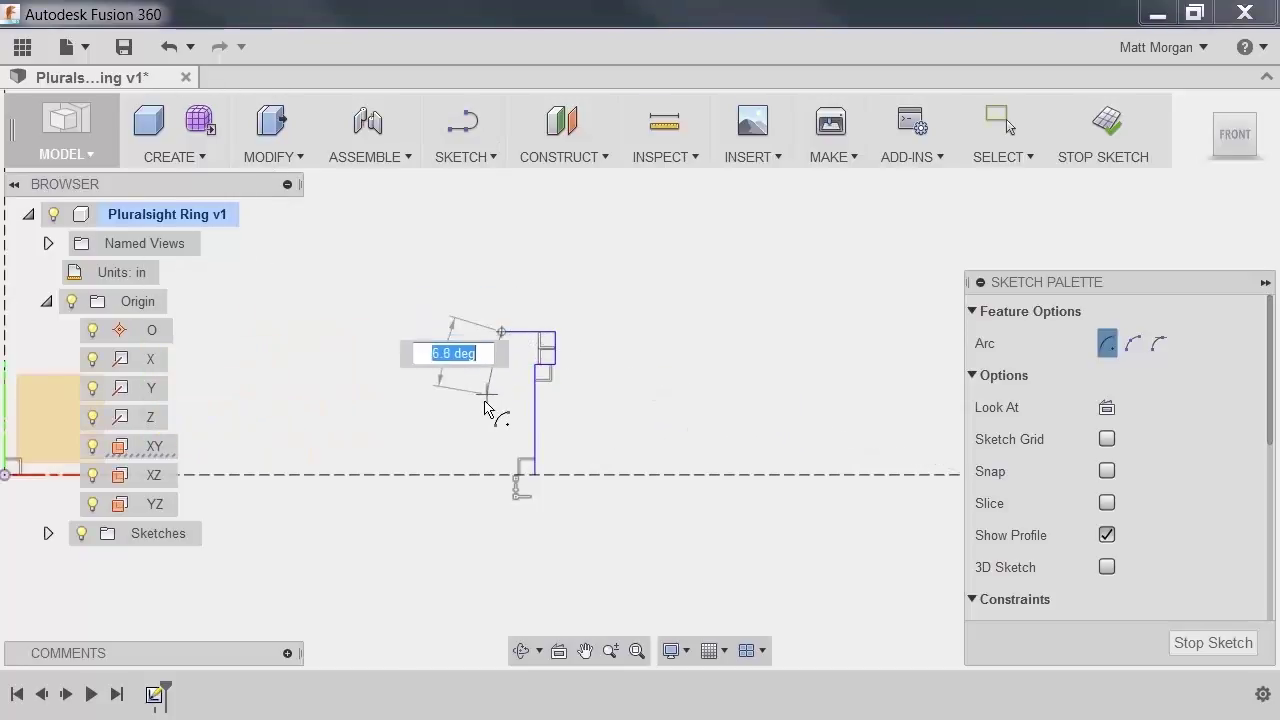
{"action": "left_click", "coordinate": [481, 476]}
{"action": "key", "text": "Escape"}
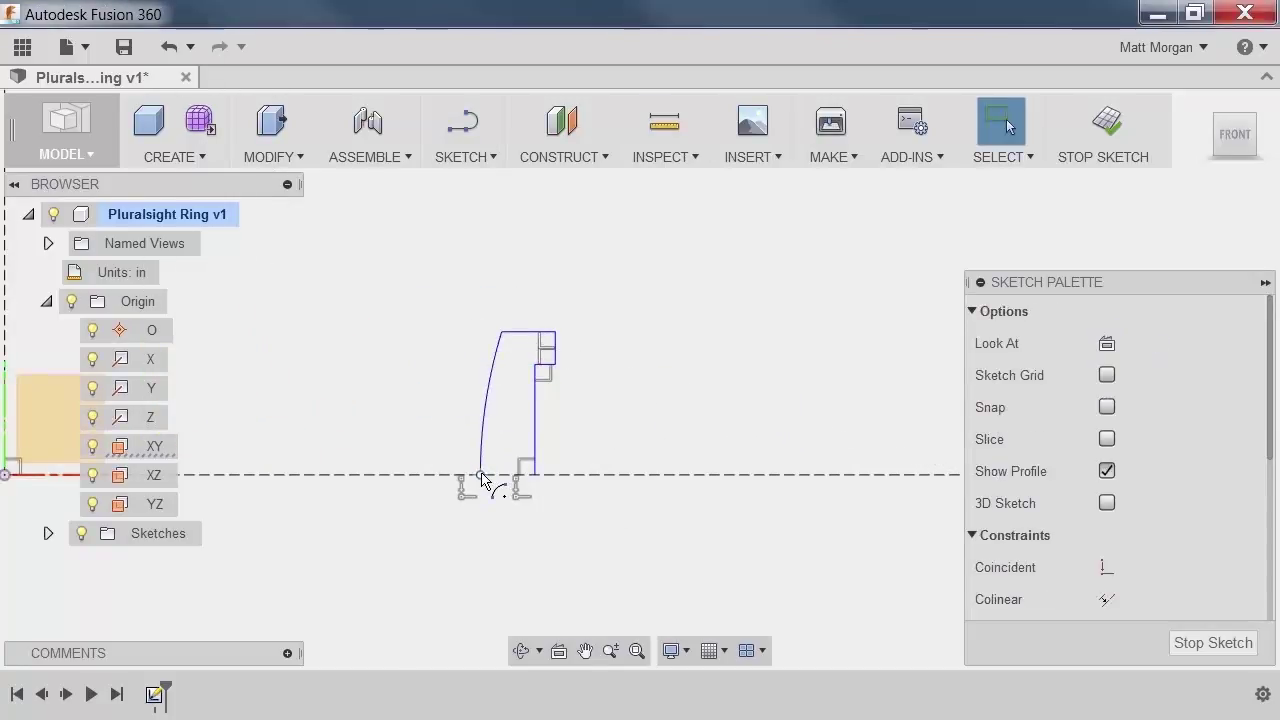
- Mirror the half profile's stepped lines and arc about the horizontal construction line, leaving that line out of the mirrored objects
{"action": "scroll", "coordinate": [768, 496], "scroll_direction": "down", "scroll_amount": 2}
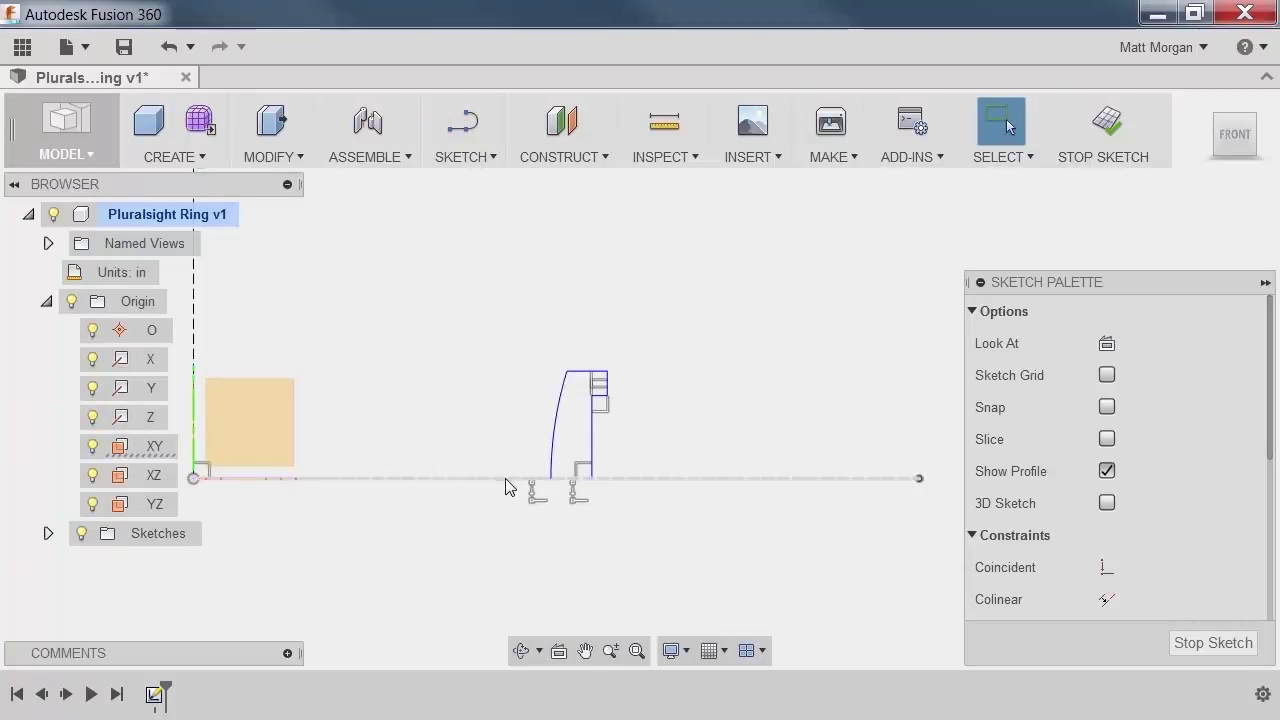
{"action": "scroll", "coordinate": [592, 438], "scroll_direction": "up", "scroll_amount": 1}
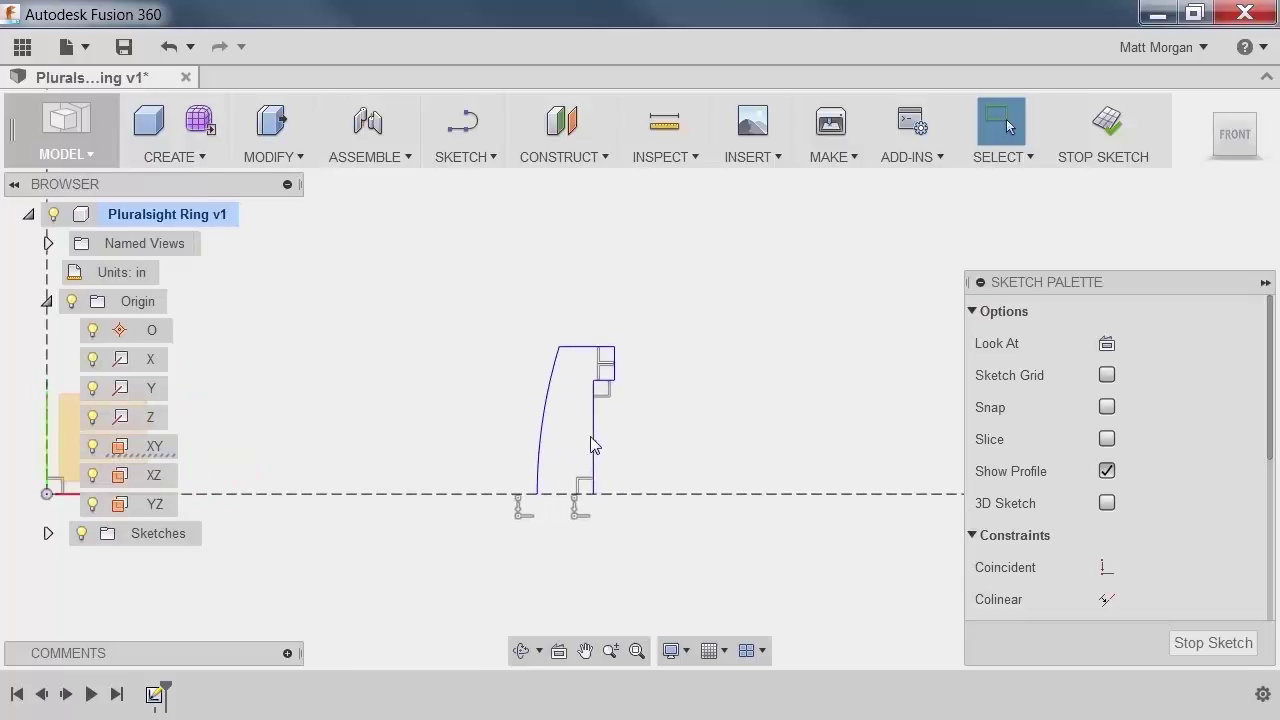
{"action": "left_click_drag", "start_coordinate": [642, 442], "coordinate": [560, 350]}
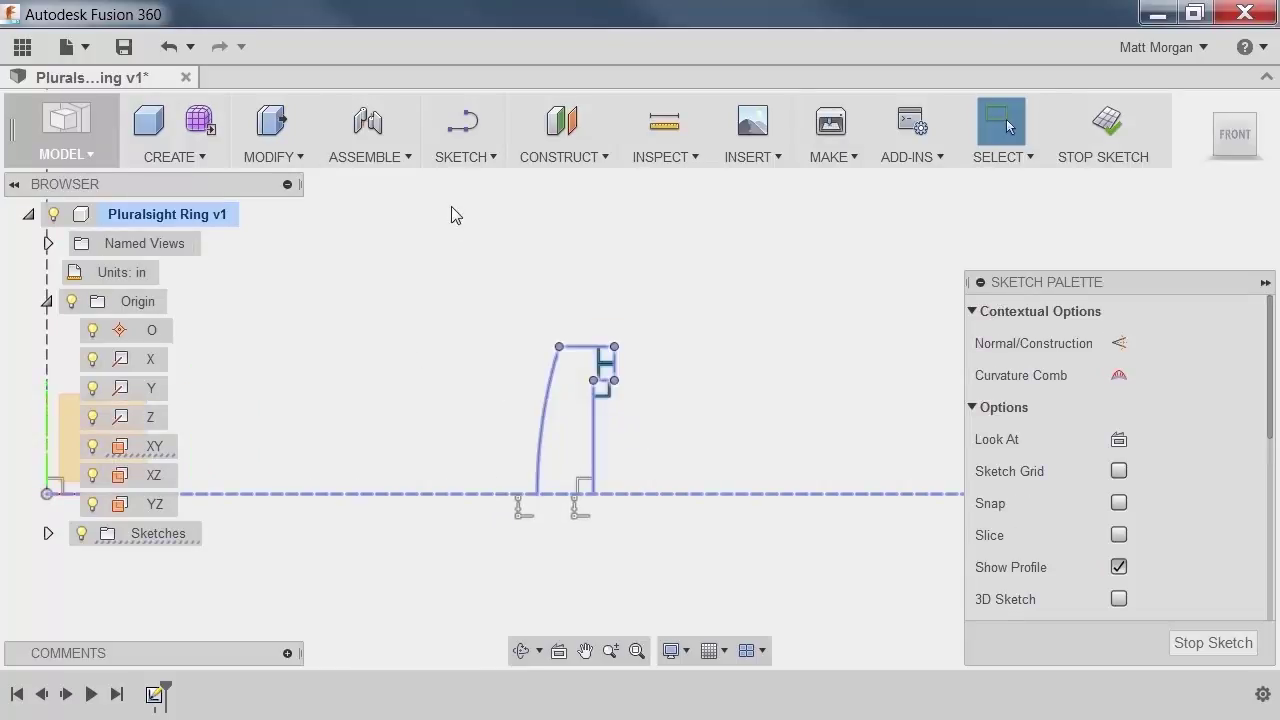
{"action": "left_click", "coordinate": [461, 157]}
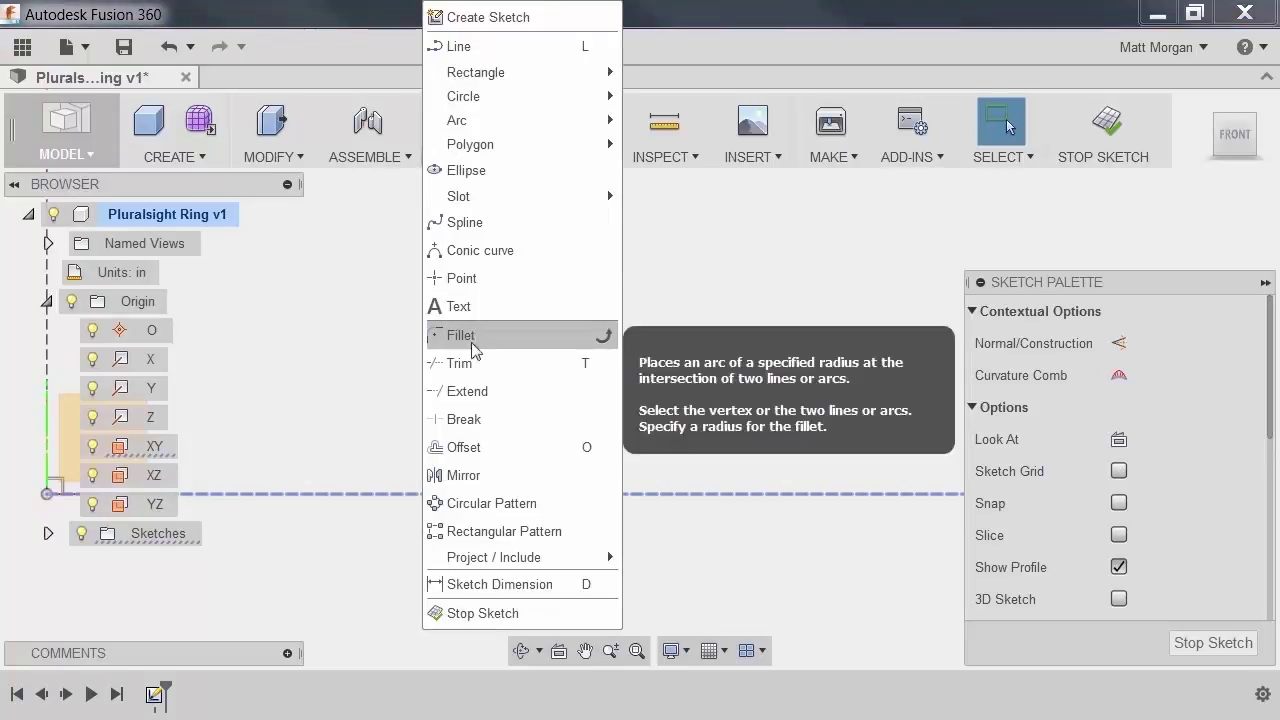
{"action": "left_click", "coordinate": [463, 474]}
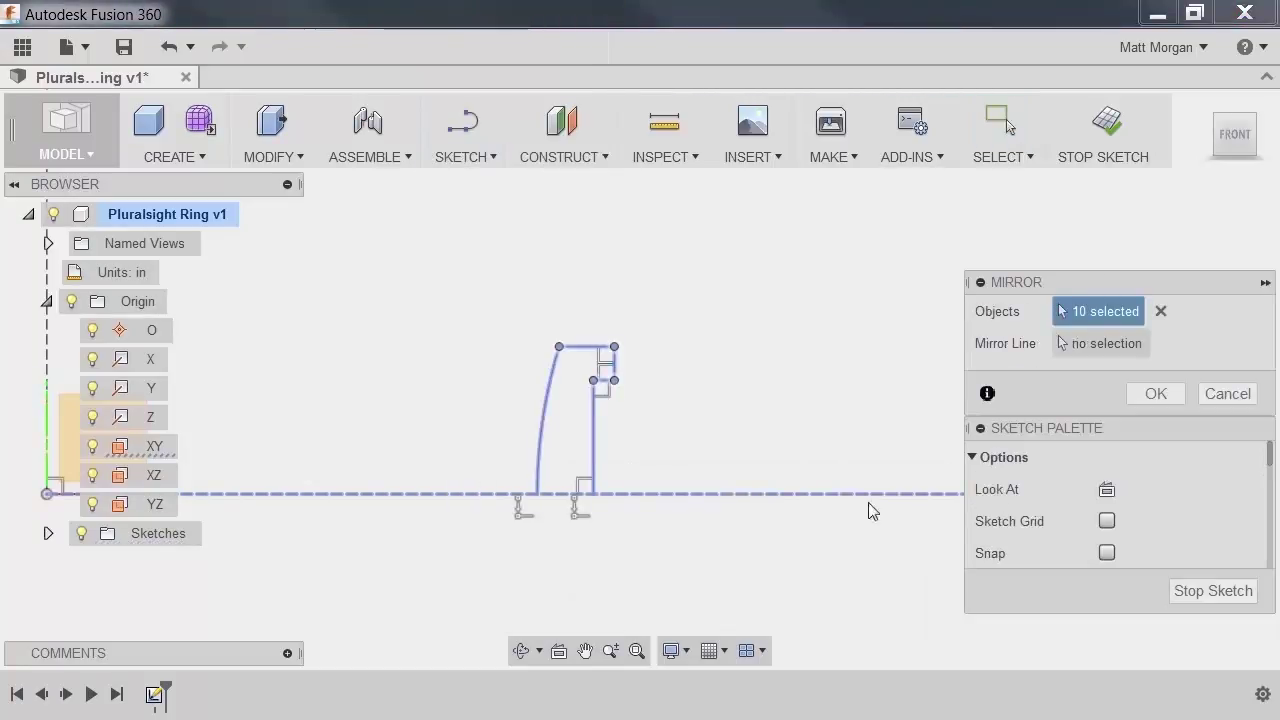
{"action": "left_click", "coordinate": [1108, 345]}
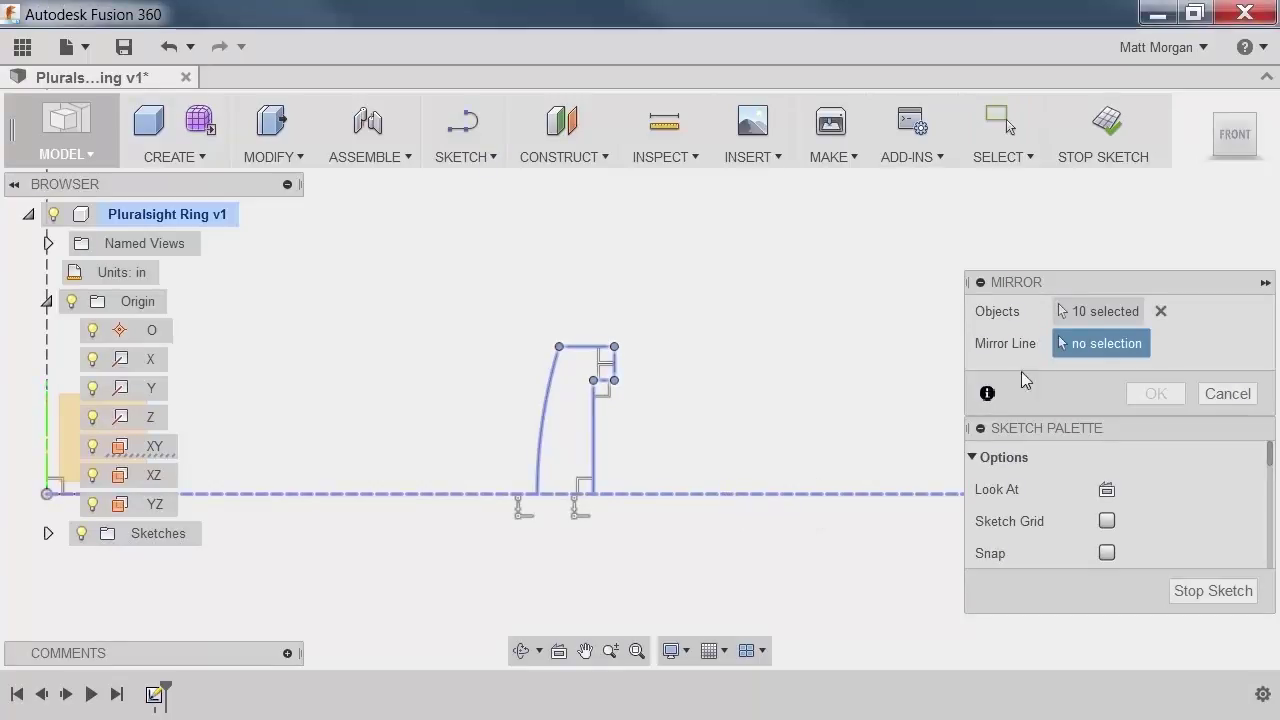
{"action": "left_click", "coordinate": [1090, 311]}
{"action": "left_click", "coordinate": [840, 494]}
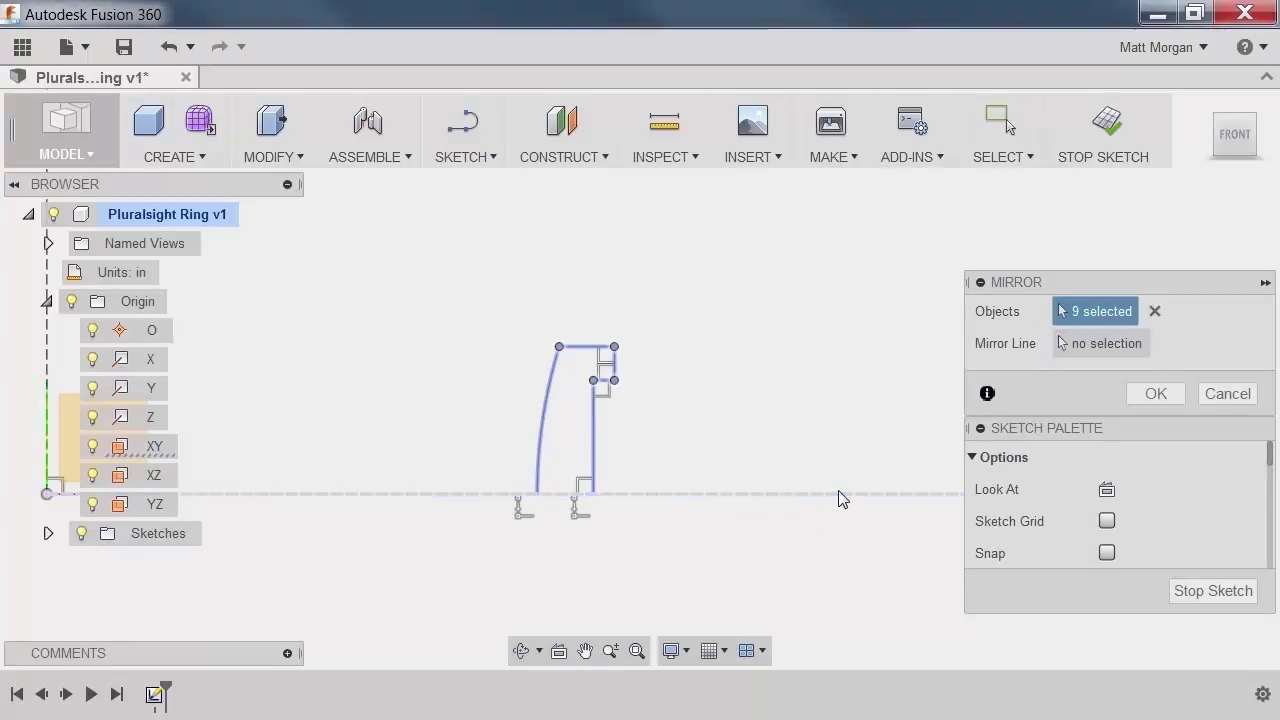
{"action": "left_click", "coordinate": [1092, 346]}
{"action": "left_click", "coordinate": [755, 494]}
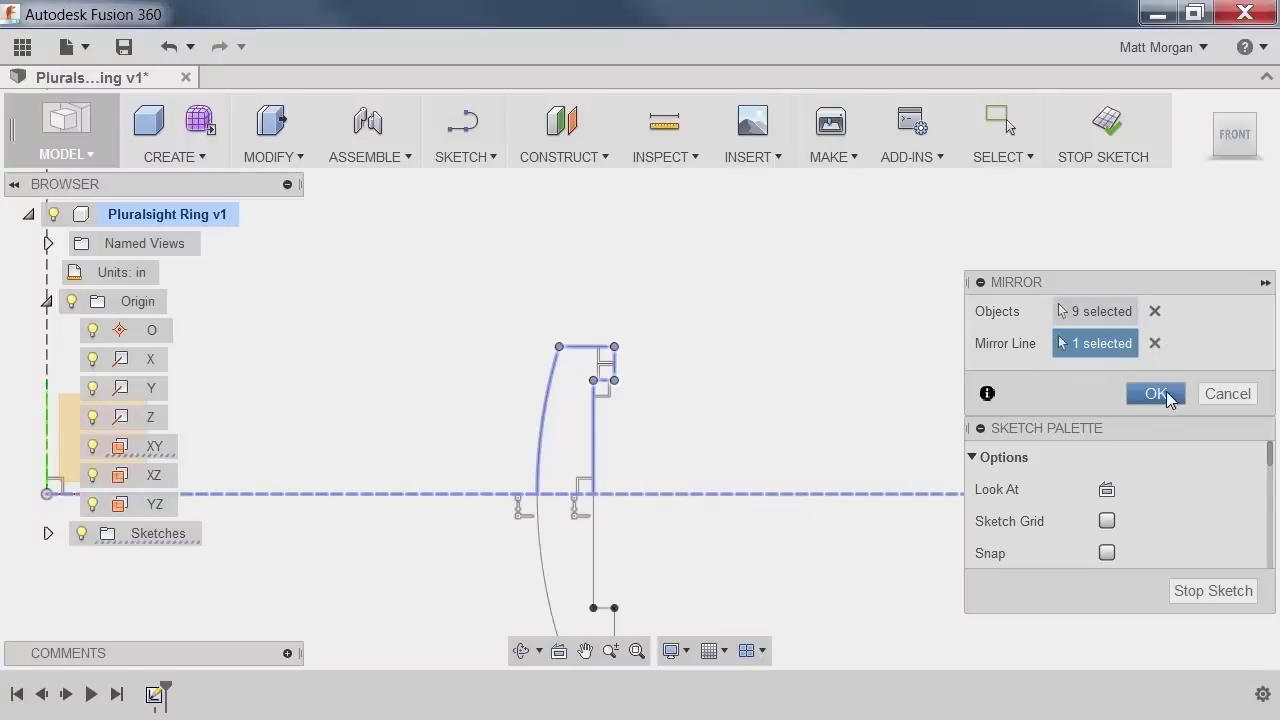
{"action": "left_click", "coordinate": [1156, 393]}
- Dimension the short outer vertical edge at the profile's upper end and set it to 0.04 in
{"action": "middle_click_drag", "start_coordinate": [680, 503], "coordinate": [710, 427]}
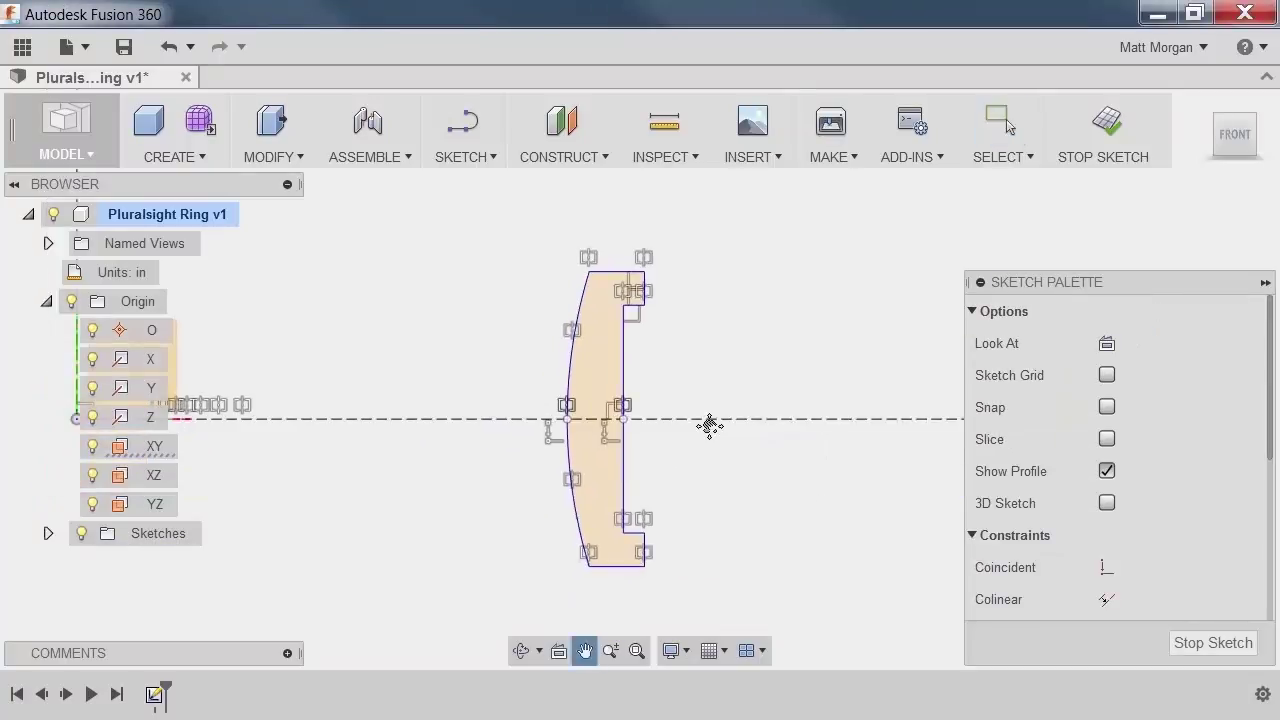
{"action": "right_click", "coordinate": [814, 277]}
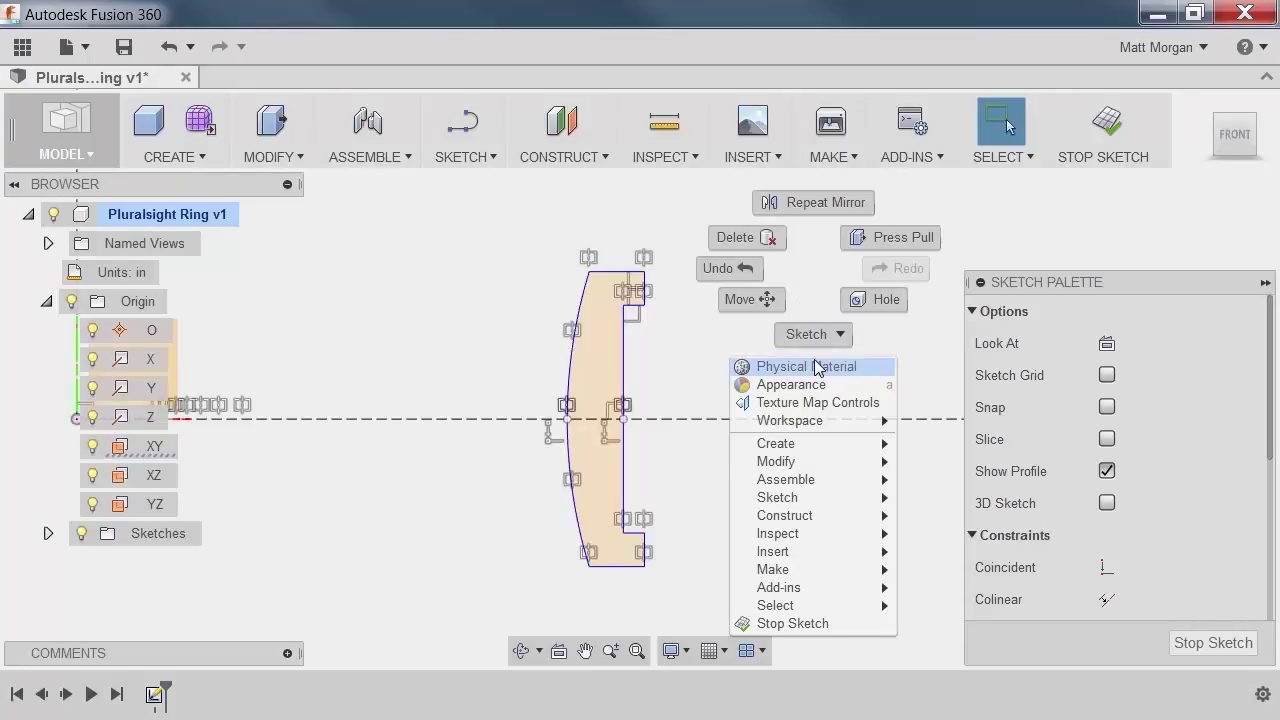
{"action": "left_click", "coordinate": [816, 335]}
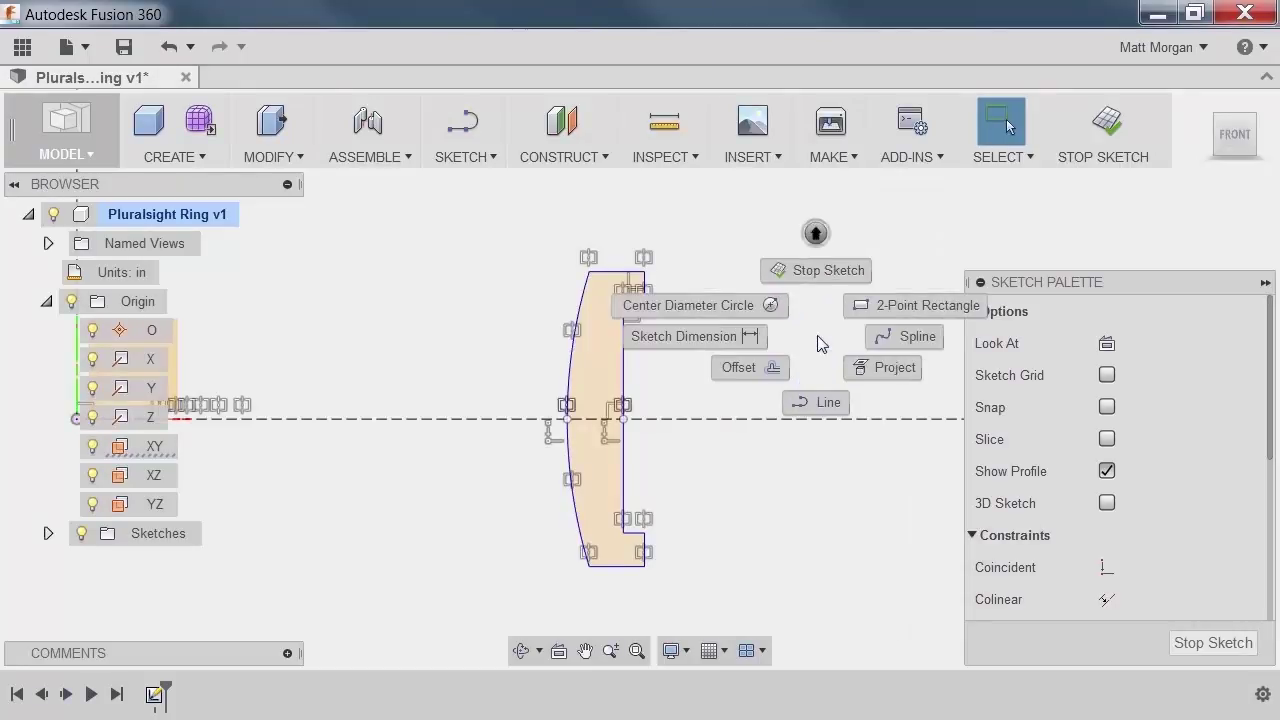
{"action": "left_click", "coordinate": [704, 335]}
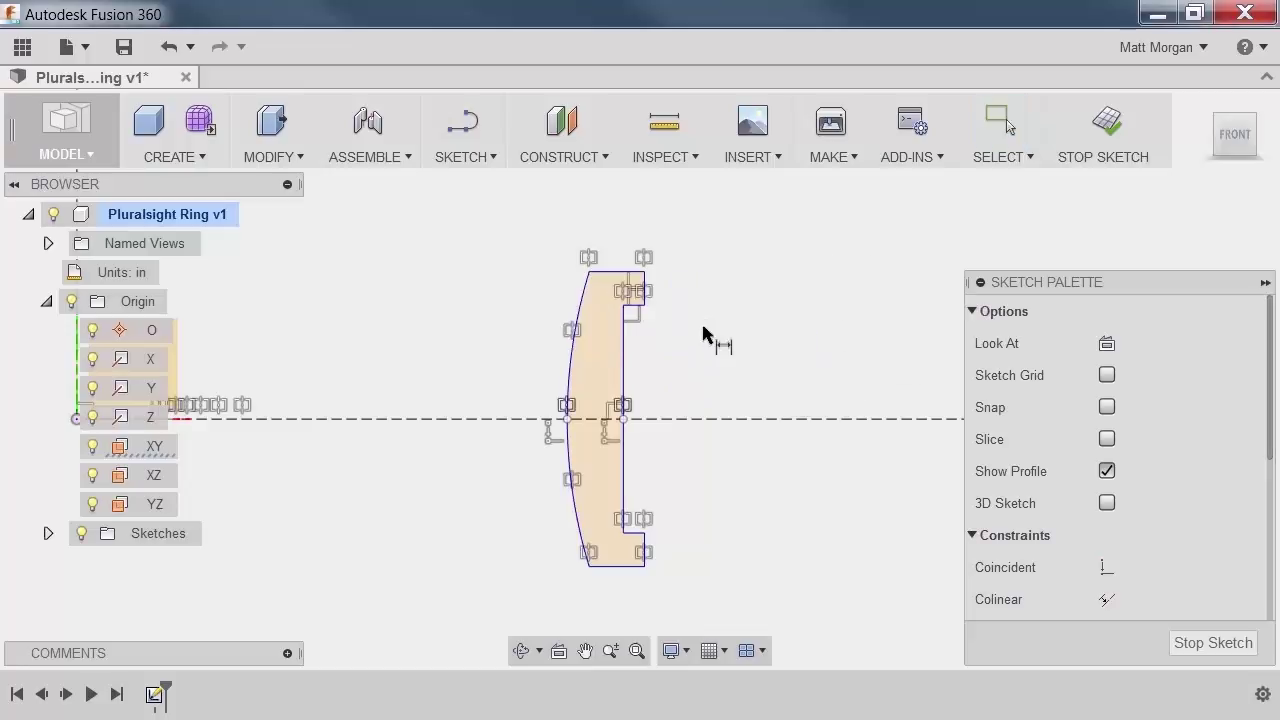
{"action": "left_click", "coordinate": [648, 290]}
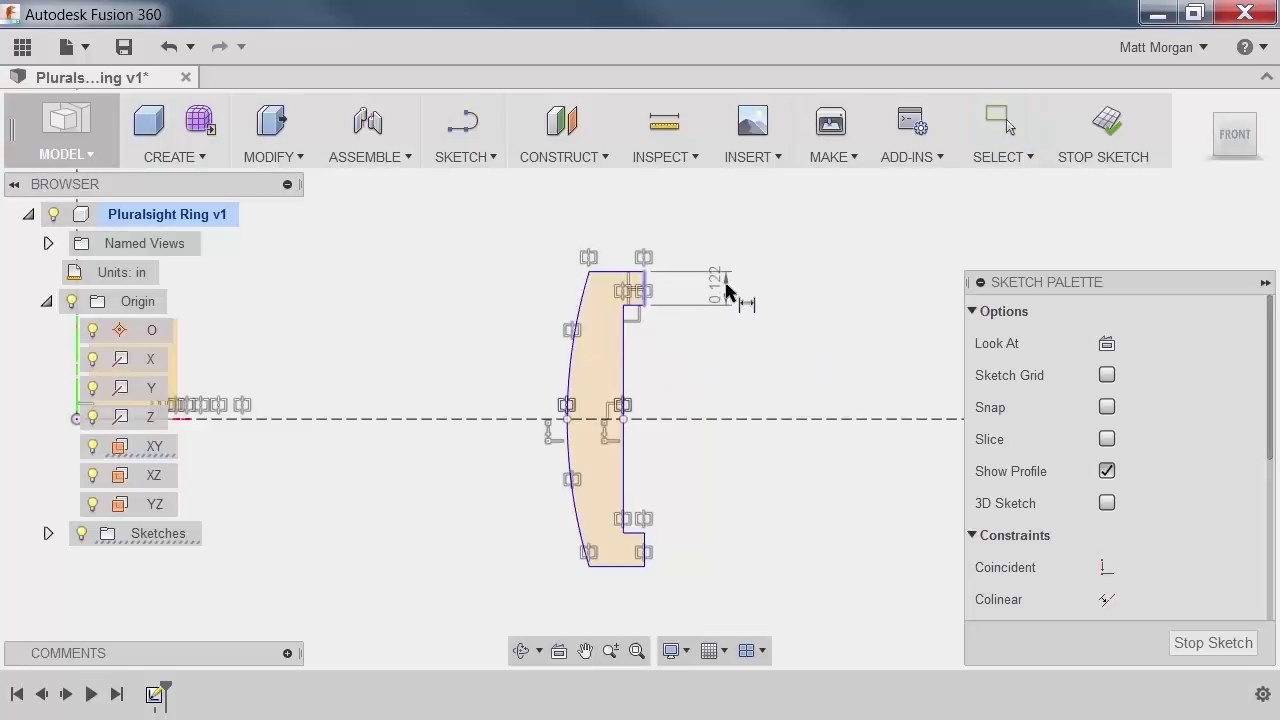
{"action": "left_click", "coordinate": [730, 289]}
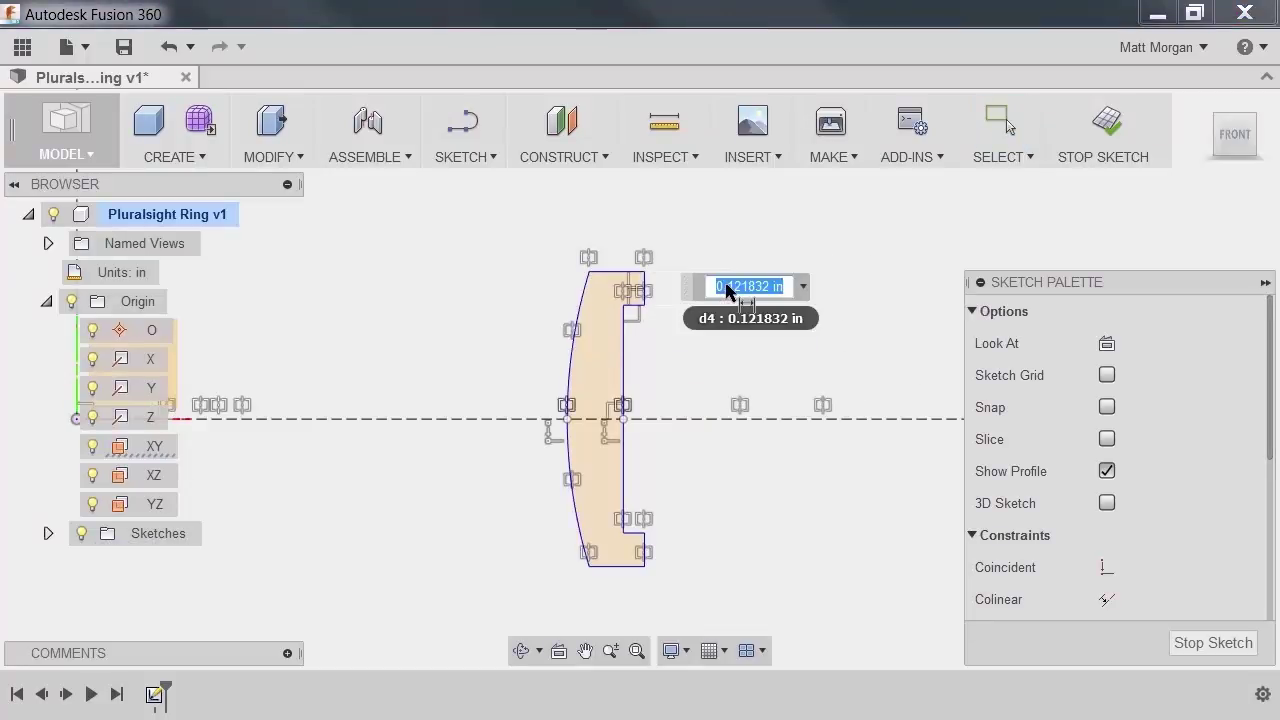
{"action": "left_click", "coordinate": [740, 288]}
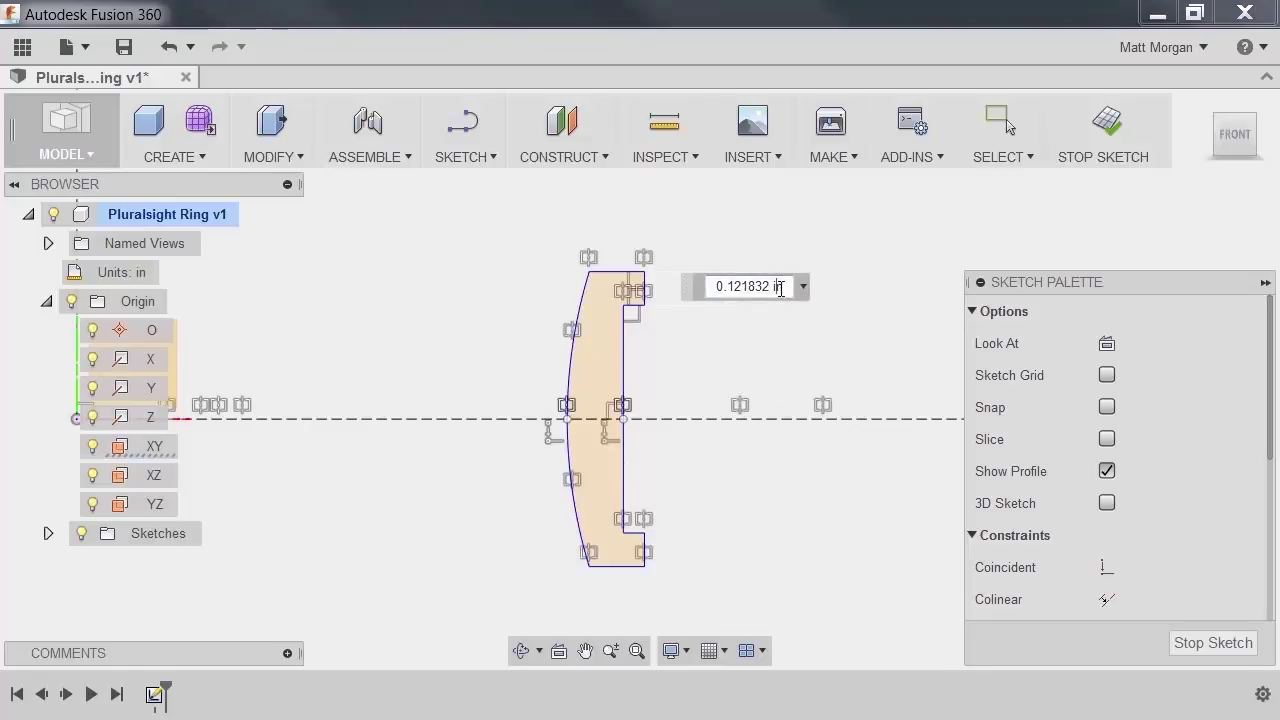
{"action": "left_click_drag", "start_coordinate": [788, 286], "coordinate": [708, 284]}
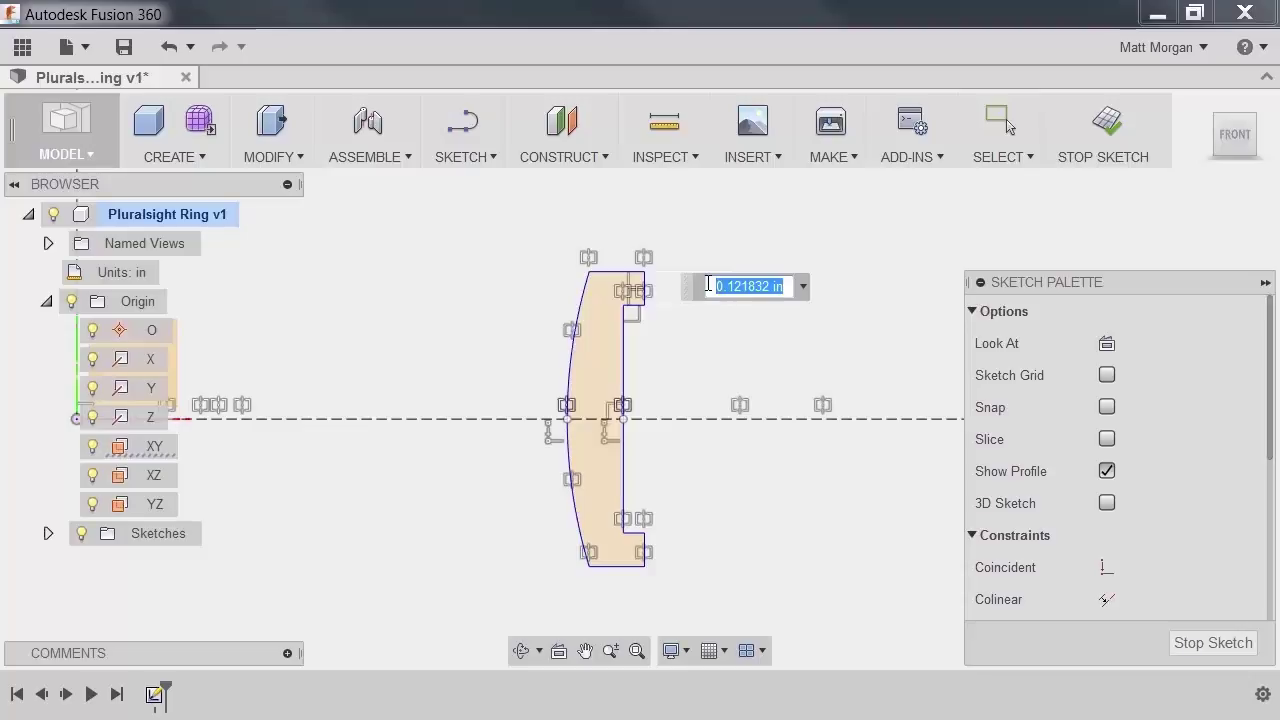
{"action": "type", "text": ".04"}
{"action": "key", "text": "Return"}
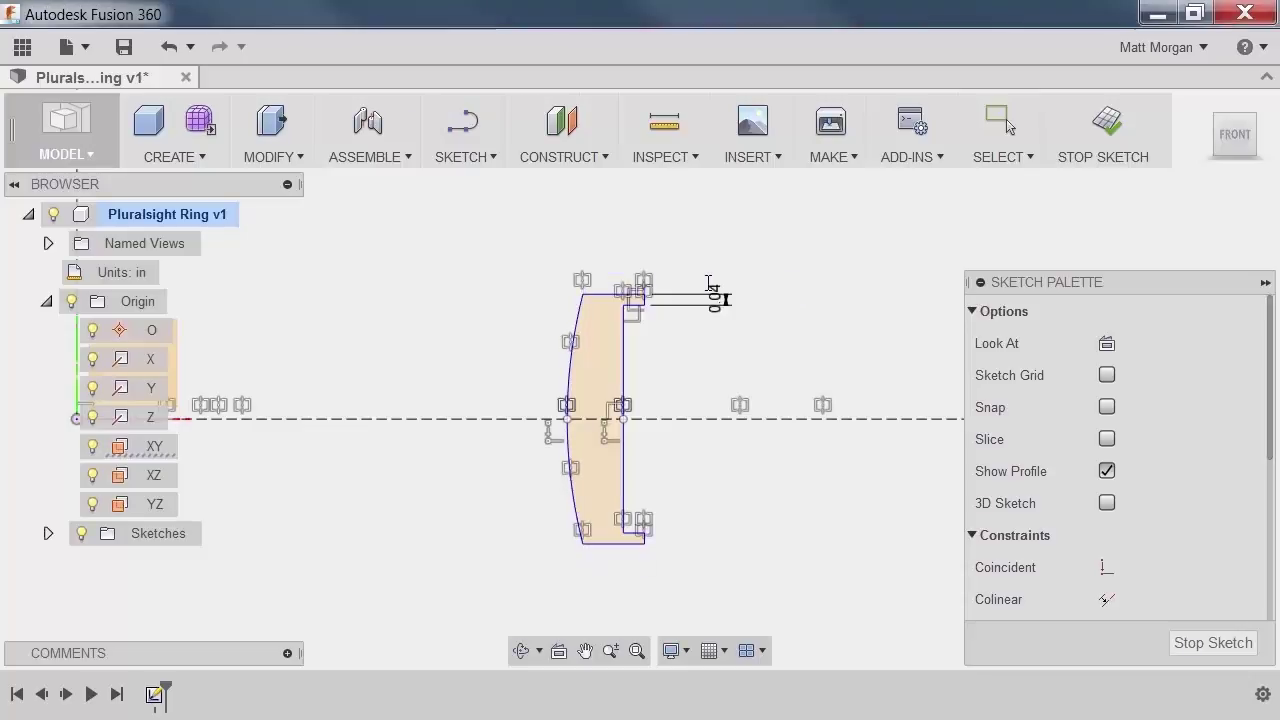
- Dimension the upper step's short horizontal ledge and set its width to 0.02 in
{"action": "left_click", "coordinate": [640, 310]}
{"action": "left_click", "coordinate": [641, 352]}
{"action": "type", "text": ".02"}
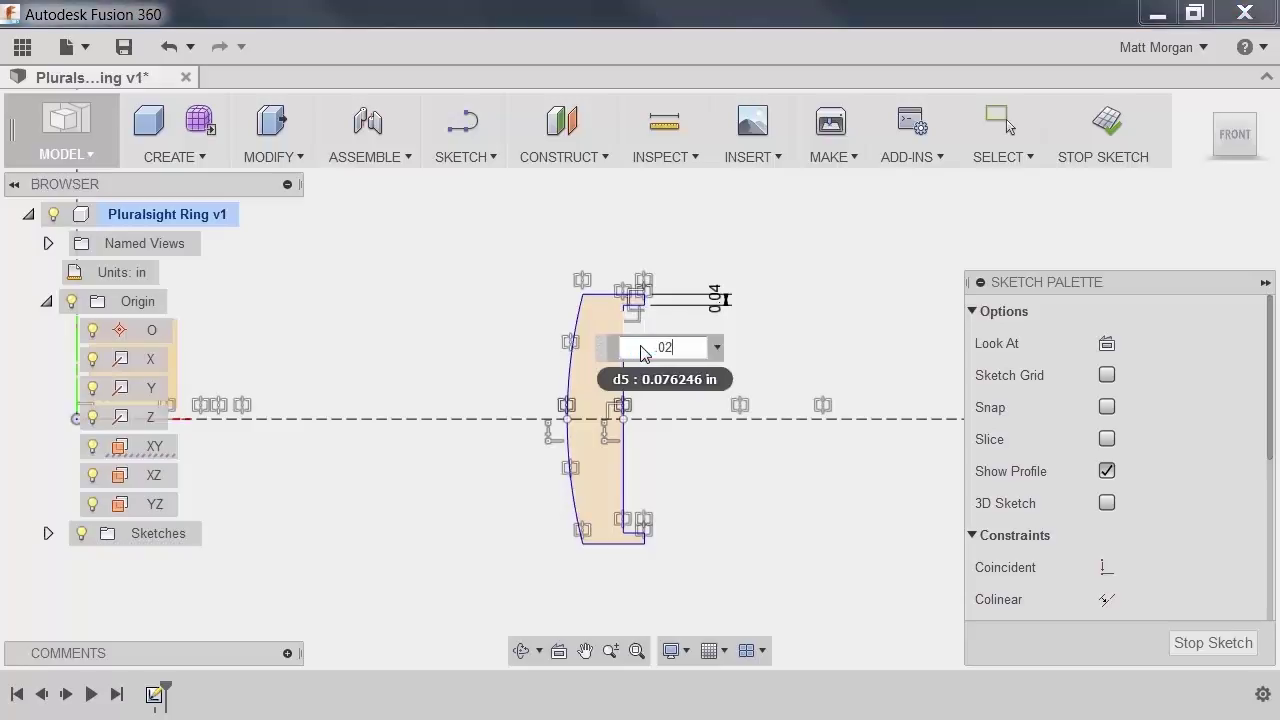
{"action": "key", "text": "Return"}
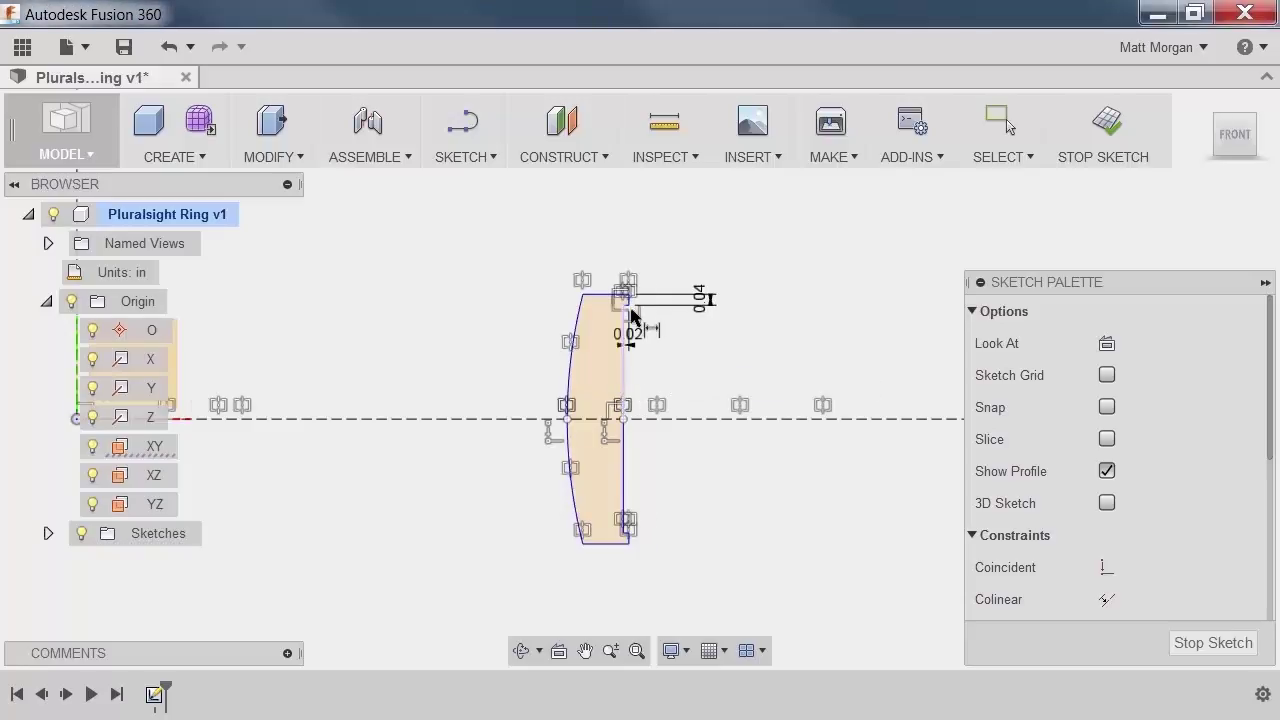
- Dimension the vertical distance between the upper and lower inner step corners and set it to 0.375 in
{"action": "left_click", "coordinate": [623, 305]}
{"action": "left_click", "coordinate": [623, 532]}
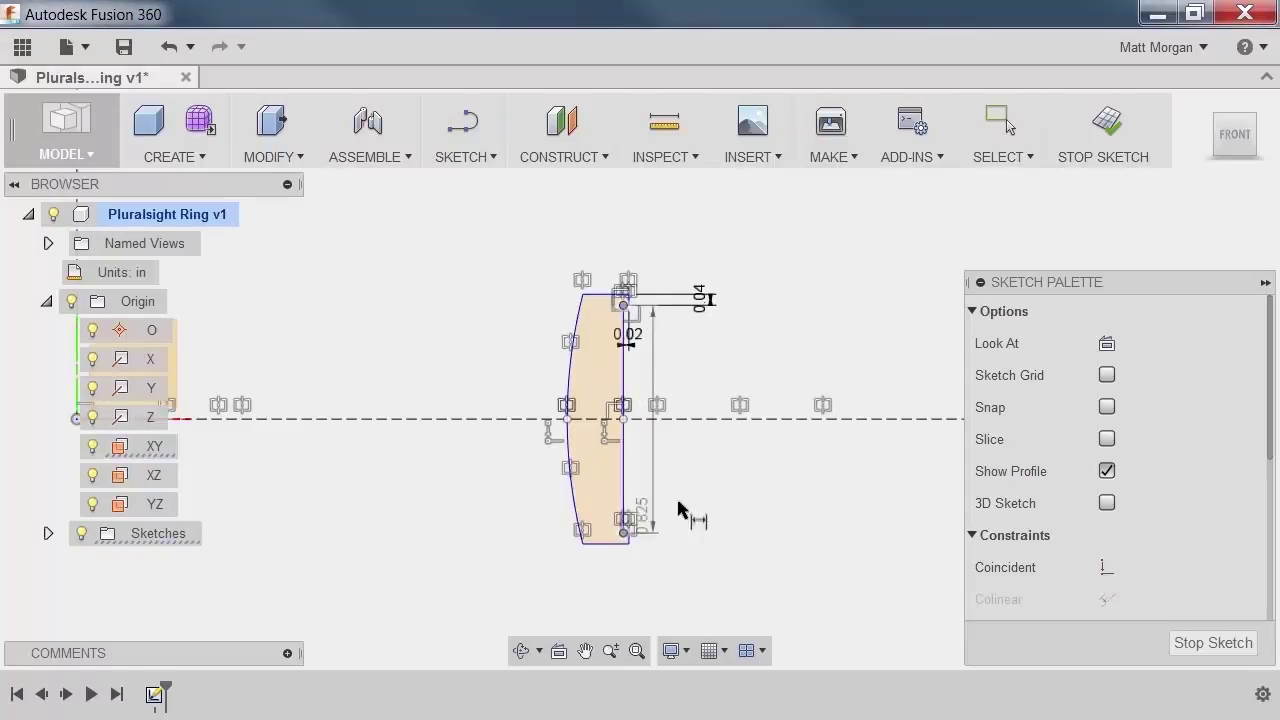
{"action": "left_click", "coordinate": [738, 465]}
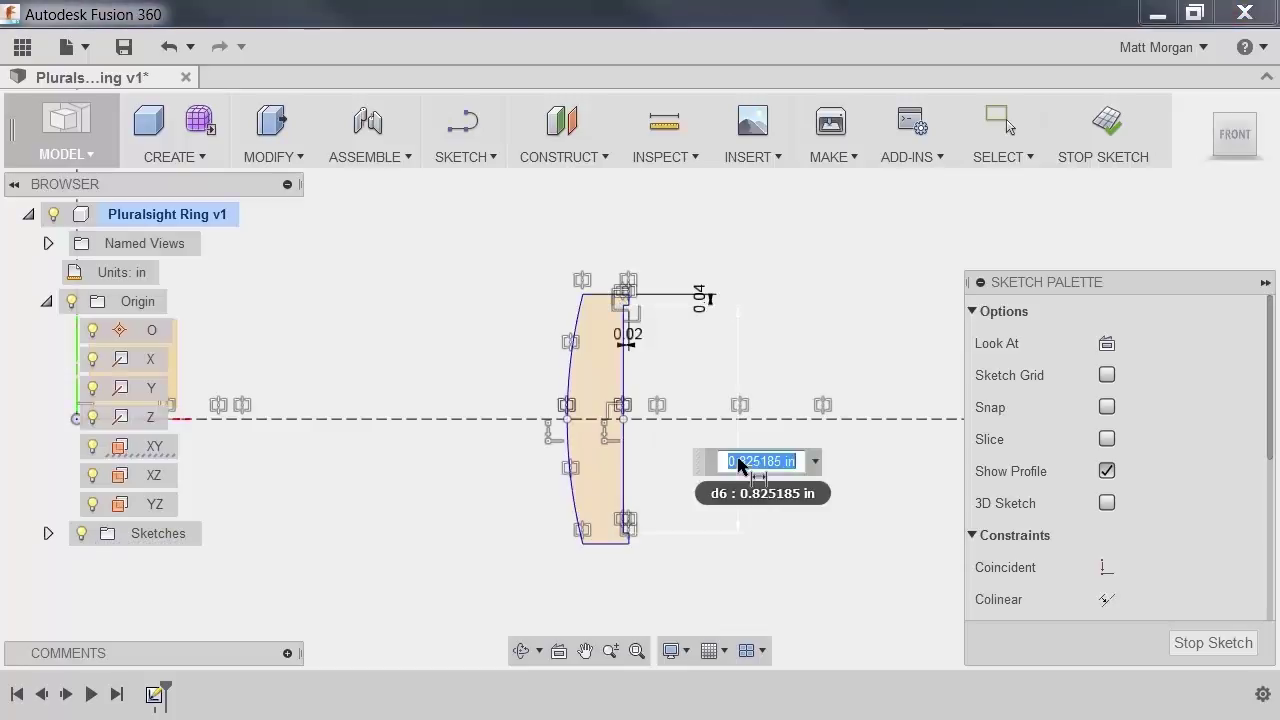
{"action": "type", "text": ".375"}
{"action": "key", "text": "Return"}
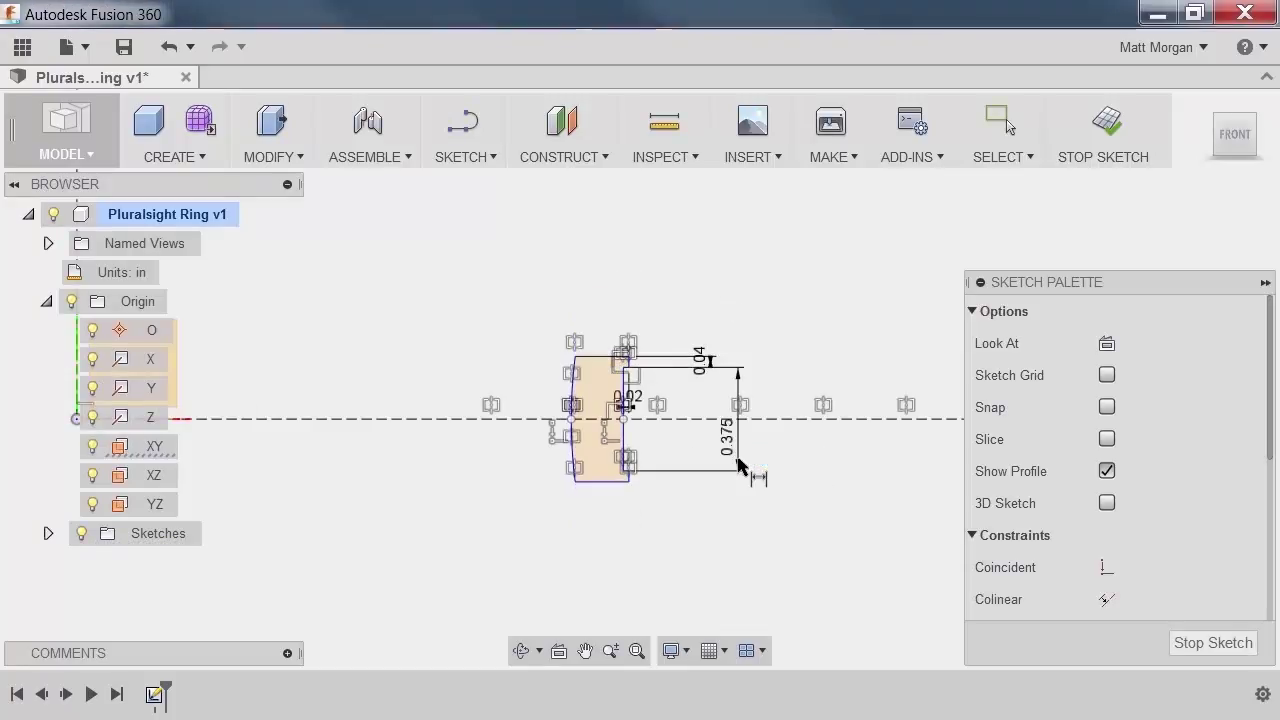
- Dimension the horizontal distance from the arc's midpoint on the construction line to the outer upper corner and set it to 0.075 in
{"action": "scroll", "coordinate": [580, 450], "scroll_direction": "up", "scroll_amount": 3}
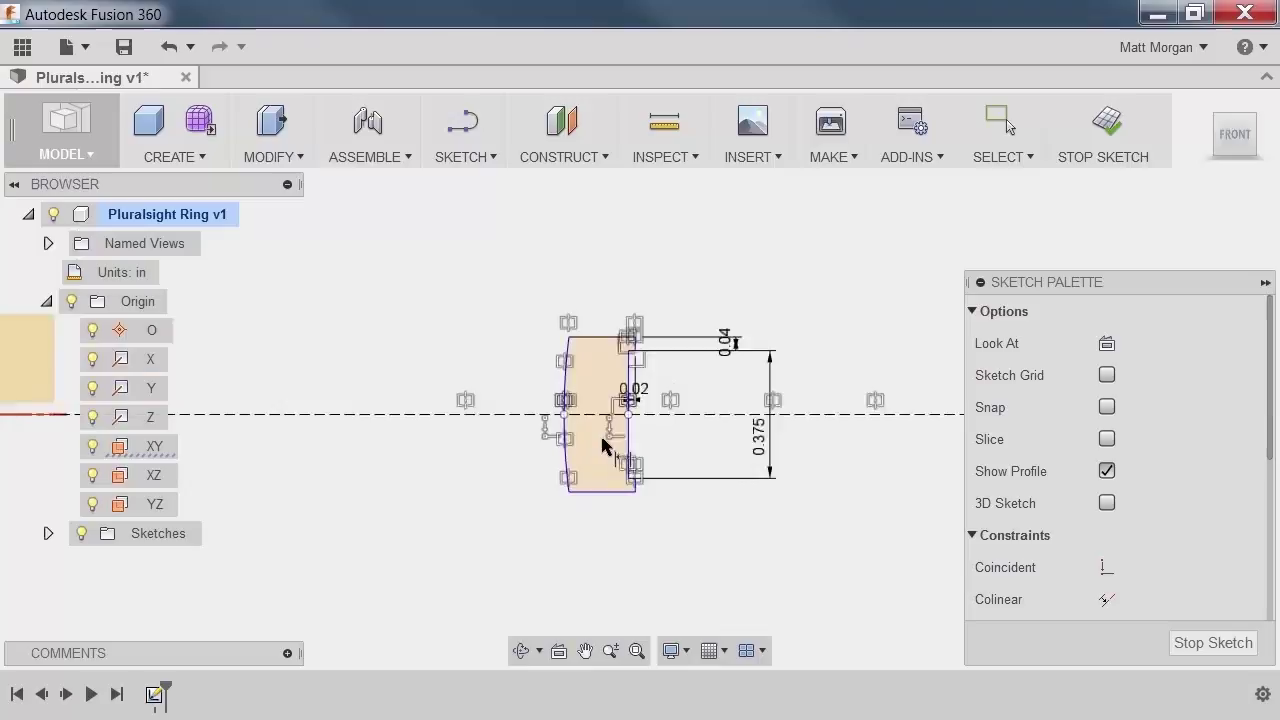
{"action": "left_click", "coordinate": [550, 406]}
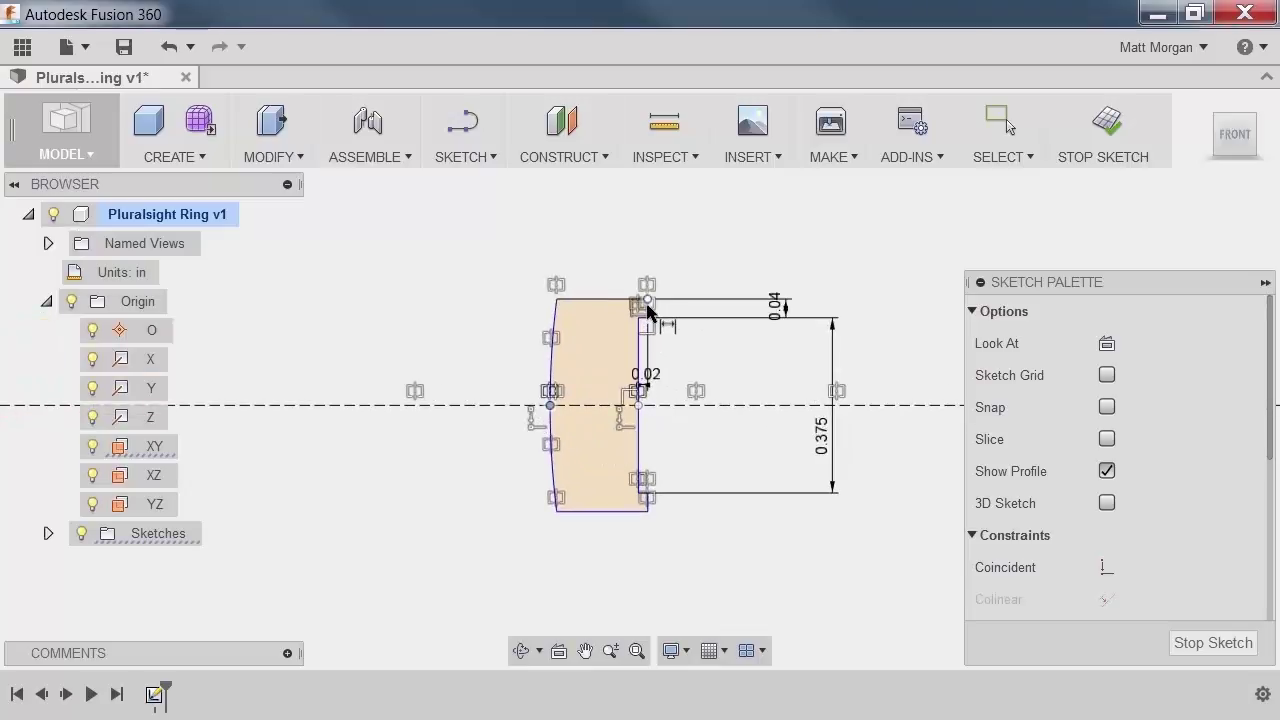
{"action": "left_click", "coordinate": [647, 307]}
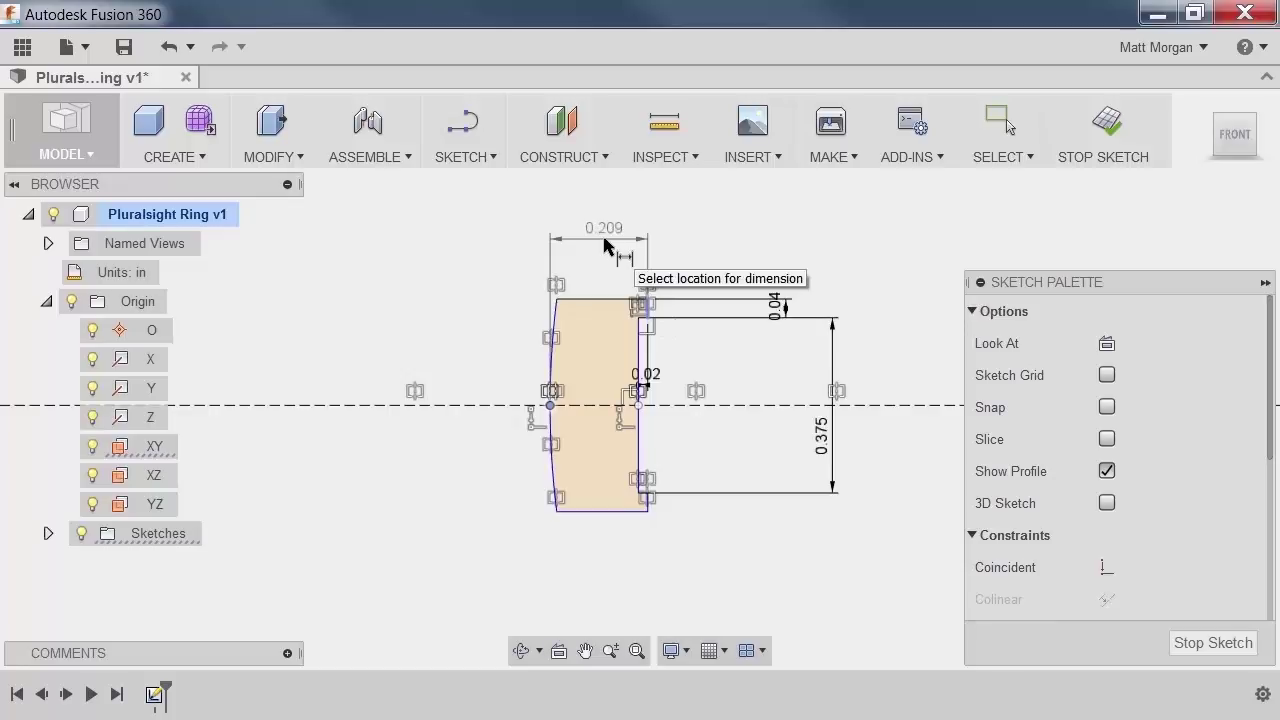
{"action": "left_click", "coordinate": [604, 247]}
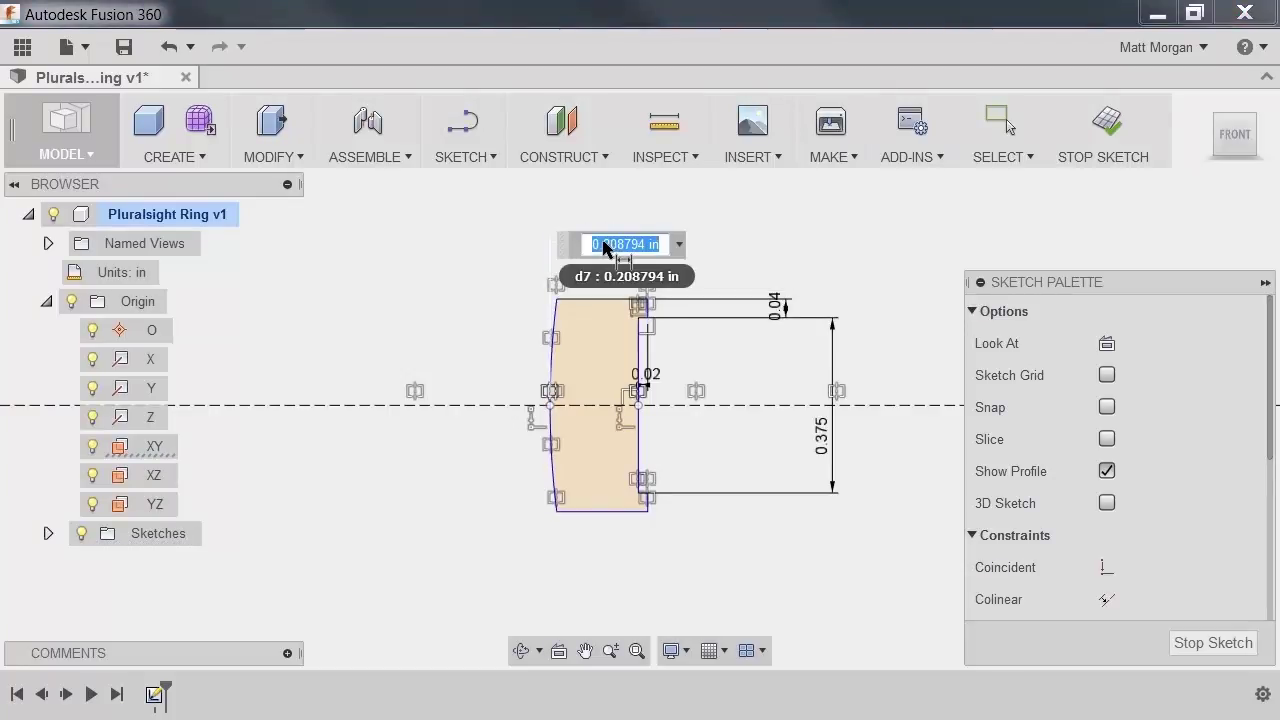
{"action": "type", "text": ".075"}
{"action": "key", "text": "Return"}
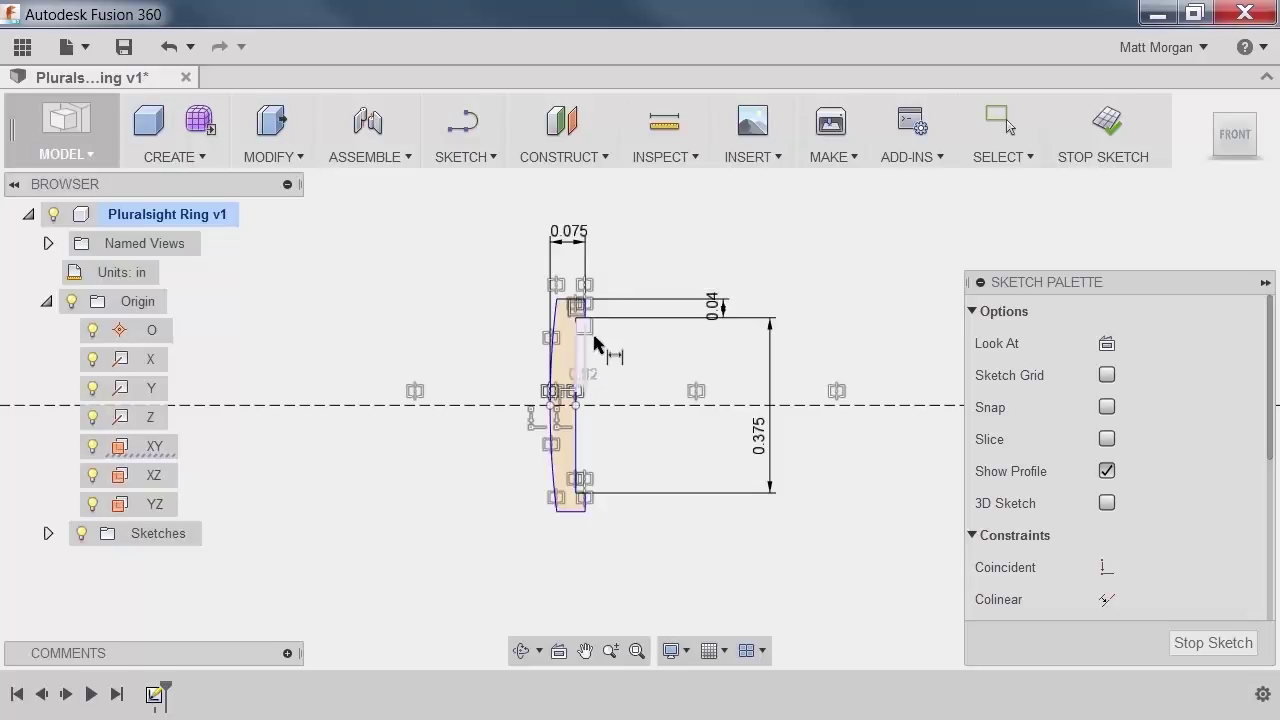
- Remove the perpendicular constraints from the upper ledge line and move its outer corner slightly up so the ledge slopes
{"action": "scroll", "coordinate": [576, 332], "scroll_direction": "up", "scroll_amount": 4}
{"action": "scroll", "coordinate": [576, 330], "scroll_direction": "up", "scroll_amount": 3}
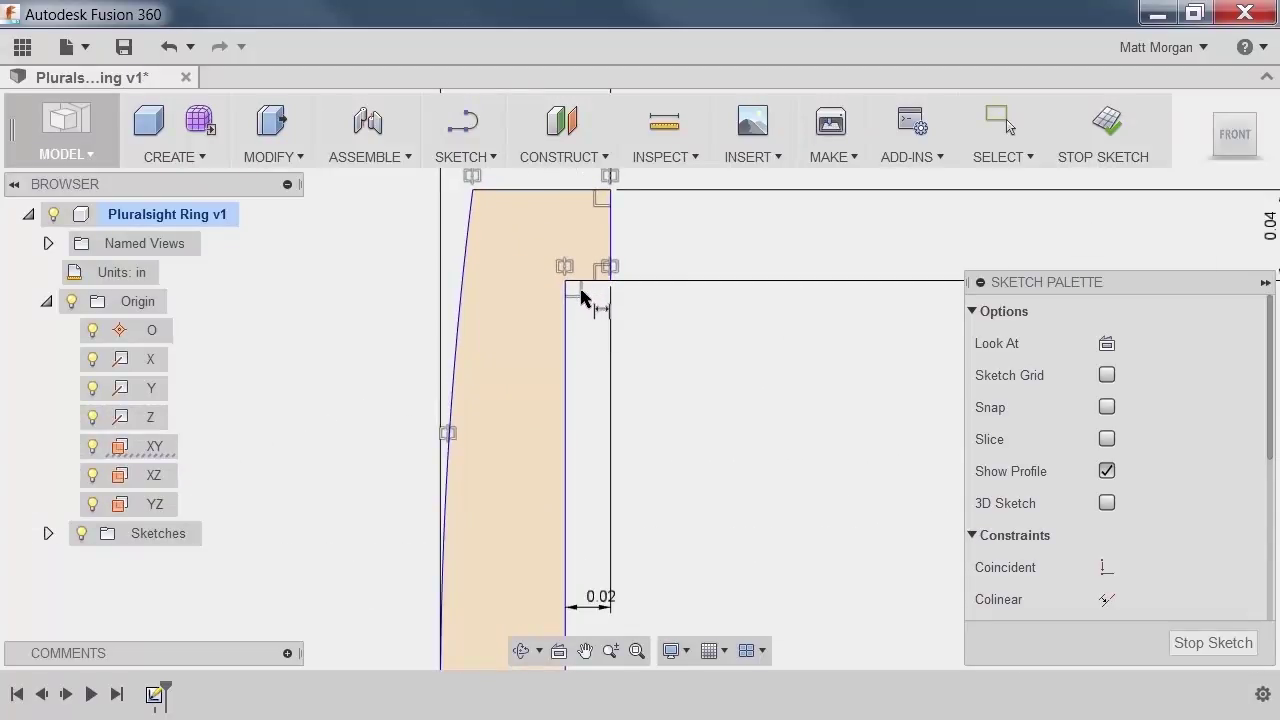
{"action": "key", "text": "Escape"}
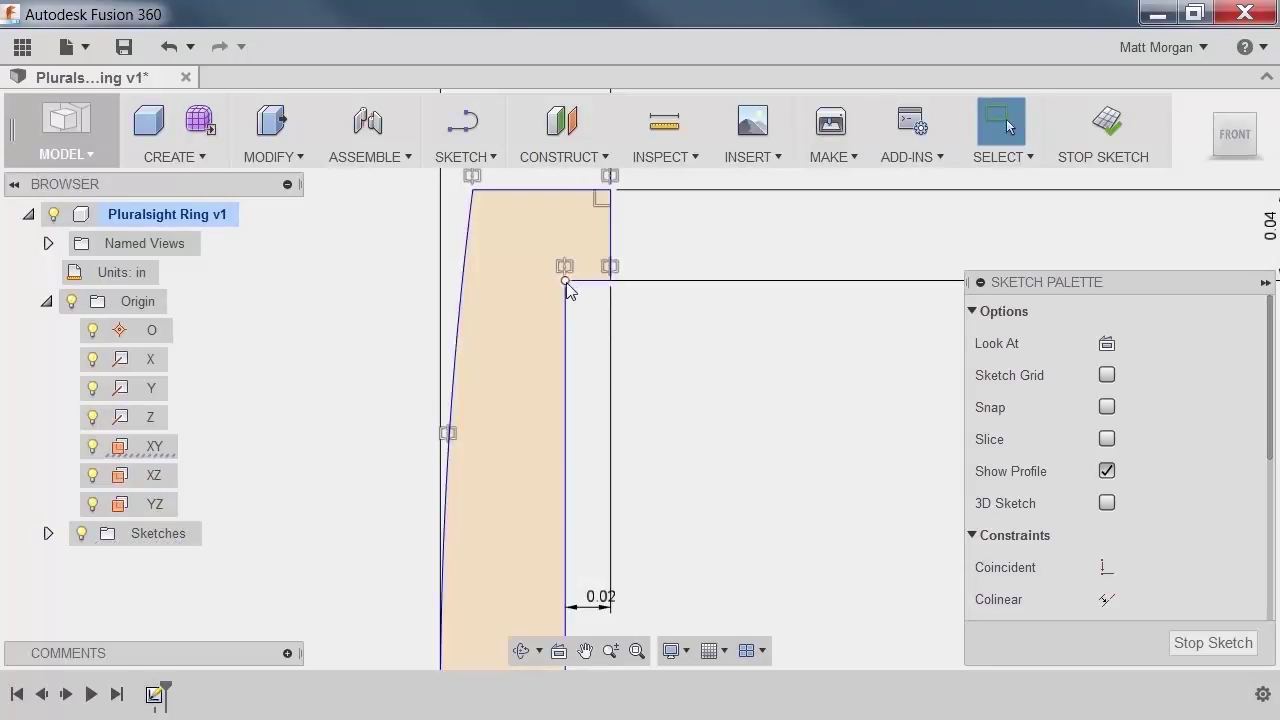
{"action": "left_click", "coordinate": [566, 283]}
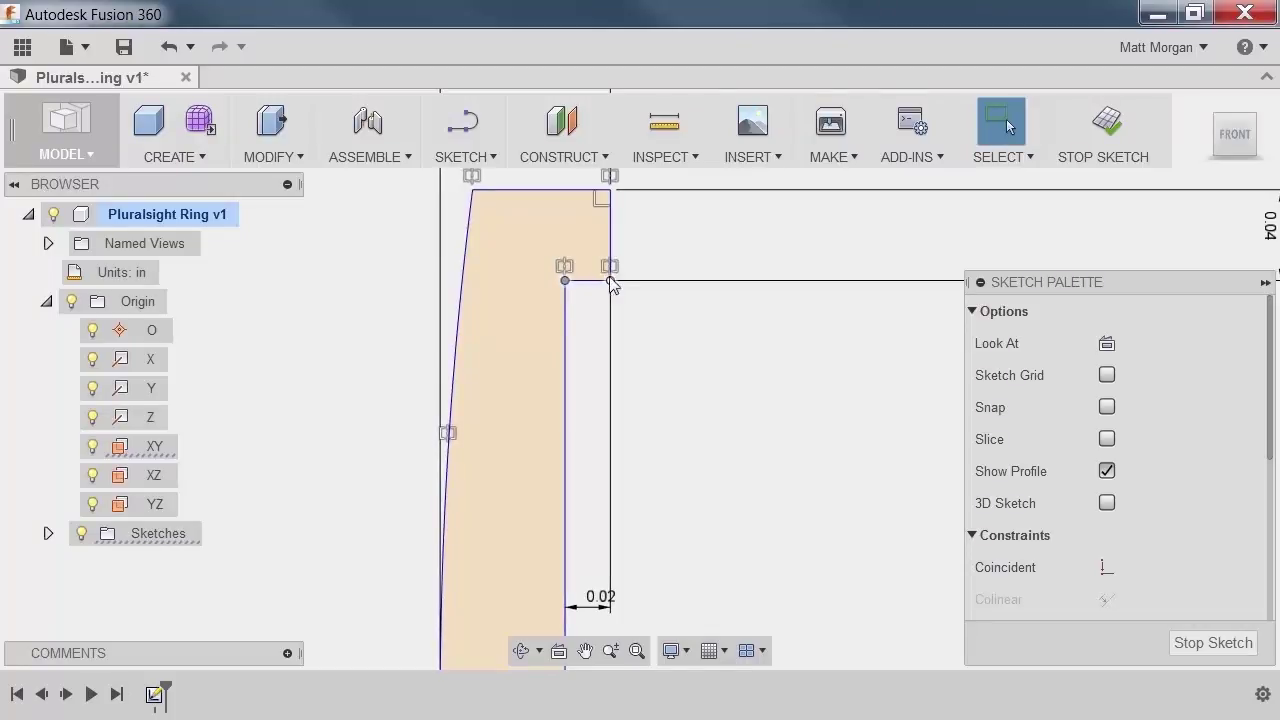
{"action": "left_click_drag", "start_coordinate": [610, 279], "coordinate": [611, 267]}
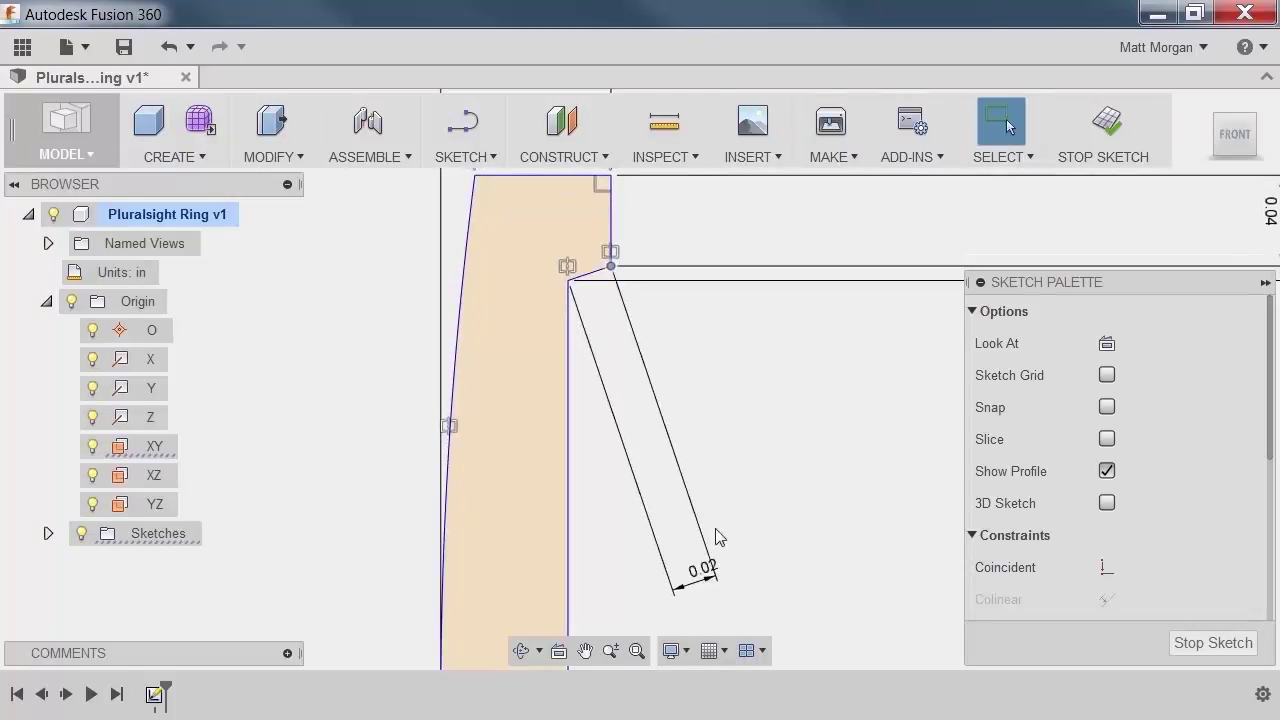
- Delete the aligned 0.02 dimension from the upper sloped ledge
{"action": "left_click", "coordinate": [701, 567]}
{"action": "key", "text": "Delete"}
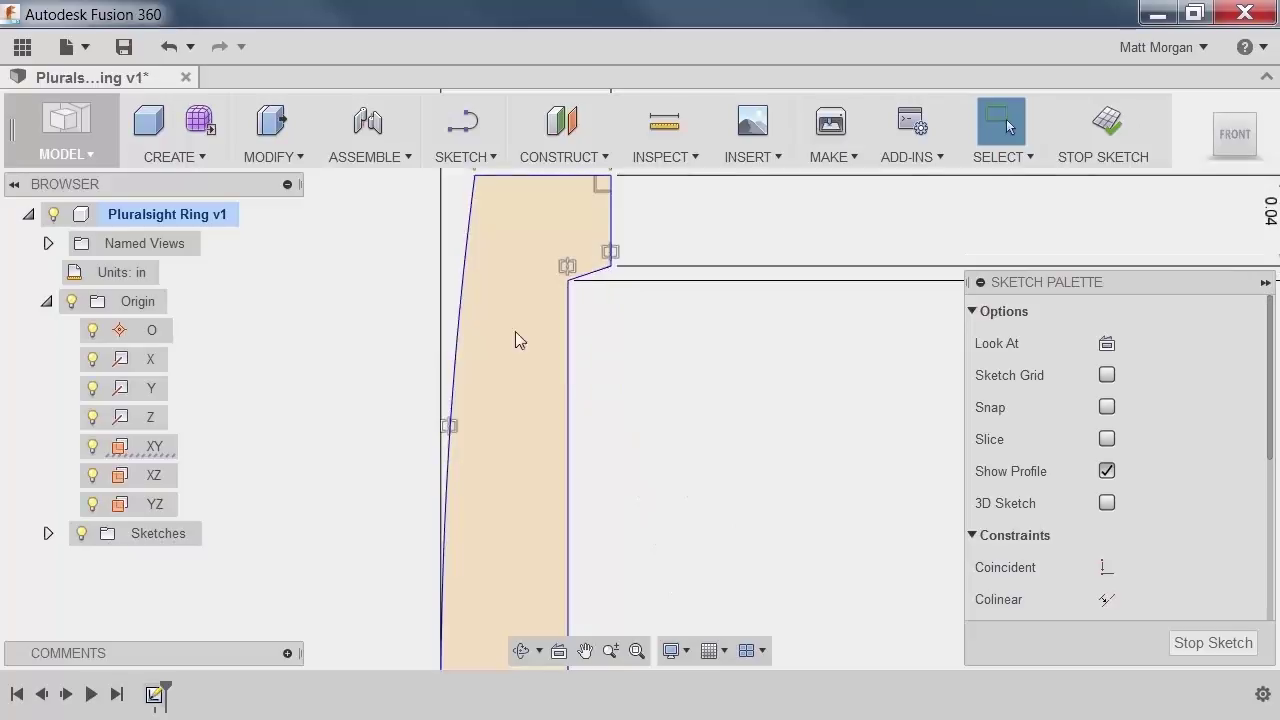
- Try to dimension between the short upper inner edge and the long inner edge with a 180° angle, and delete that dimension
{"action": "right_click_drag", "start_coordinate": [817, 354], "coordinate": [726, 486]}
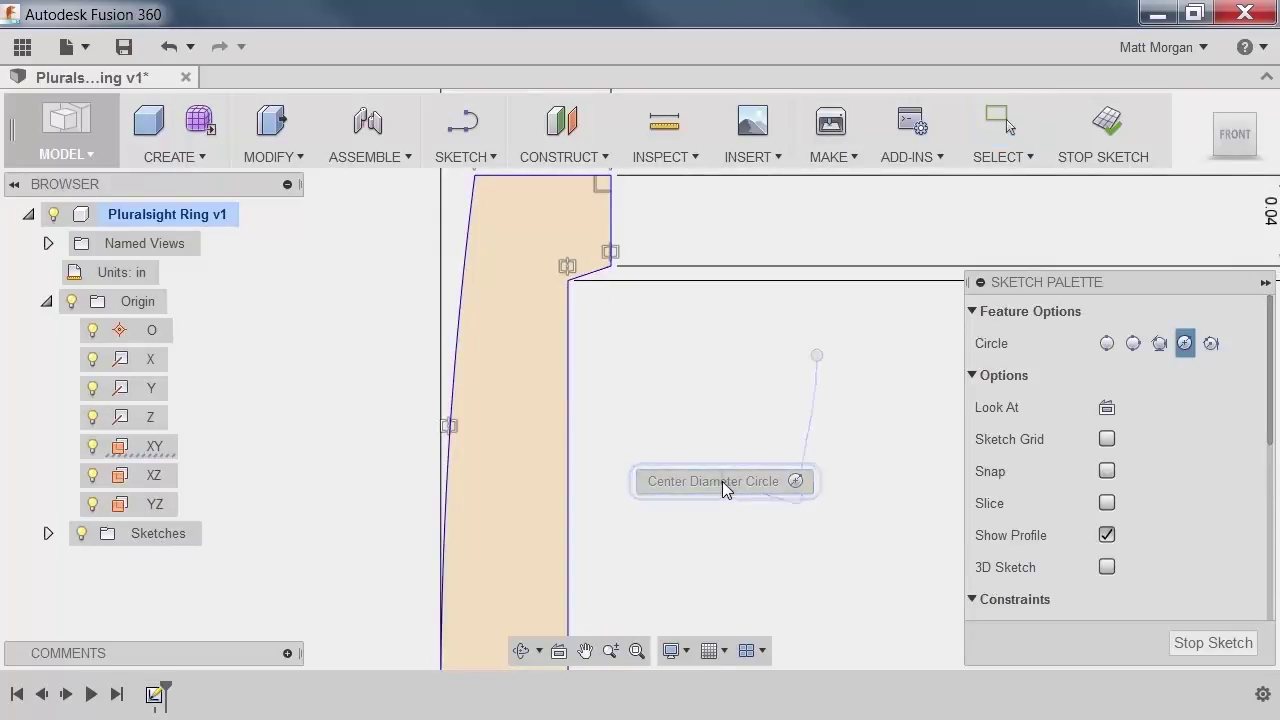
{"action": "right_click_drag", "start_coordinate": [812, 354], "coordinate": [686, 525]}
{"action": "mouse_move", "coordinate": [773, 347]}
{"action": "right_mouse_down"}
{"action": "mouse_move", "coordinate": [720, 520]}
{"action": "mouse_move", "coordinate": [637, 523]}
{"action": "right_mouse_up"}
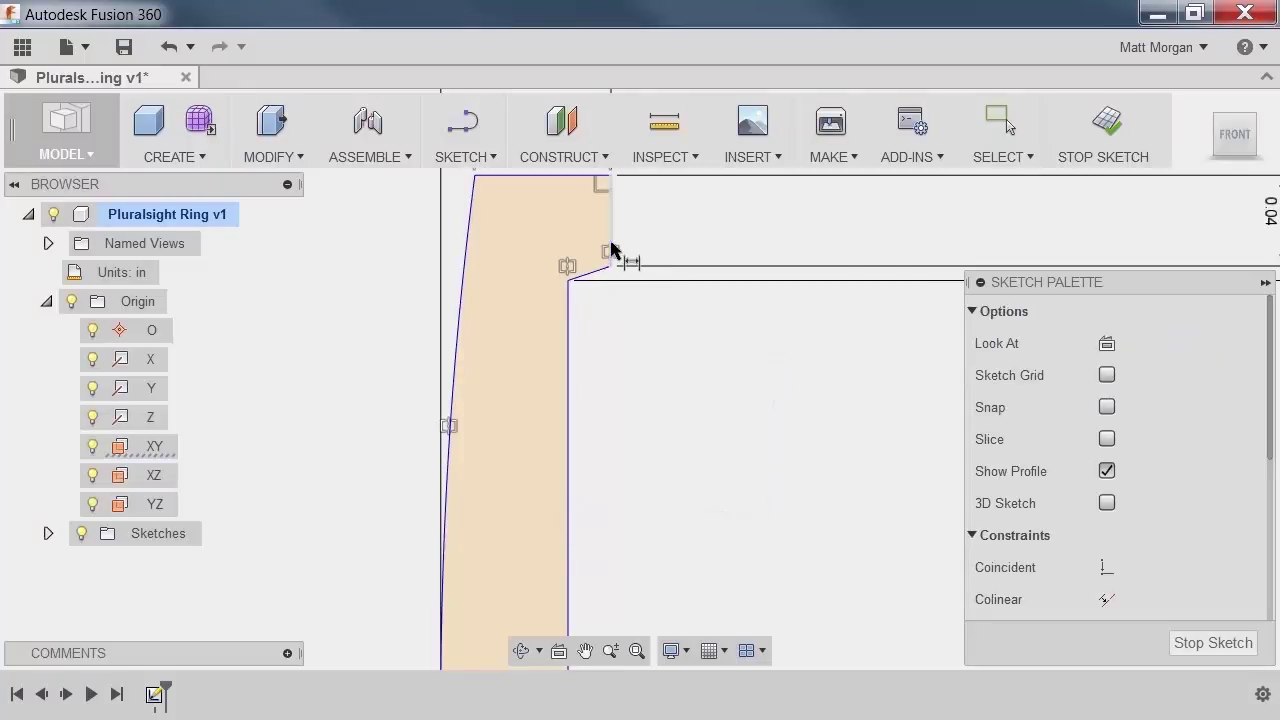
{"action": "left_click", "coordinate": [569, 349]}
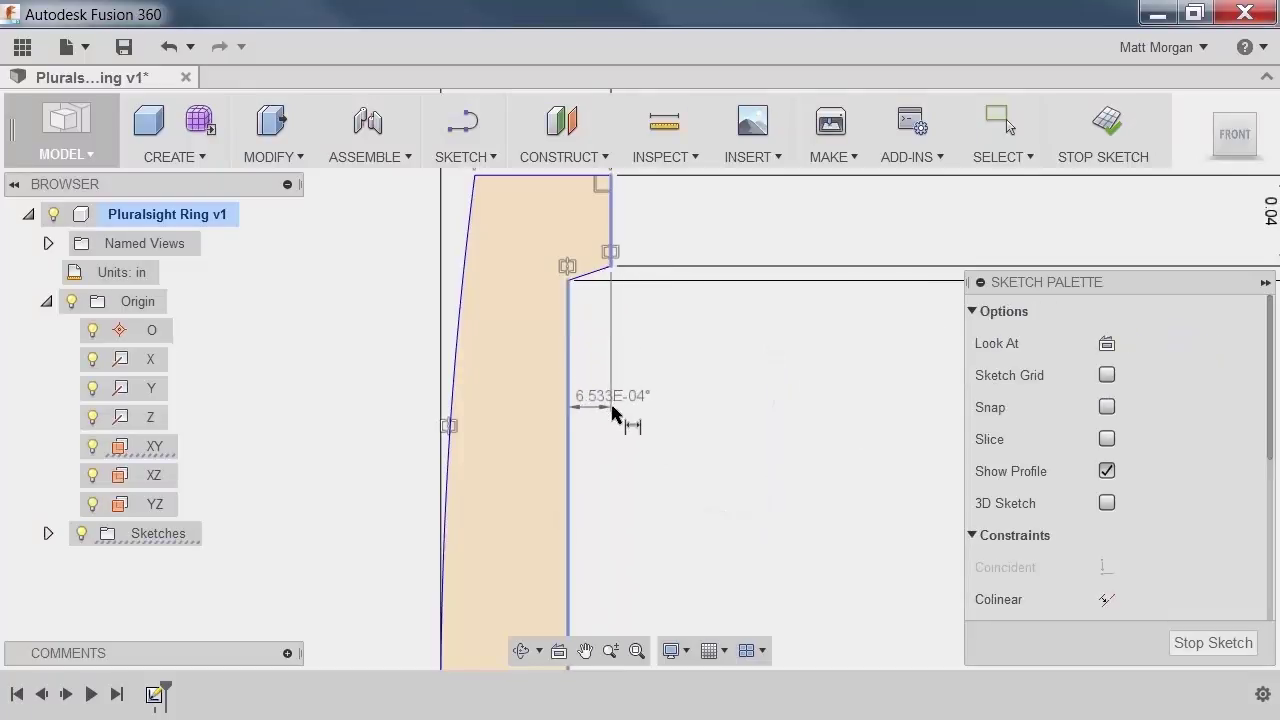
{"action": "left_click", "coordinate": [613, 413]}
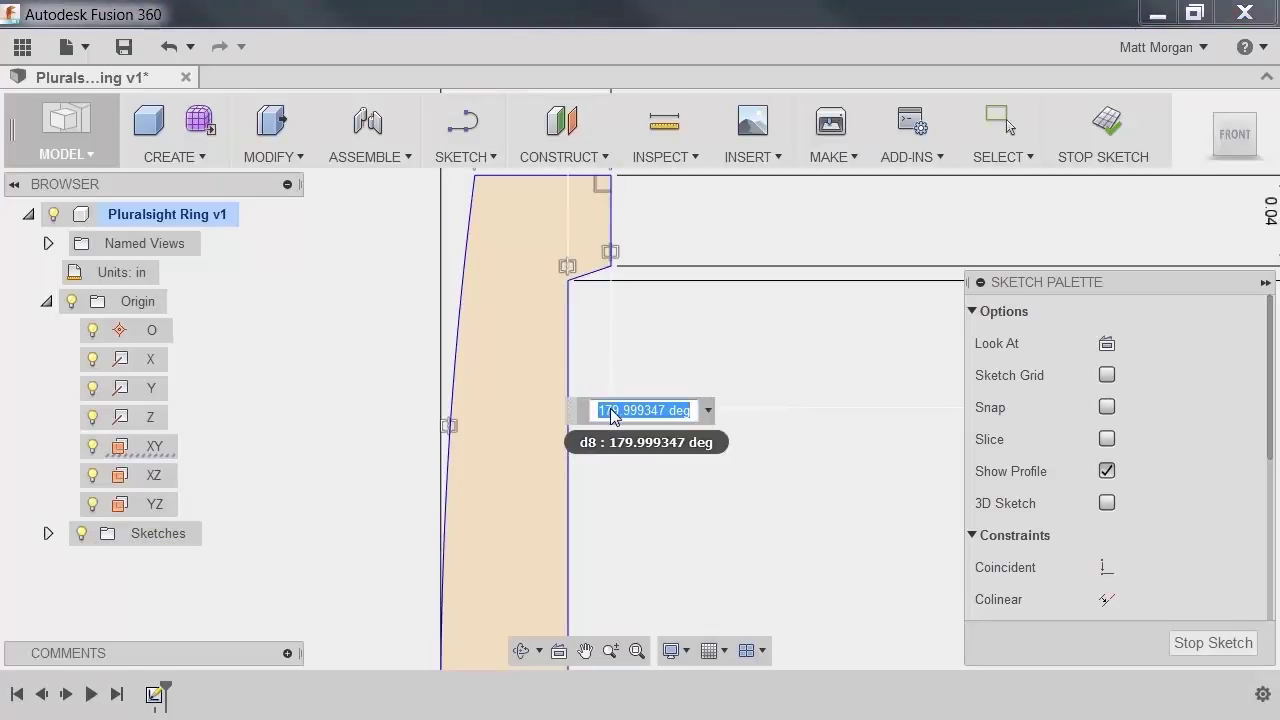
{"action": "type", "text": "180"}
{"action": "key", "text": "Return"}
{"action": "key", "text": "Escape"}
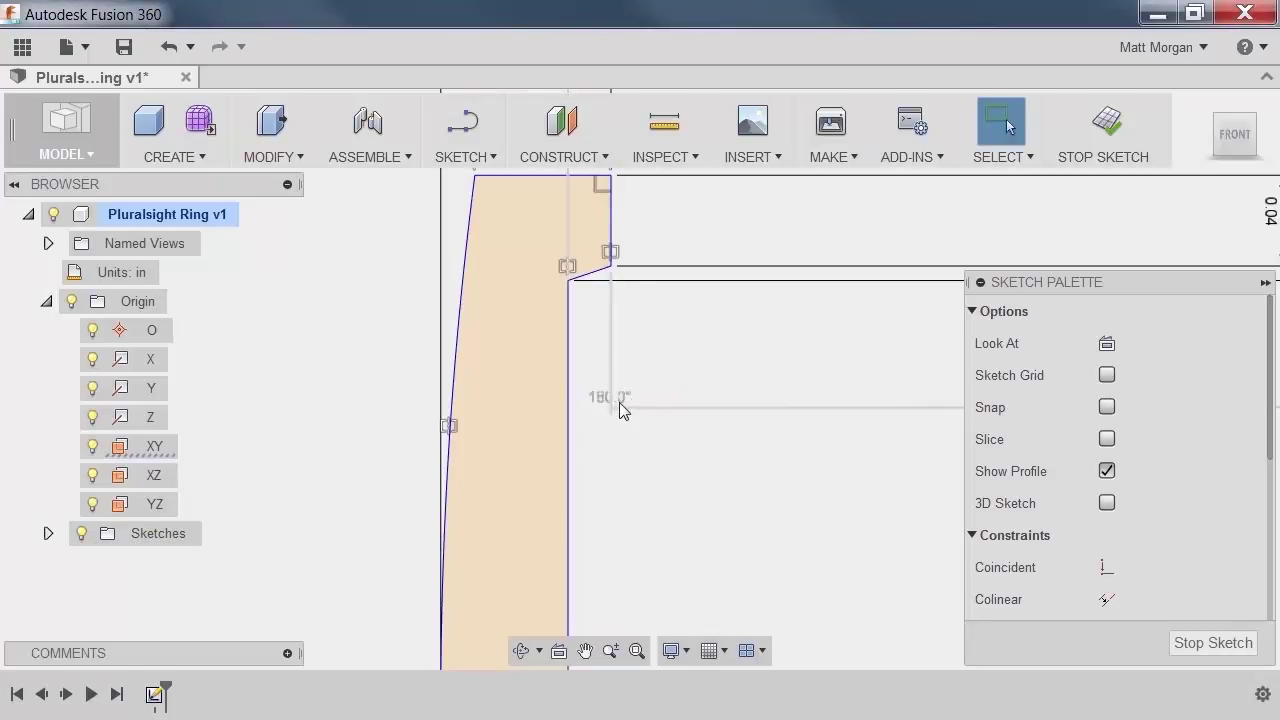
{"action": "left_click", "coordinate": [619, 405]}
{"action": "key", "text": "Delete"}
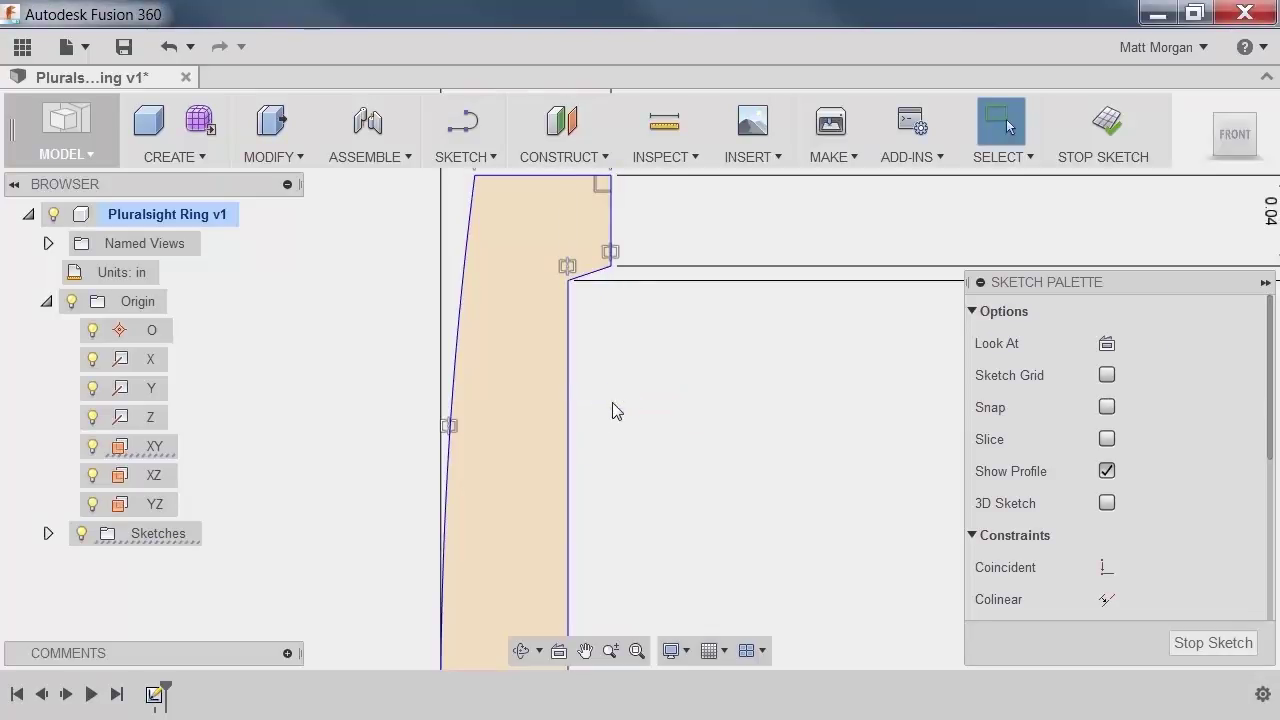
- Apply a Horizontal/Vertical constraint to the profile's short upper inner edge so it is held vertical
{"action": "left_click", "coordinate": [569, 348]}
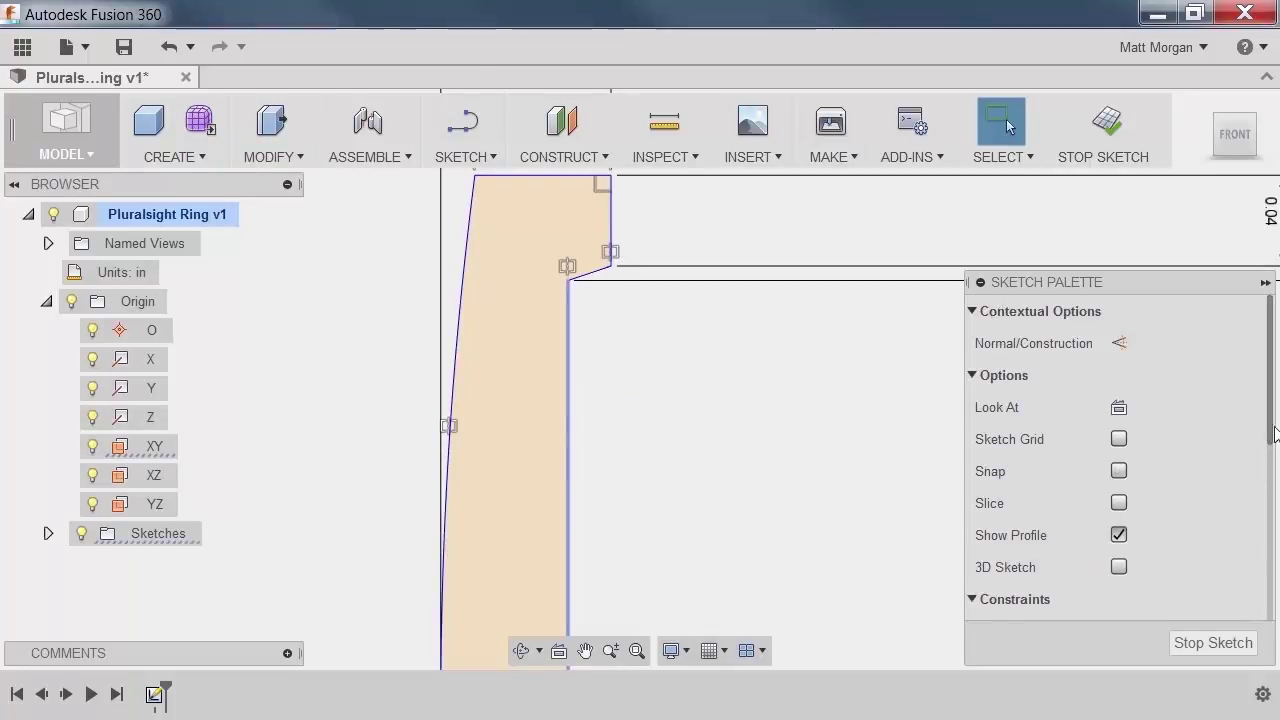
{"action": "left_click_drag", "start_coordinate": [1270, 420], "coordinate": [1269, 545]}
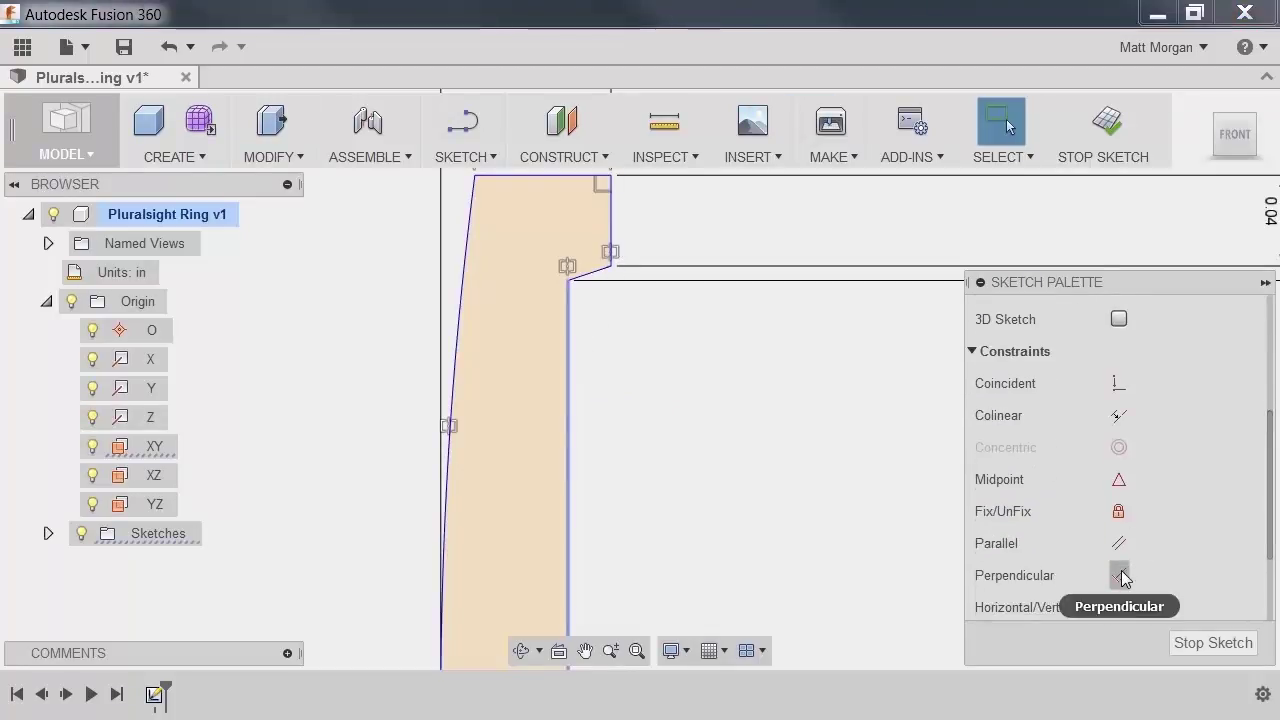
{"action": "left_click", "coordinate": [1121, 605]}
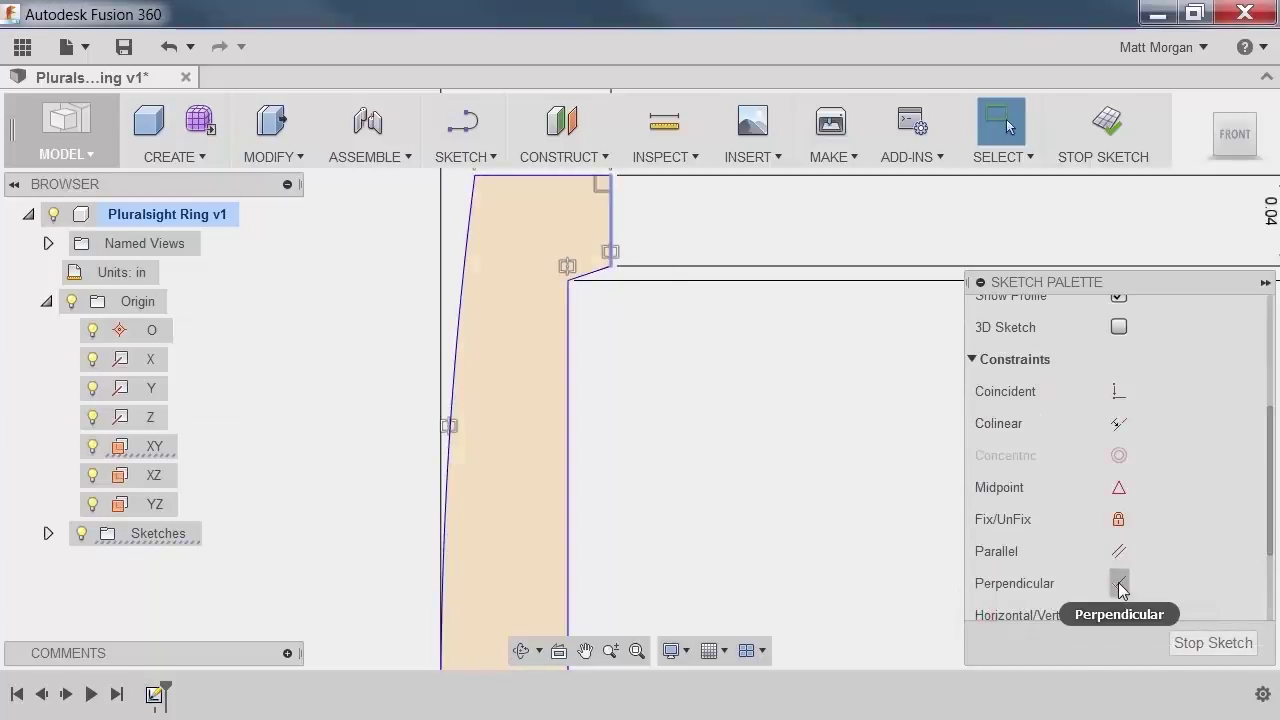
{"action": "scroll", "coordinate": [1085, 600], "scroll_direction": "up", "scroll_amount": 3}
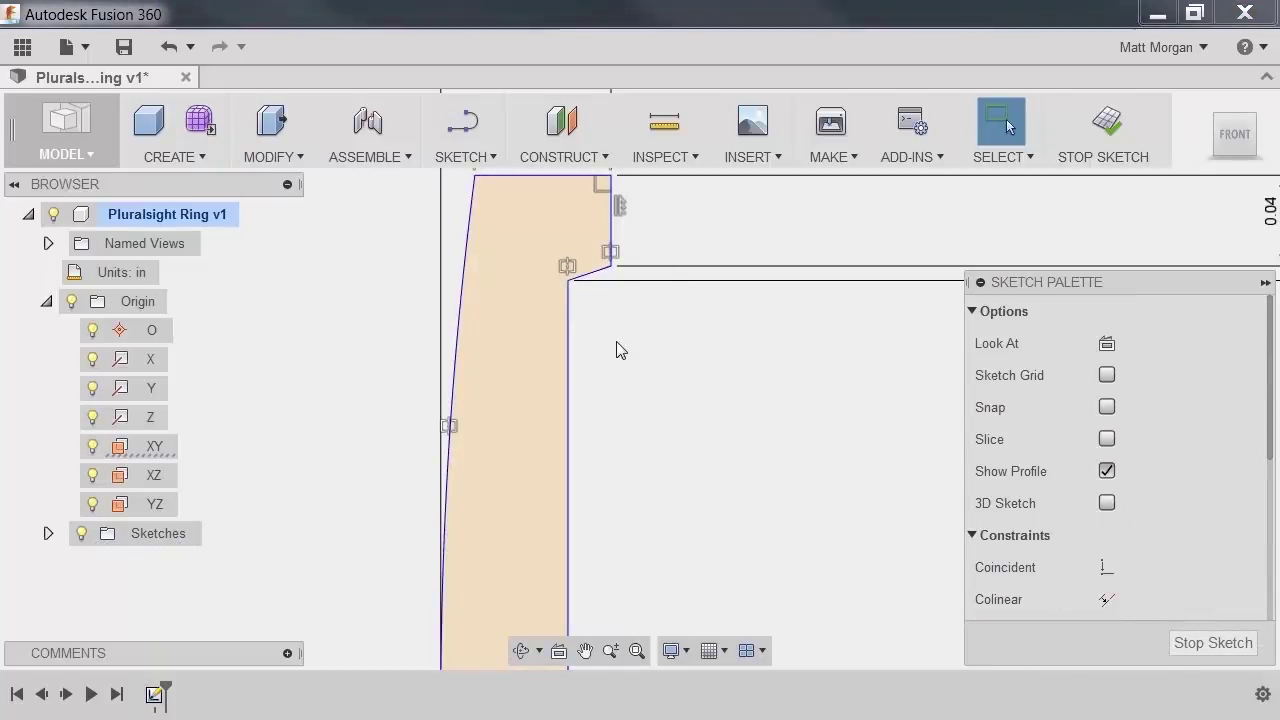
- Dimension the horizontal distance between the short upper inner edge and the long inner edge and set it to 0.02 in
{"action": "right_click_drag", "start_coordinate": [758, 341], "coordinate": [760, 432]}
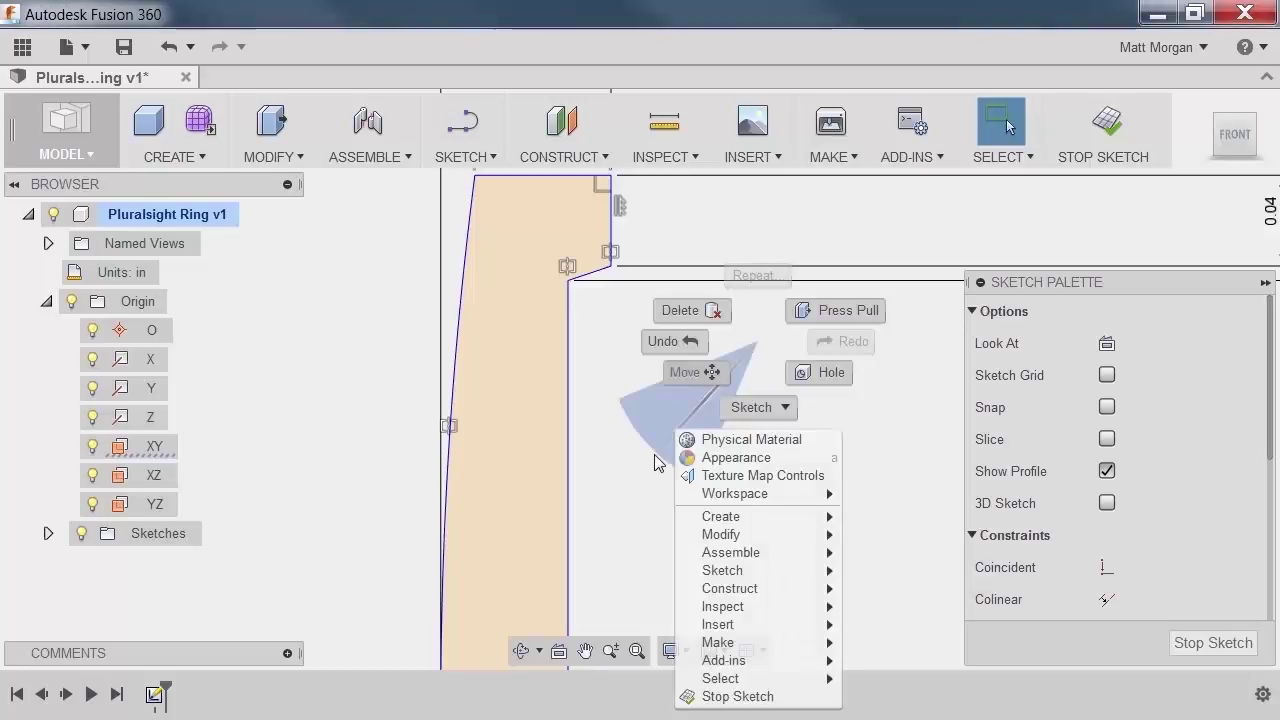
{"action": "left_click", "coordinate": [760, 412]}
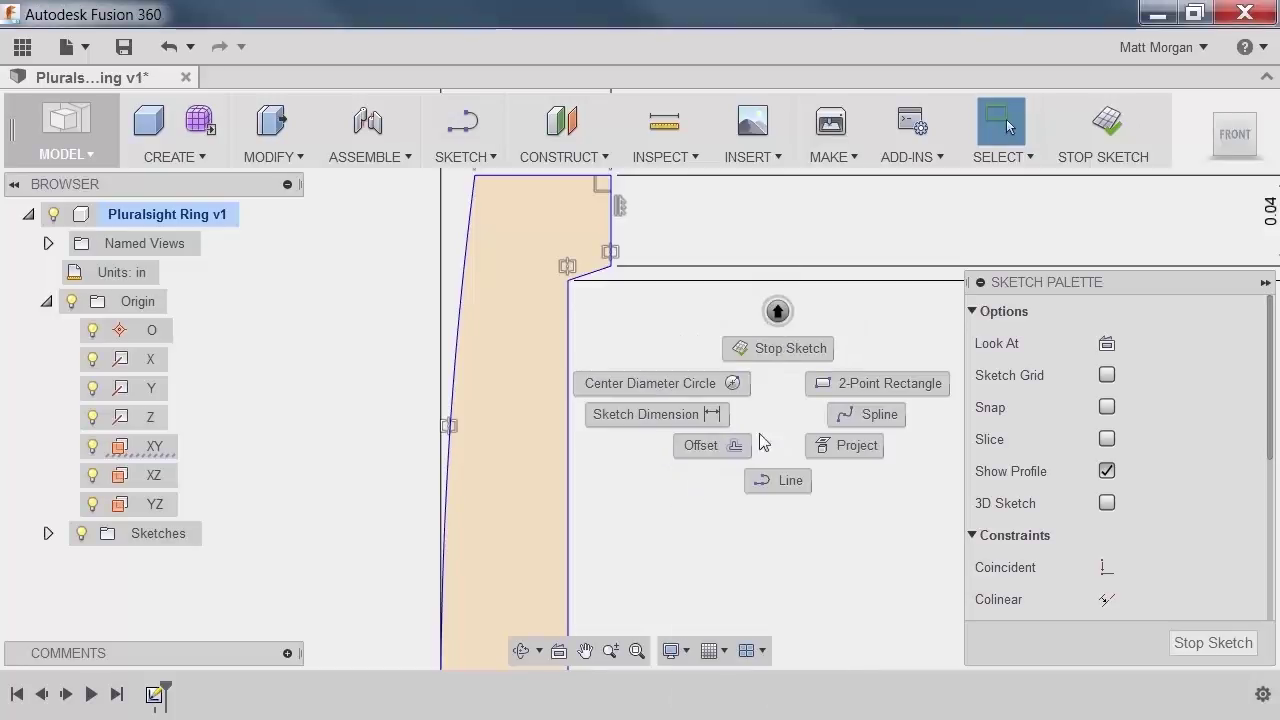
{"action": "left_click", "coordinate": [633, 420]}
{"action": "left_click", "coordinate": [610, 234]}
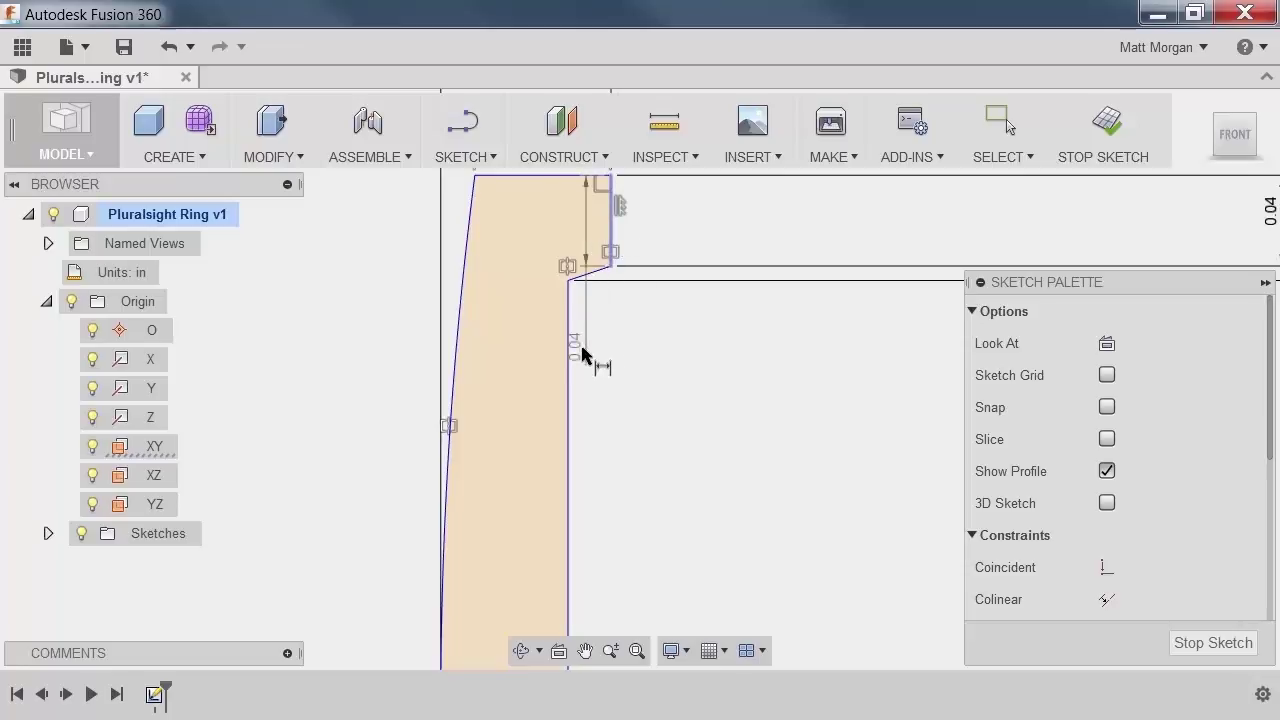
{"action": "left_click", "coordinate": [578, 362]}
{"action": "left_click", "coordinate": [637, 398]}
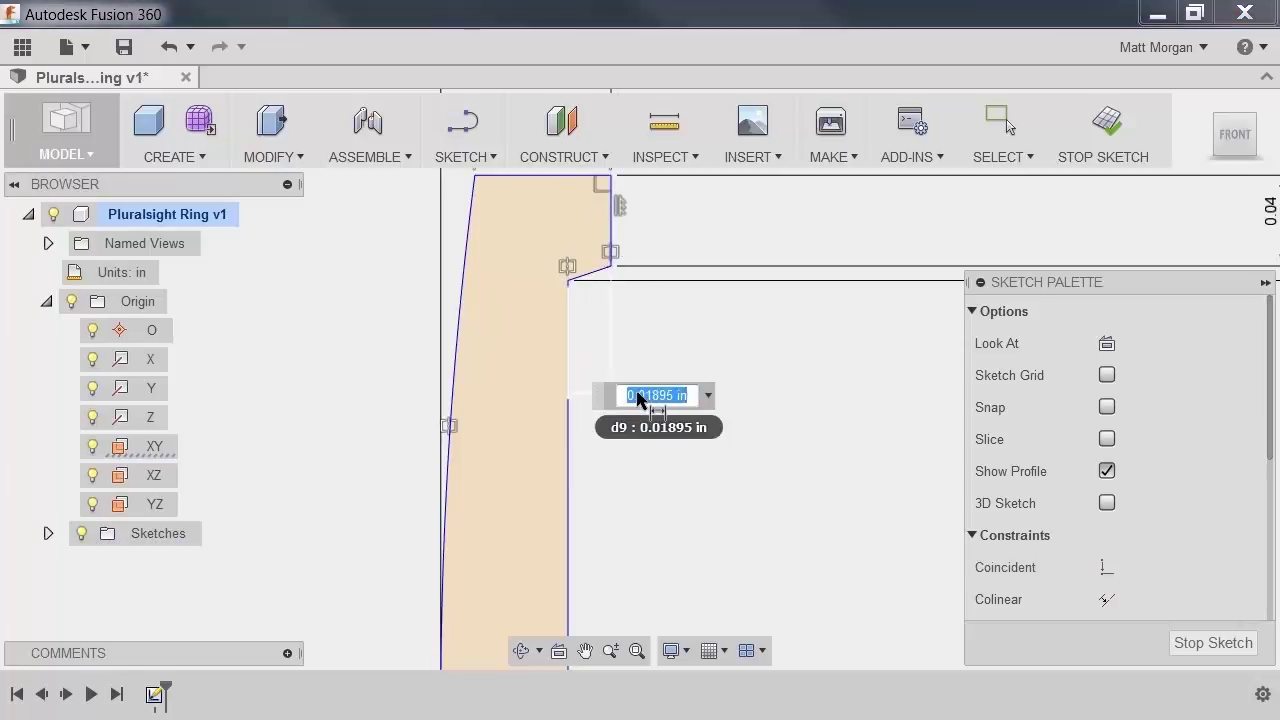
{"action": "type", "text": ".02"}
{"action": "key", "text": "Return"}
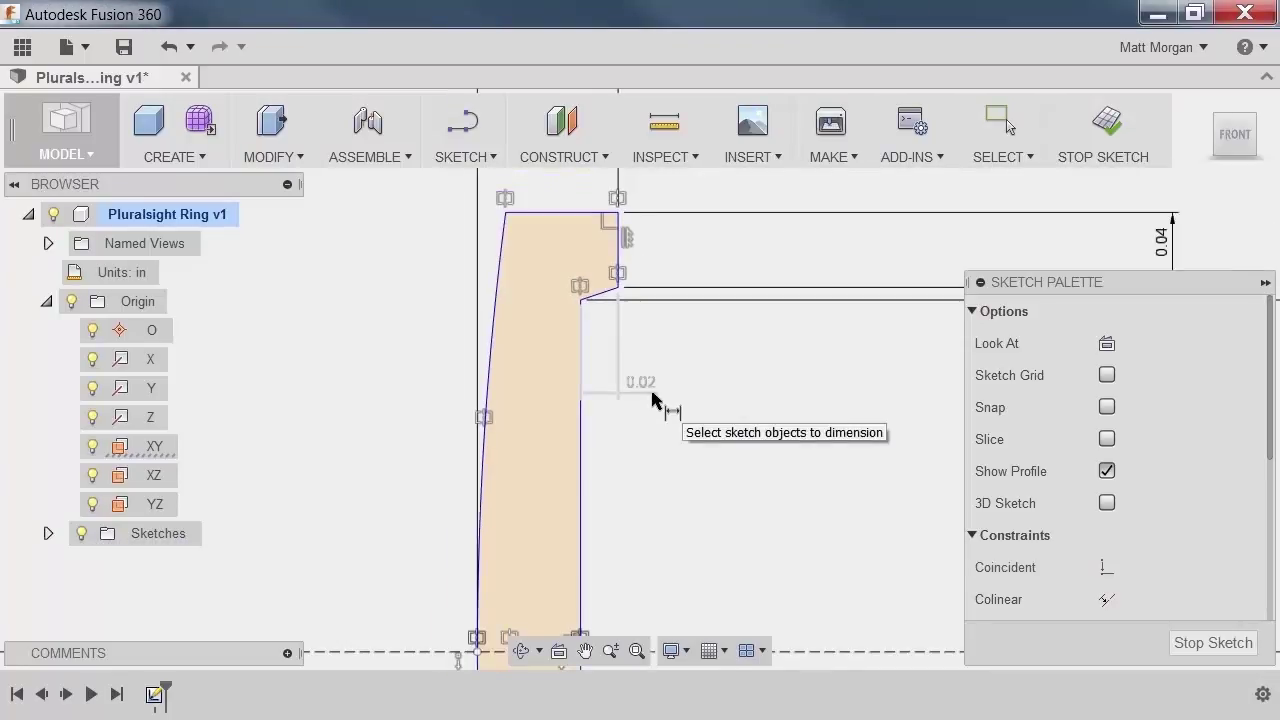
- Dimension the angle between the upper sloped ledge and the short vertical edge above it and set it to 60°
{"action": "scroll", "coordinate": [652, 398], "scroll_direction": "down", "scroll_amount": 1}
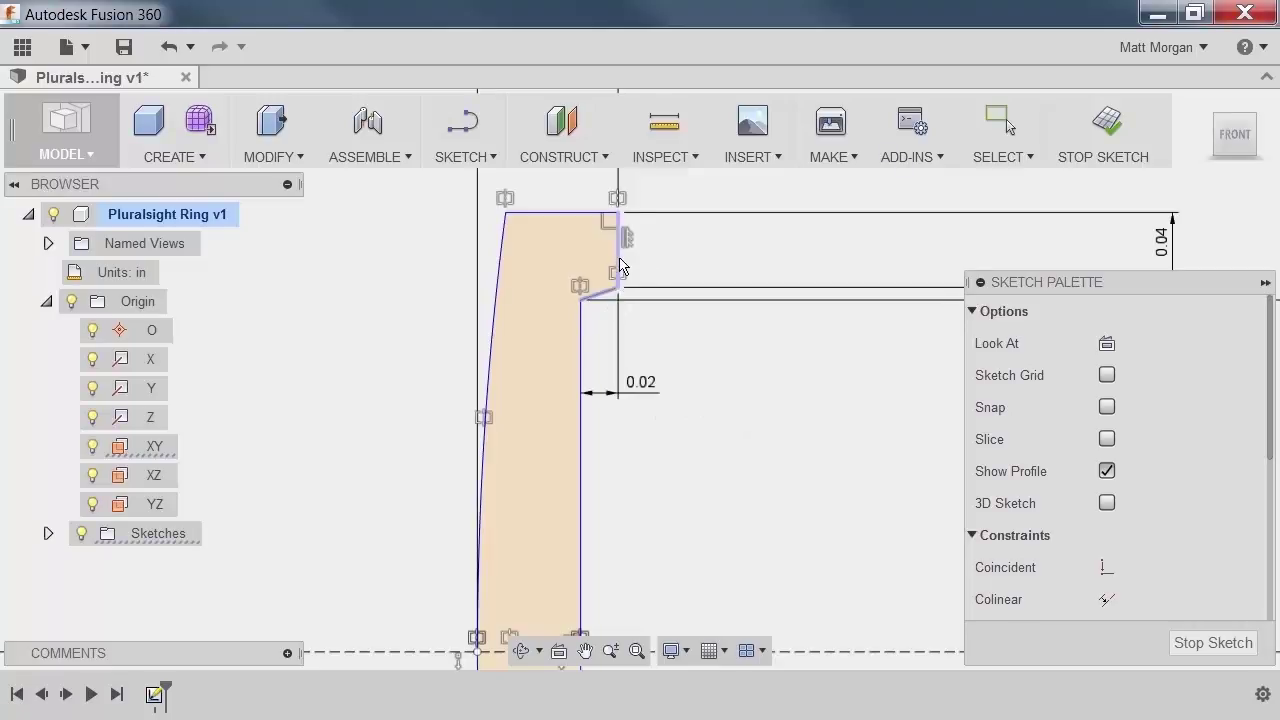
{"action": "left_click", "coordinate": [619, 265]}
{"action": "left_click", "coordinate": [716, 253]}
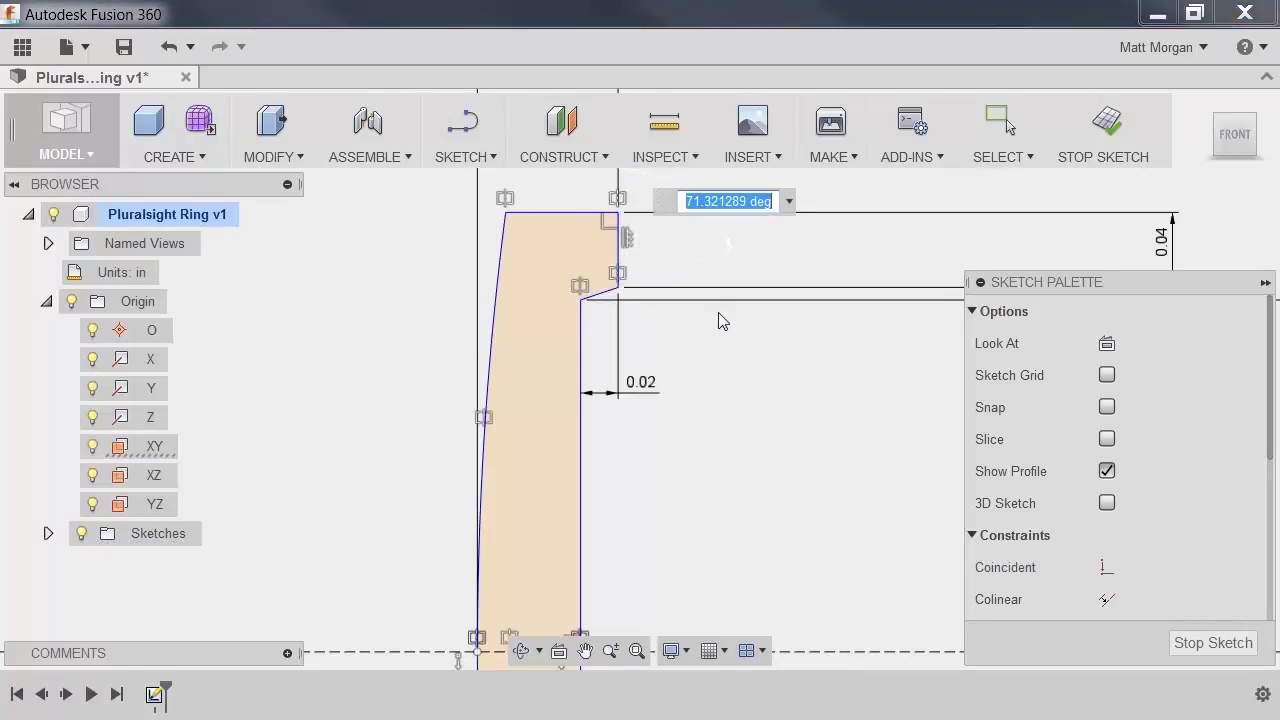
{"action": "type", "text": "60"}
{"action": "key", "text": "Return"}
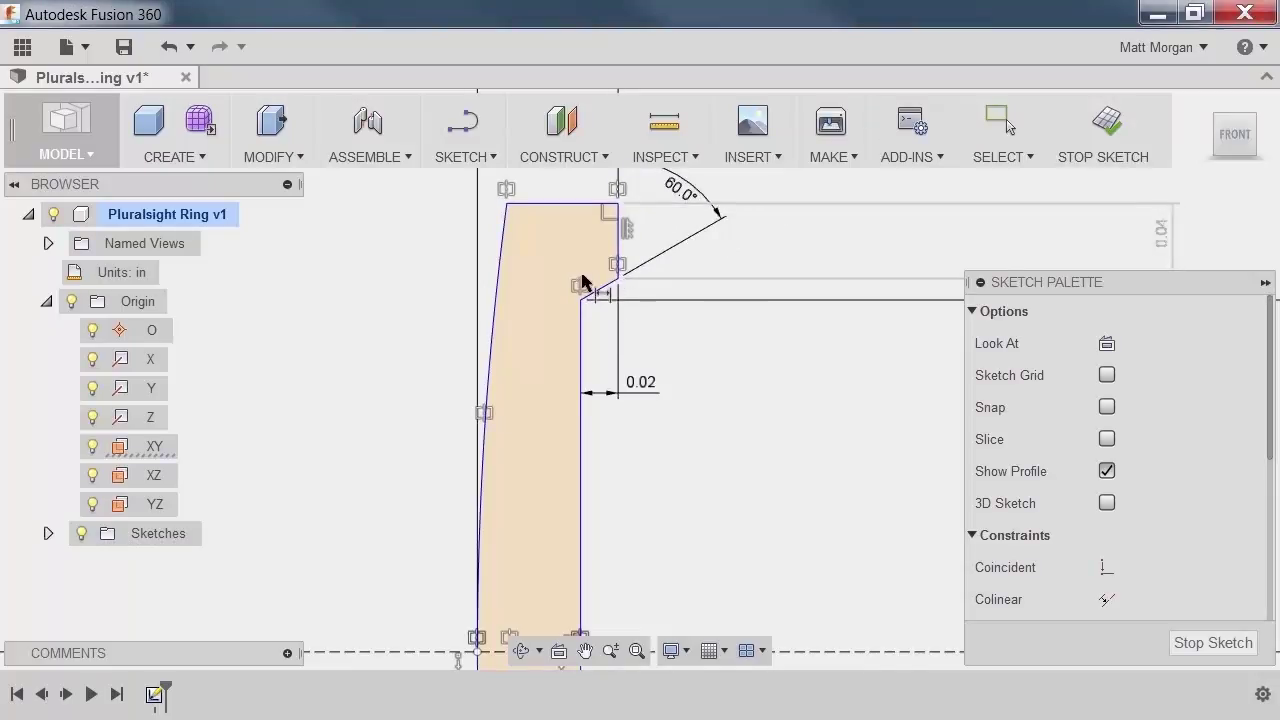
- Add a diameter dimension from the arc's midpoint on the construction line to the vertical construction axis and set it to 20.6 mm
{"action": "scroll", "coordinate": [660, 490], "scroll_direction": "down", "scroll_amount": 4}
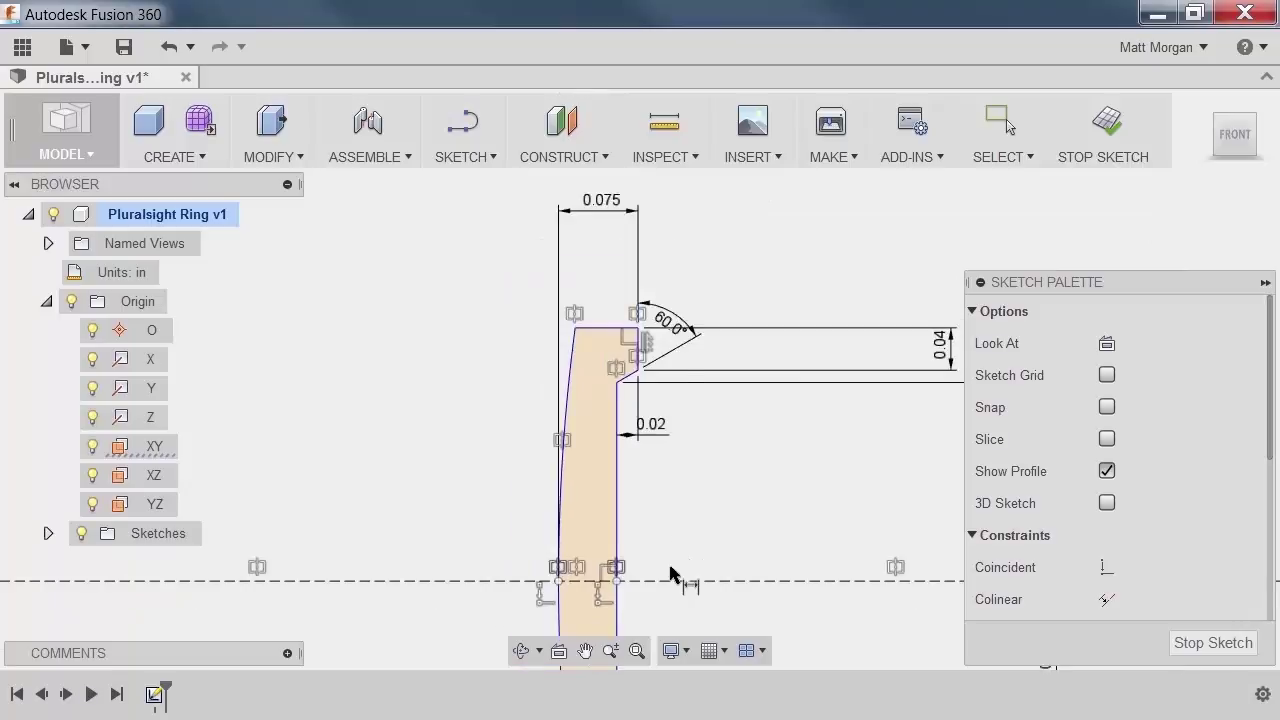
{"action": "middle_click_drag", "start_coordinate": [671, 571], "coordinate": [627, 377]}
{"action": "scroll", "coordinate": [560, 385], "scroll_direction": "down", "scroll_amount": 5}
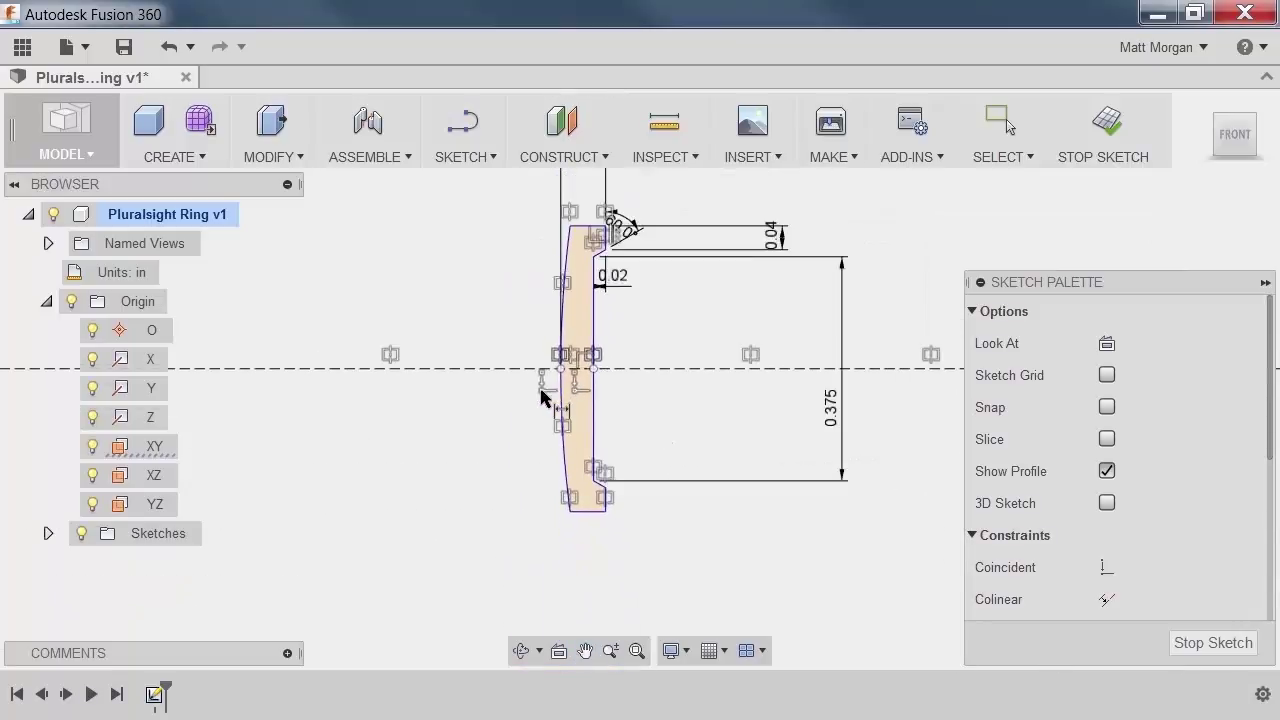
{"action": "middle_click_drag", "start_coordinate": [702, 469], "coordinate": [840, 494]}
{"action": "scroll", "coordinate": [820, 510], "scroll_direction": "down", "scroll_amount": 1}
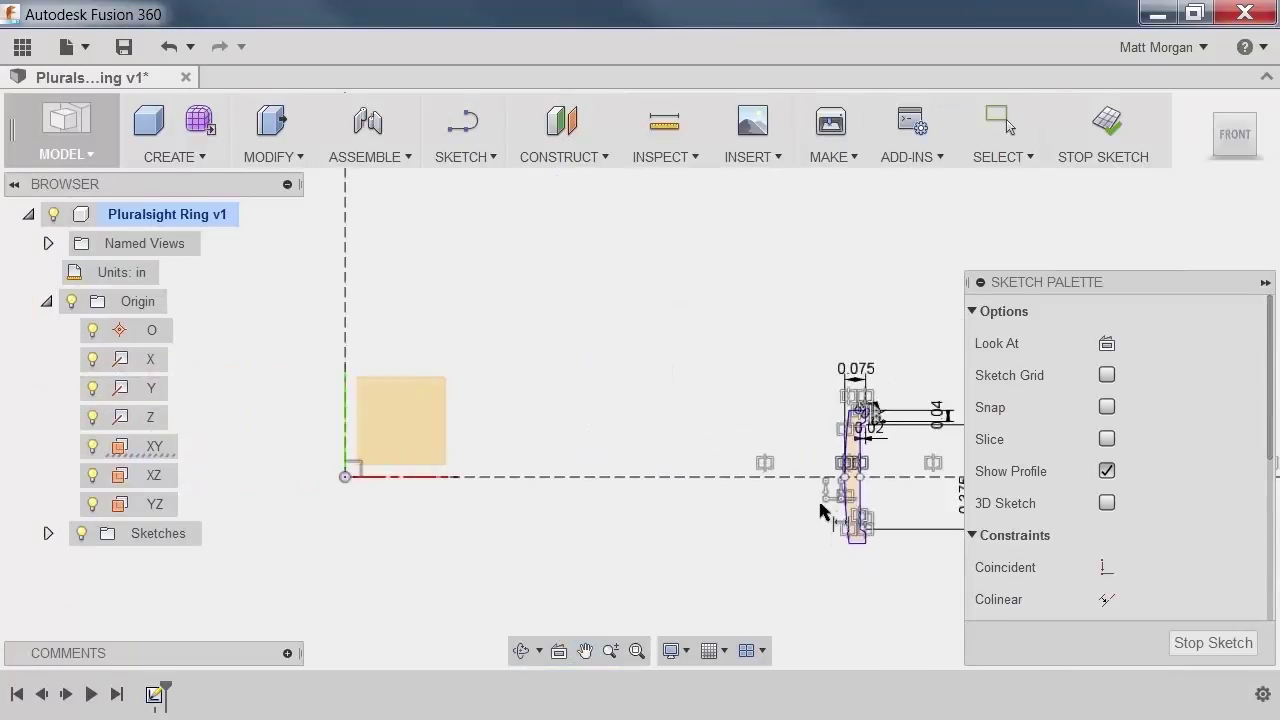
{"action": "scroll", "coordinate": [846, 485], "scroll_direction": "up", "scroll_amount": 1}
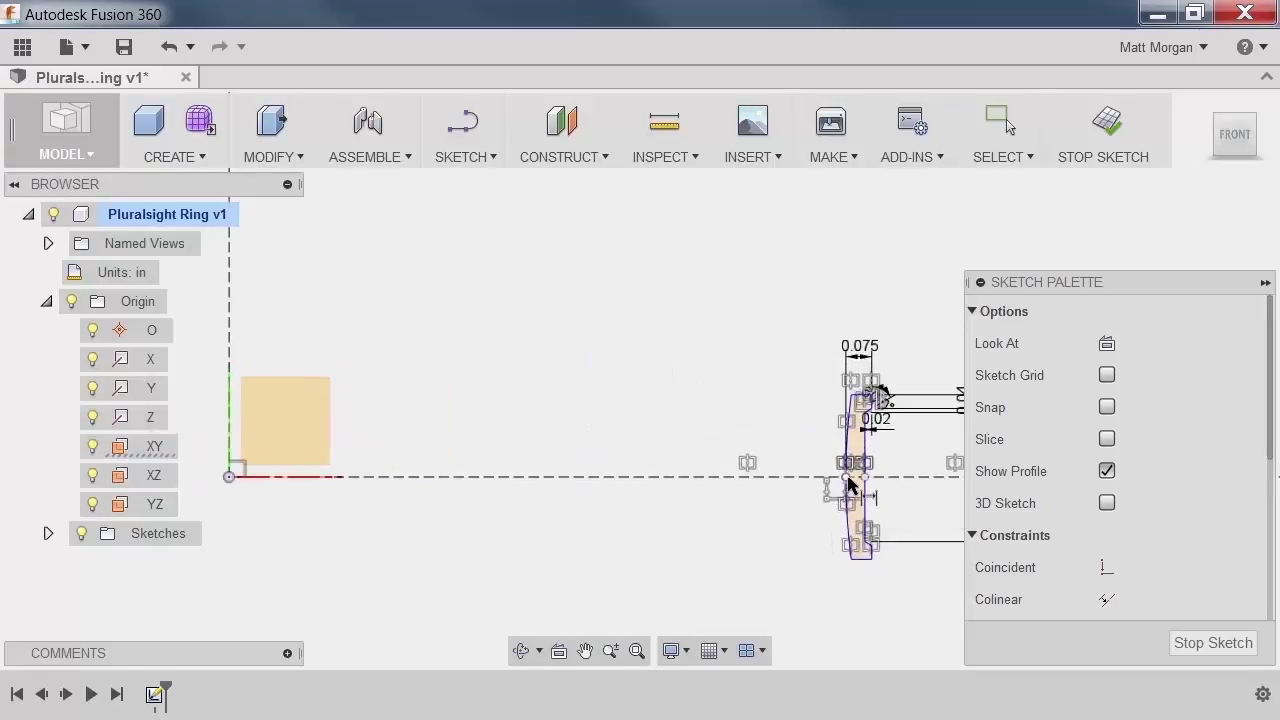
{"action": "scroll", "coordinate": [514, 358], "scroll_direction": "down", "scroll_amount": 1}
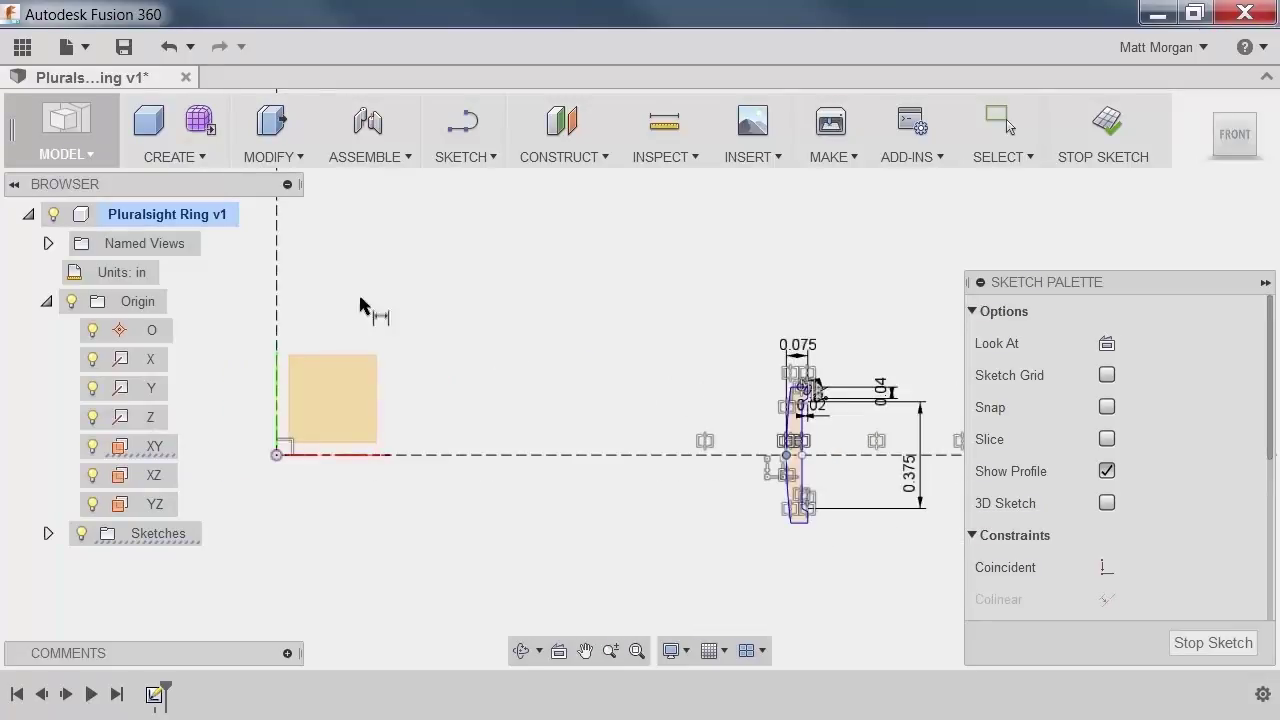
{"action": "left_click", "coordinate": [279, 308]}
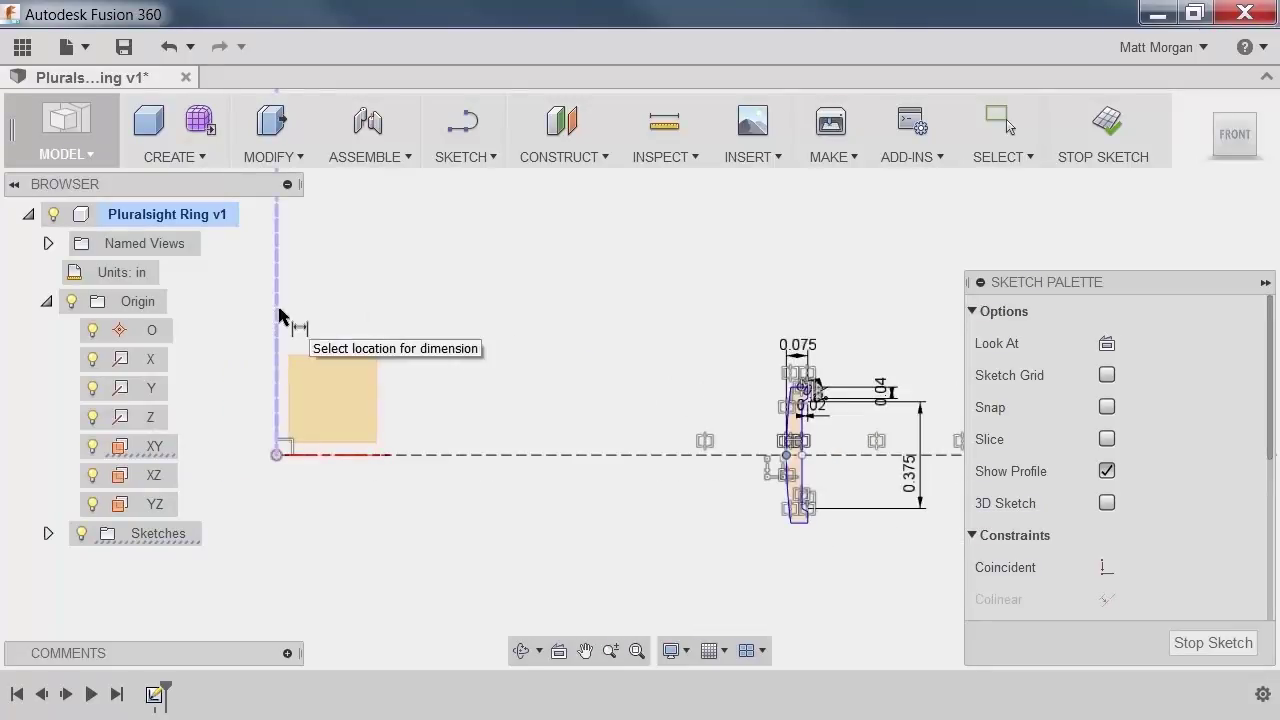
{"action": "scroll", "coordinate": [337, 324], "scroll_direction": "down", "scroll_amount": 1}
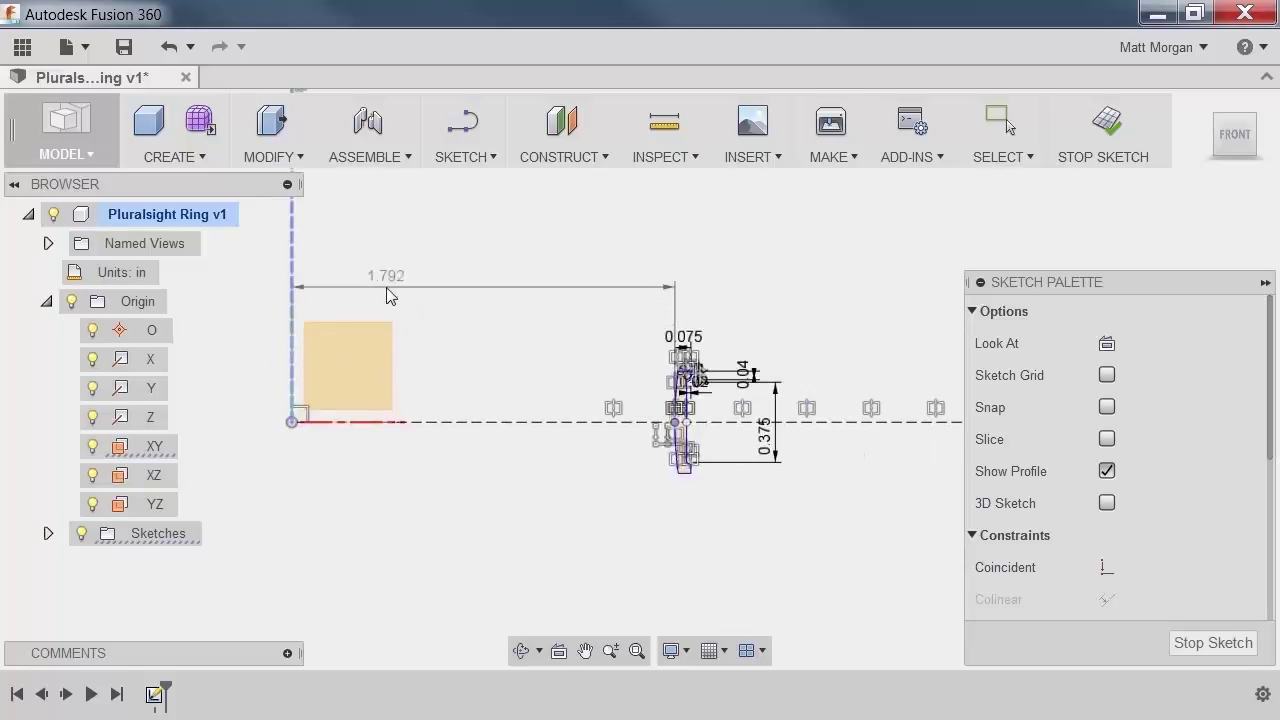
{"action": "right_click", "coordinate": [388, 286]}
{"action": "left_click", "coordinate": [383, 385]}
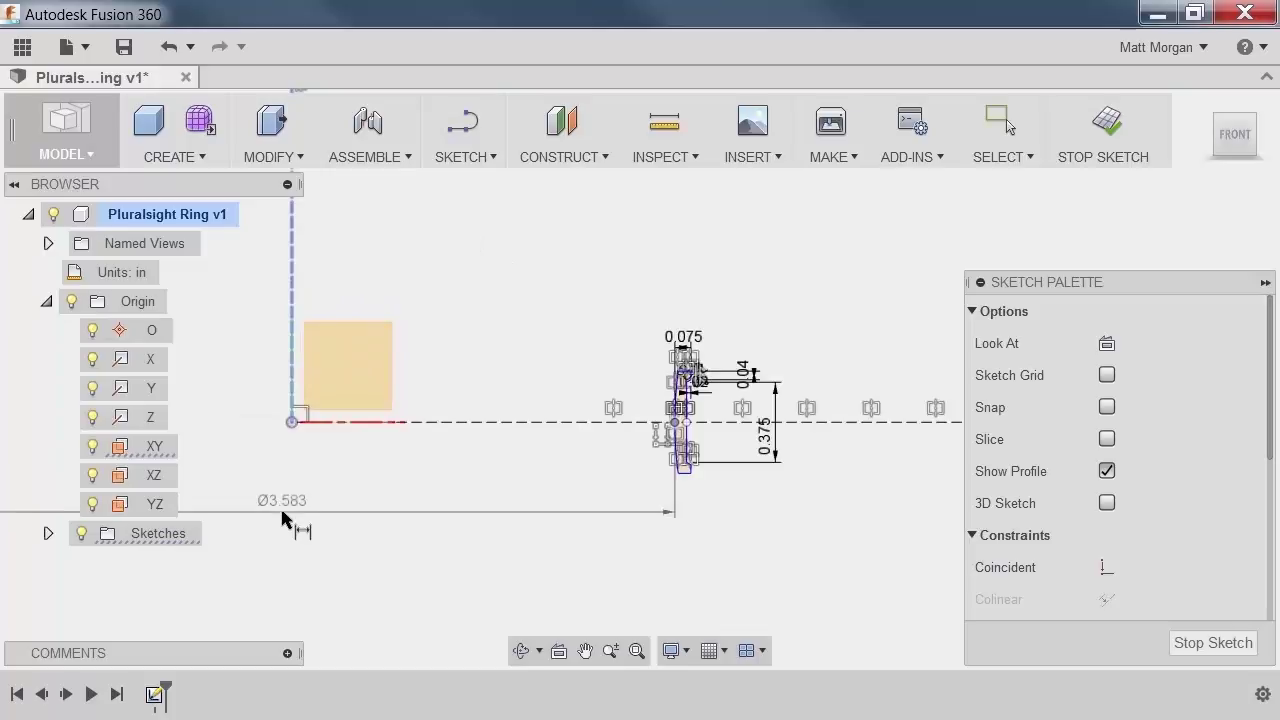
{"action": "left_click", "coordinate": [281, 510]}
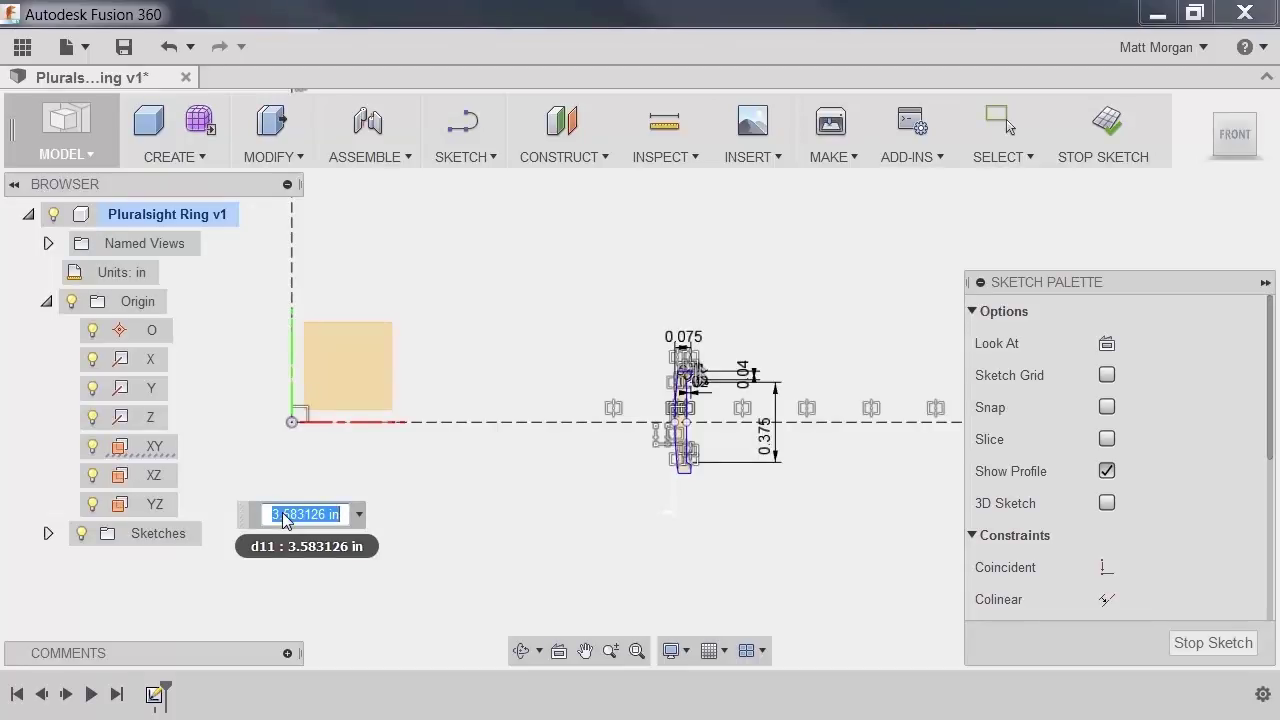
{"action": "type", "text": "20."}
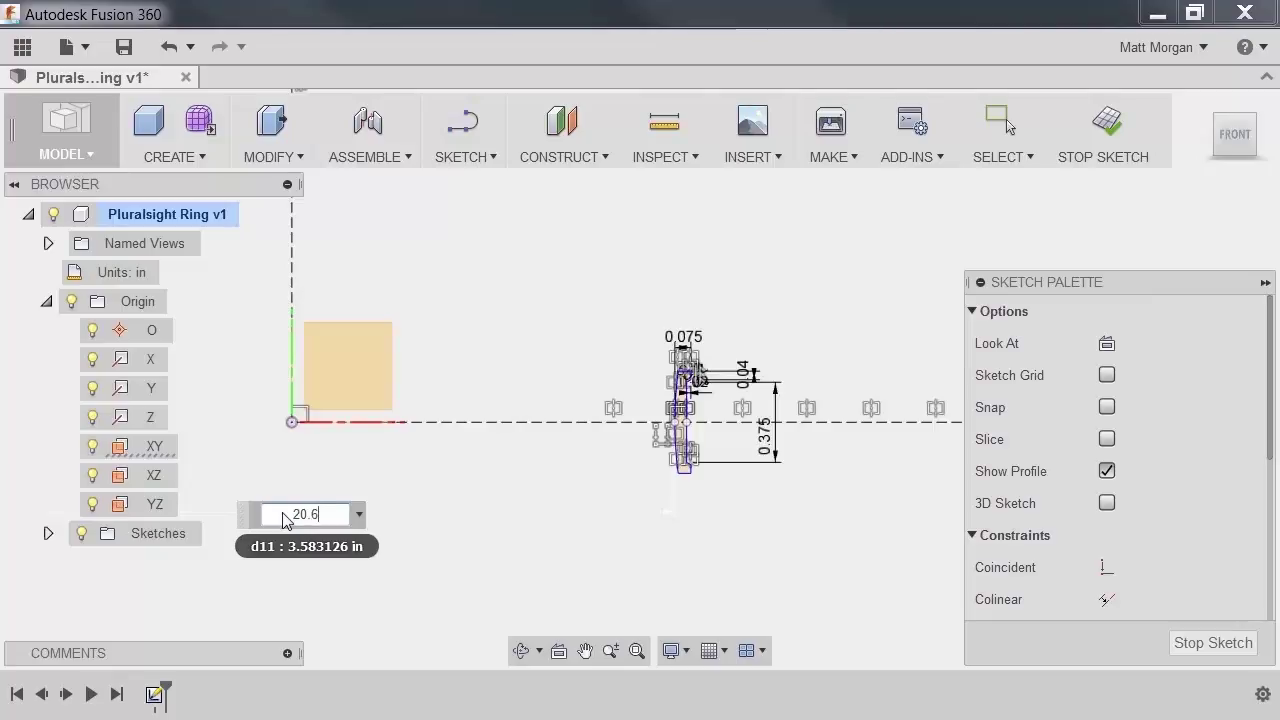
{"action": "type", "text": " 6mm"}
{"action": "key", "text": "Return"}
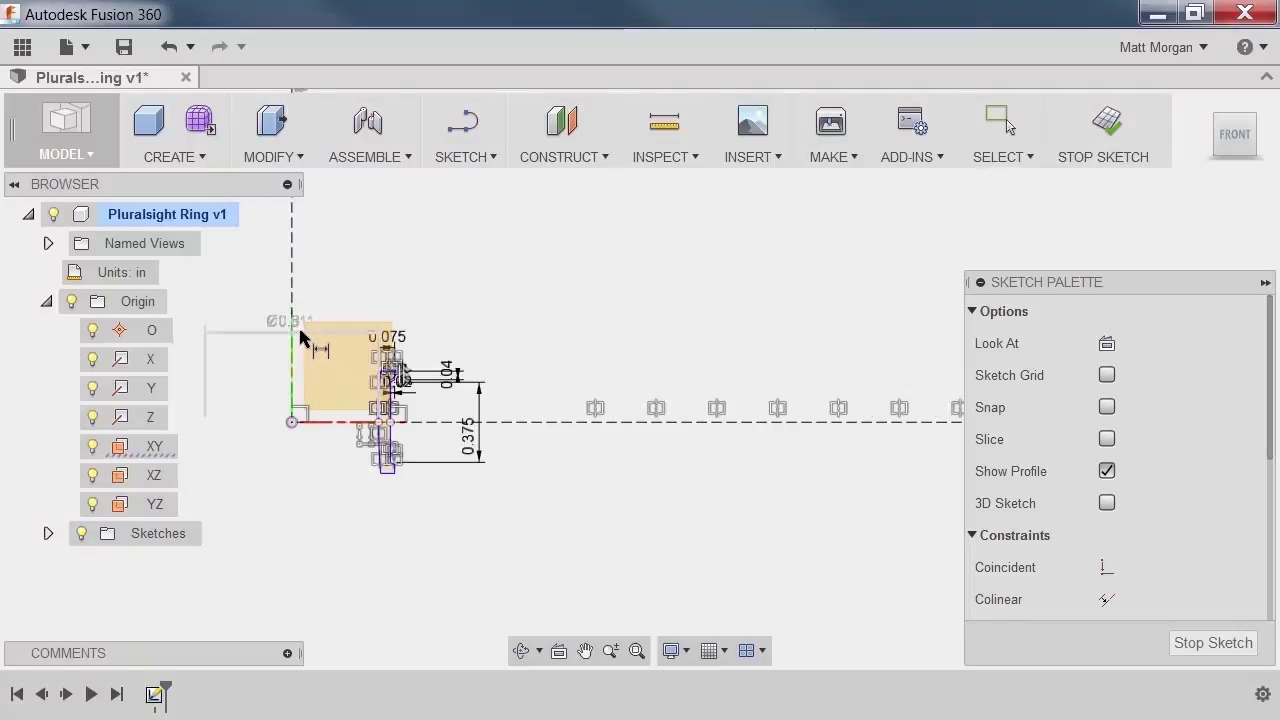
- Move the profile's lower outer corner slightly inward along the bottom edge to adjust the outer arc's curvature
{"action": "scroll", "coordinate": [380, 490], "scroll_direction": "up", "scroll_amount": 4}
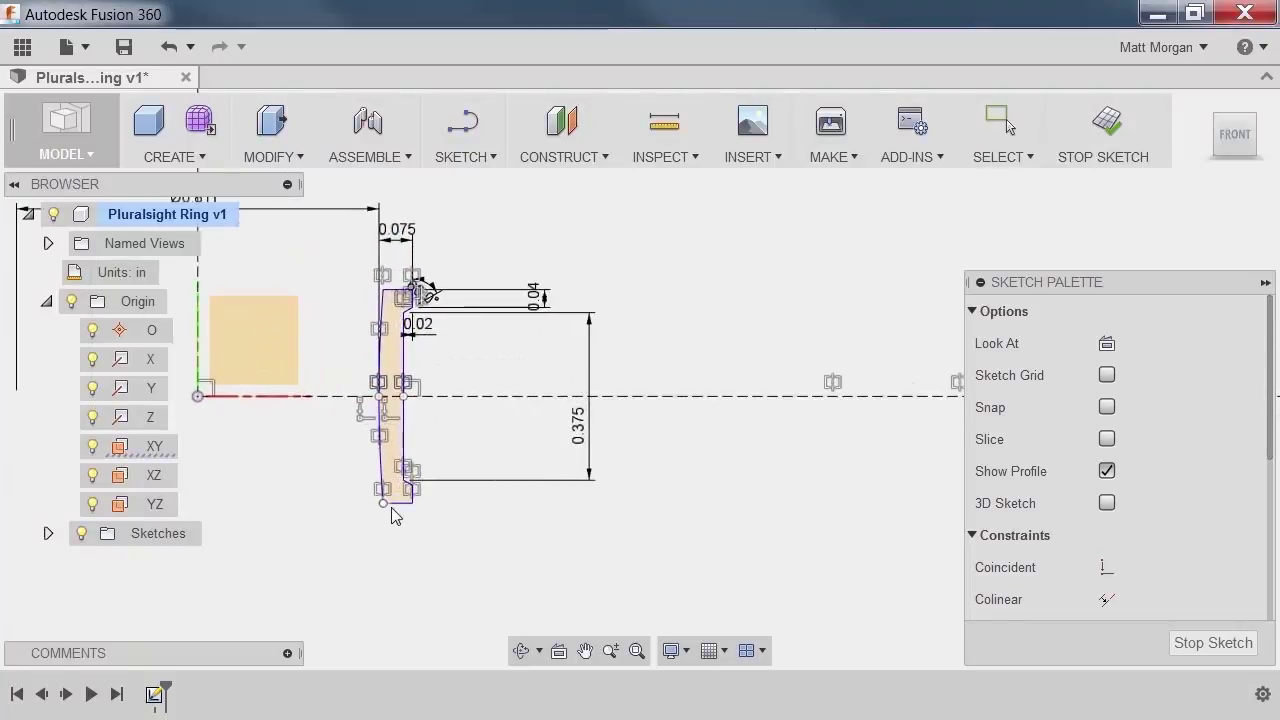
{"action": "key", "text": "Escape"}
{"action": "mouse_move", "coordinate": [384, 504]}
{"action": "left_mouse_down"}
{"action": "mouse_move", "coordinate": [331, 502]}
{"action": "mouse_move", "coordinate": [394, 503]}
{"action": "left_mouse_up"}
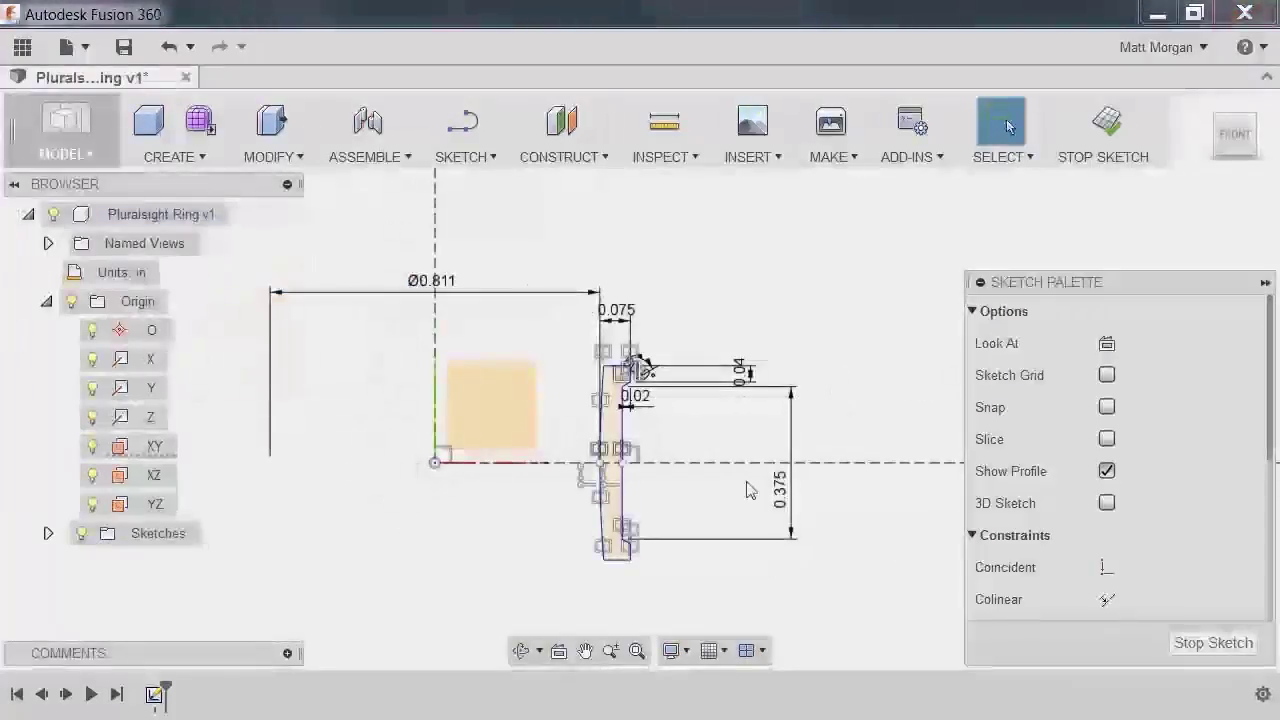
- Dimension the horizontal offset between the arc's midpoint on the construction line and the arc's upper end, and set it to 0.02 in
{"action": "scroll", "coordinate": [575, 387], "scroll_direction": "up", "scroll_amount": 8}
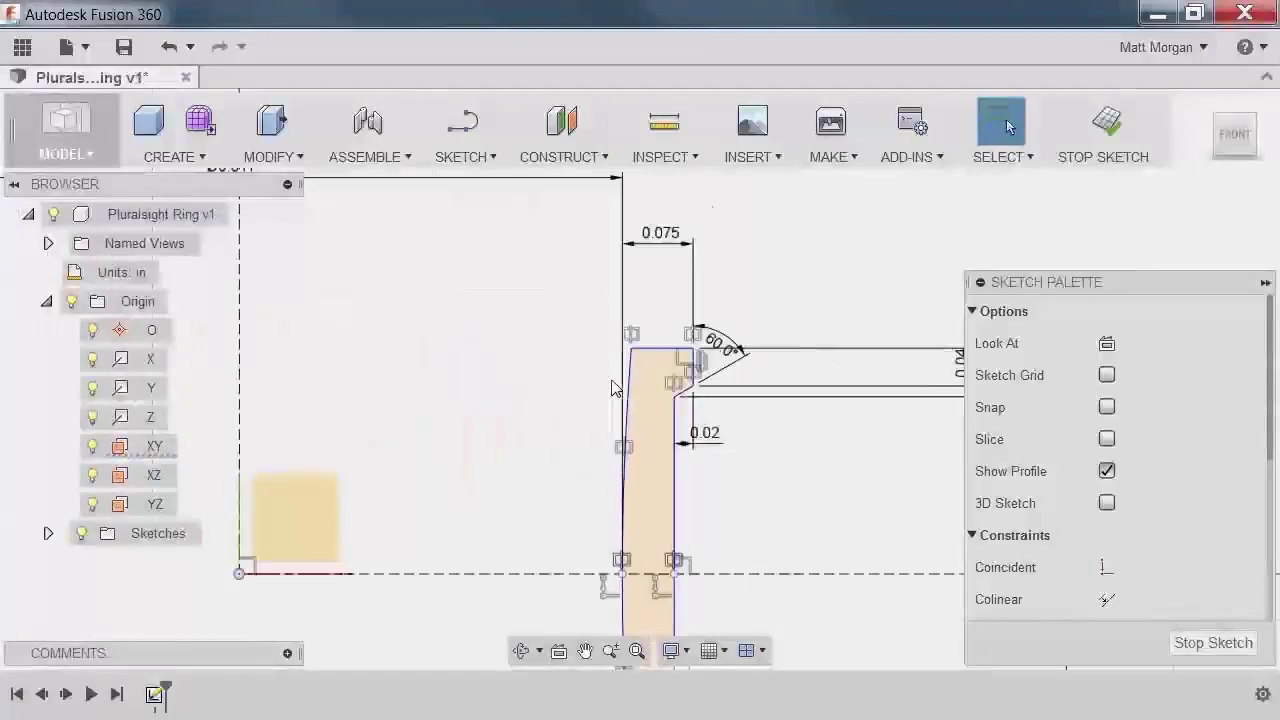
{"action": "mouse_move", "coordinate": [640, 403]}
{"action": "middle_mouse_down"}
{"action": "mouse_move", "coordinate": [667, 346]}
{"action": "mouse_move", "coordinate": [661, 286]}
{"action": "mouse_move", "coordinate": [653, 305]}
{"action": "middle_mouse_up"}
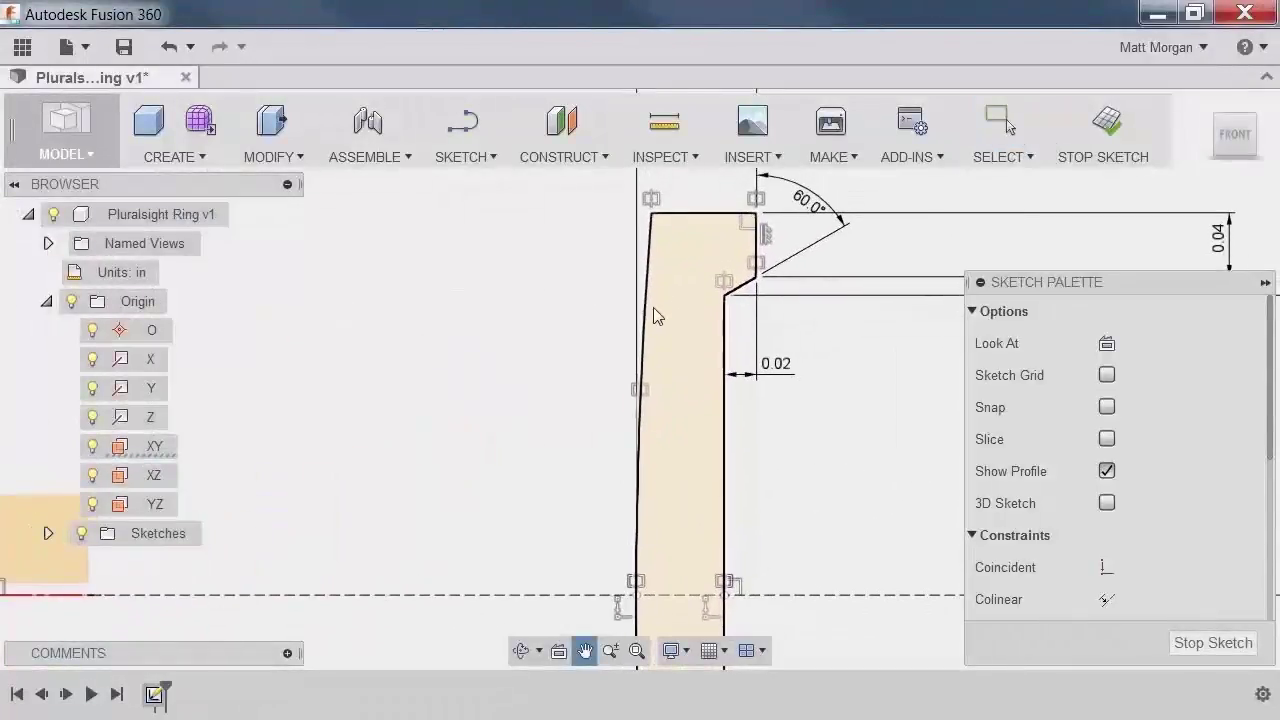
{"action": "right_click", "coordinate": [552, 413]}
{"action": "left_click", "coordinate": [455, 406]}
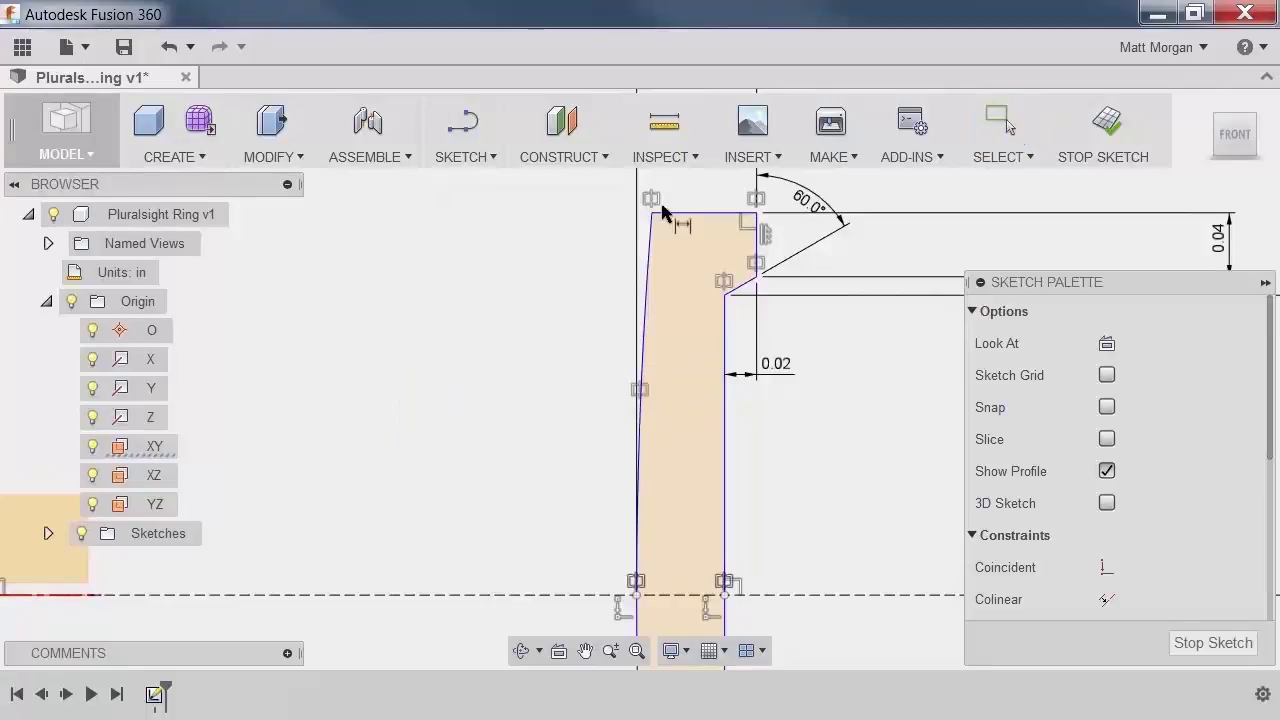
{"action": "left_click", "coordinate": [636, 595]}
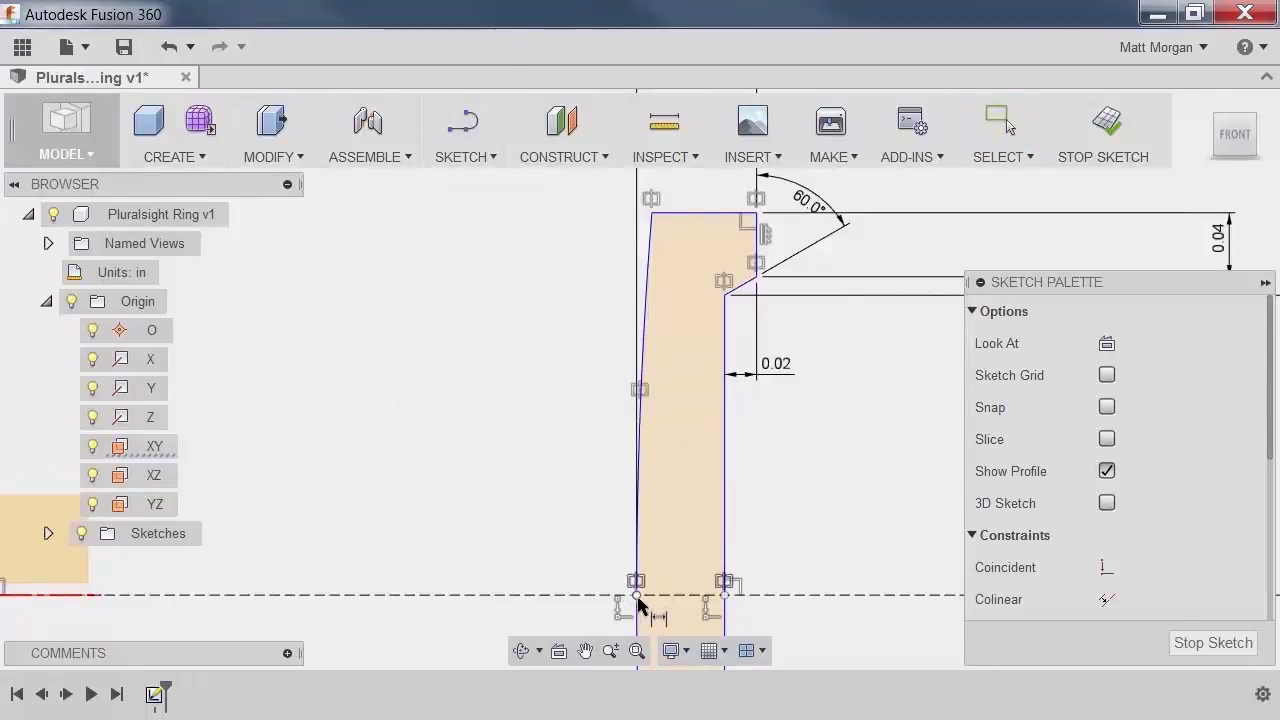
{"action": "left_click", "coordinate": [652, 213]}
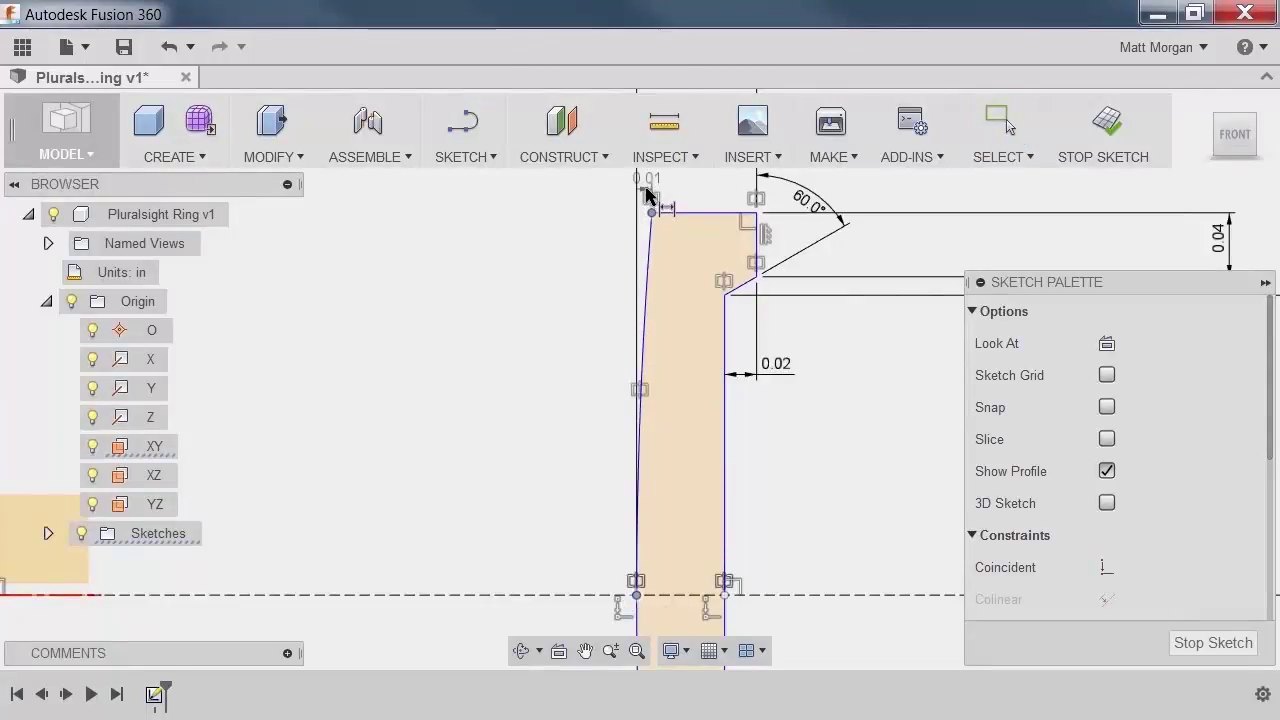
{"action": "left_click", "coordinate": [646, 187]}
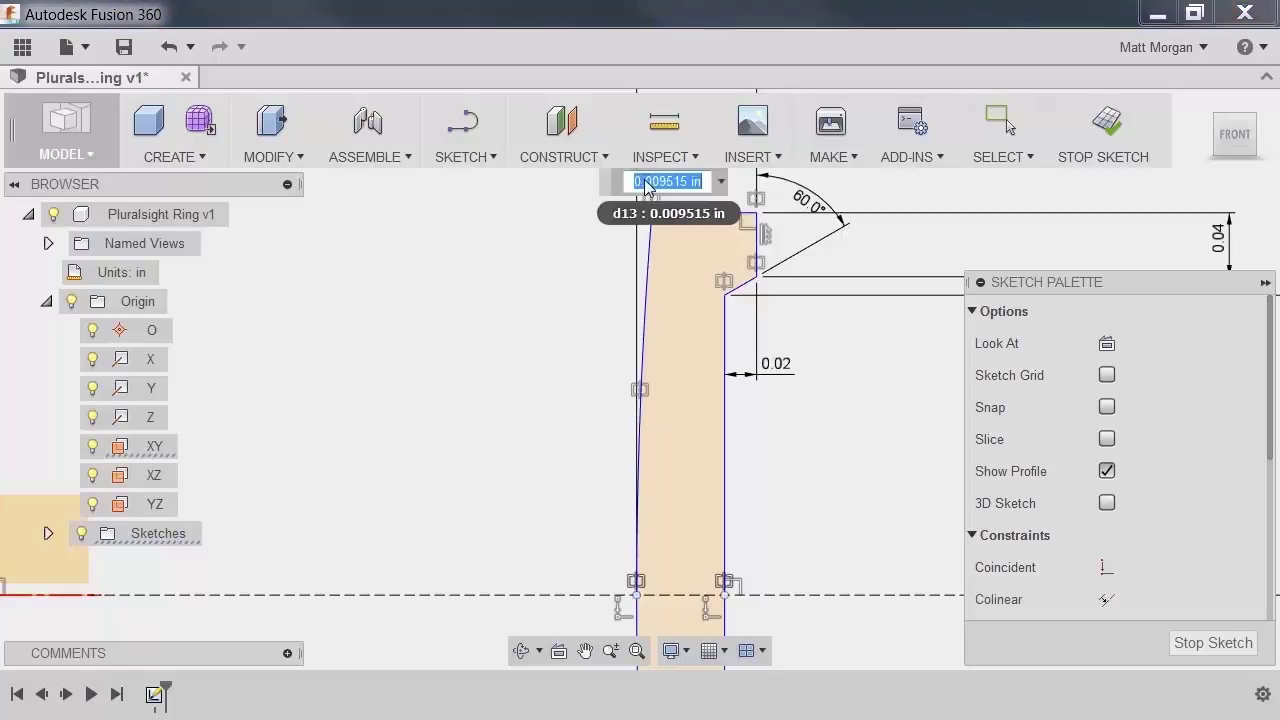
{"action": "type", "text": ".02"}
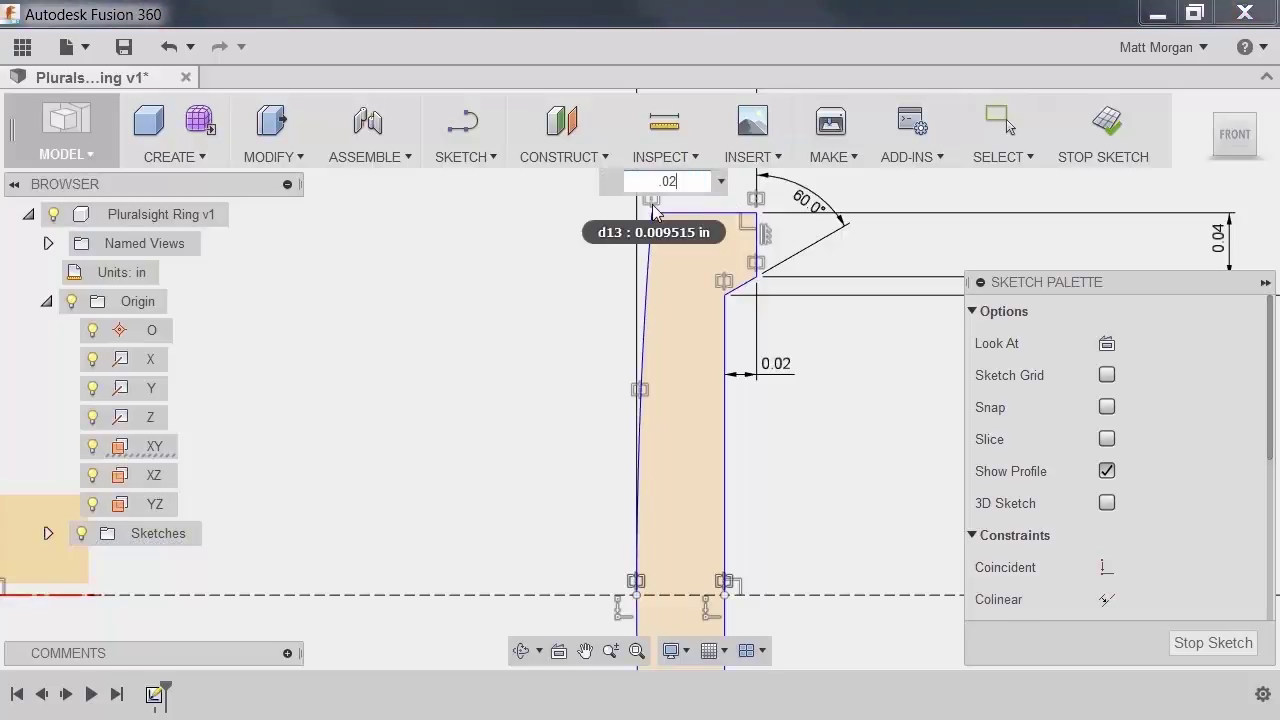
{"action": "key", "text": "Return"}
{"action": "scroll", "coordinate": [668, 214], "scroll_direction": "down", "scroll_amount": 2}
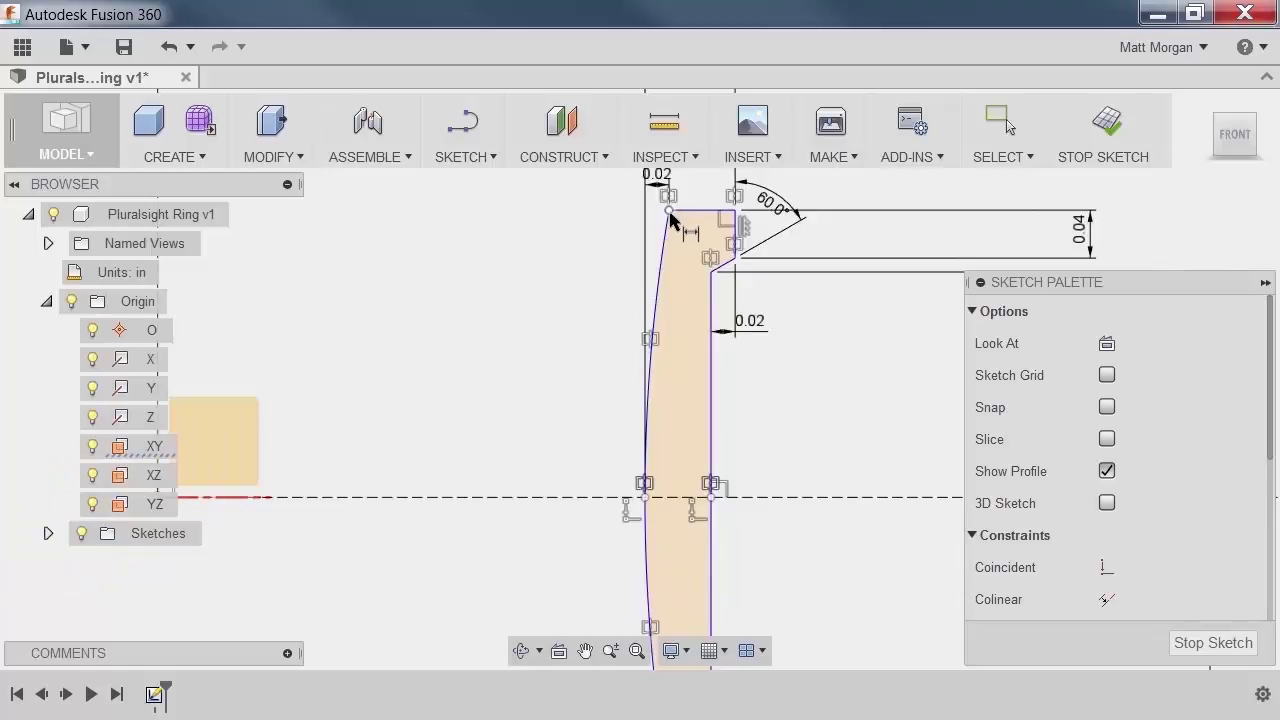
{"action": "key", "text": "Escape"}
- Finish the ring profile sketch
{"action": "scroll", "coordinate": [790, 390], "scroll_direction": "down", "scroll_amount": 2}
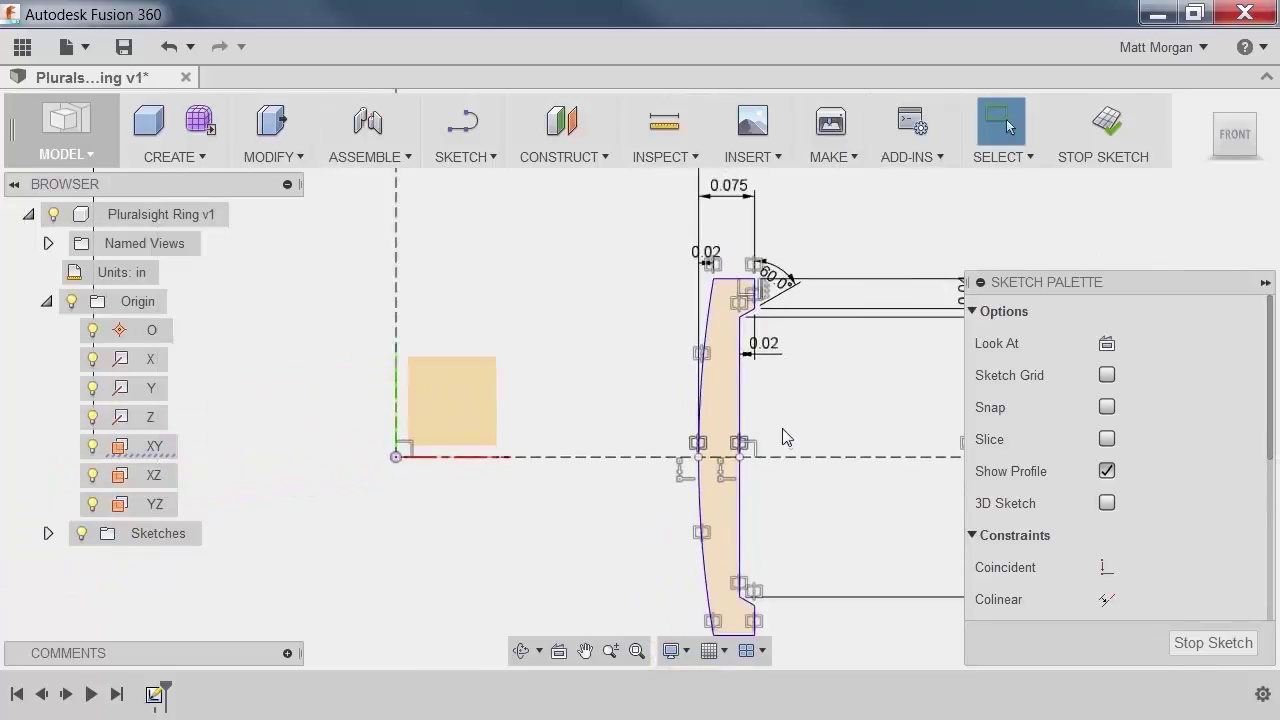
{"action": "scroll", "coordinate": [785, 438], "scroll_direction": "down", "scroll_amount": 1}
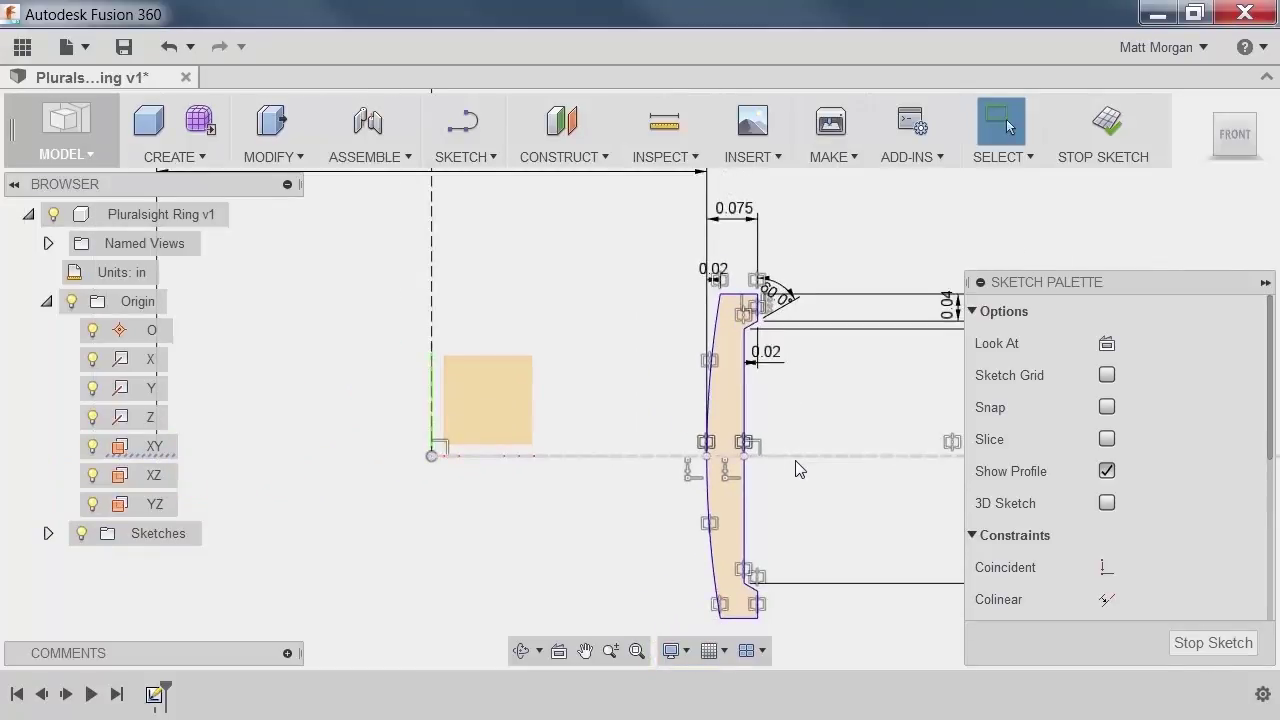
{"action": "scroll", "coordinate": [800, 470], "scroll_direction": "down", "scroll_amount": 1}
{"action": "middle_click_drag", "start_coordinate": [800, 470], "coordinate": [732, 441]}
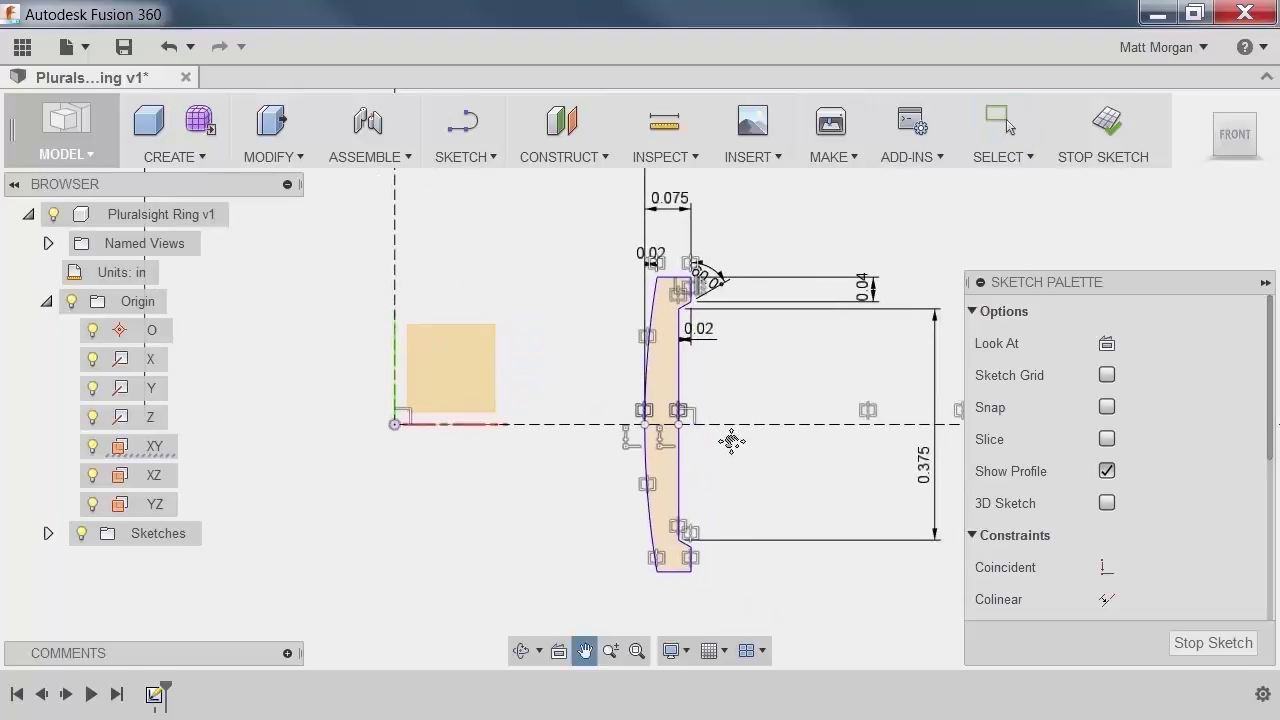
{"action": "scroll", "coordinate": [735, 445], "scroll_direction": "down", "scroll_amount": 1}
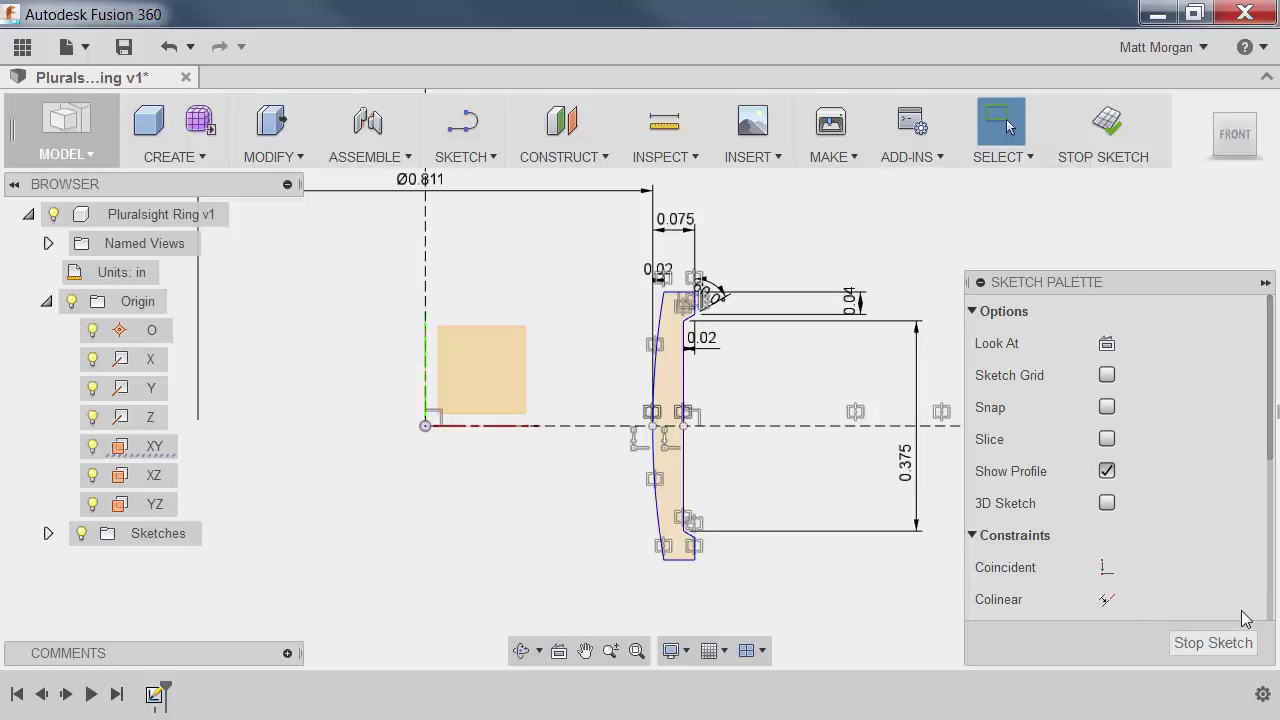
{"action": "left_click", "coordinate": [1238, 645]}
- Revolve the ring profile a full 360° around the vertical construction axis as a new body
{"action": "left_click", "coordinate": [283, 157]}
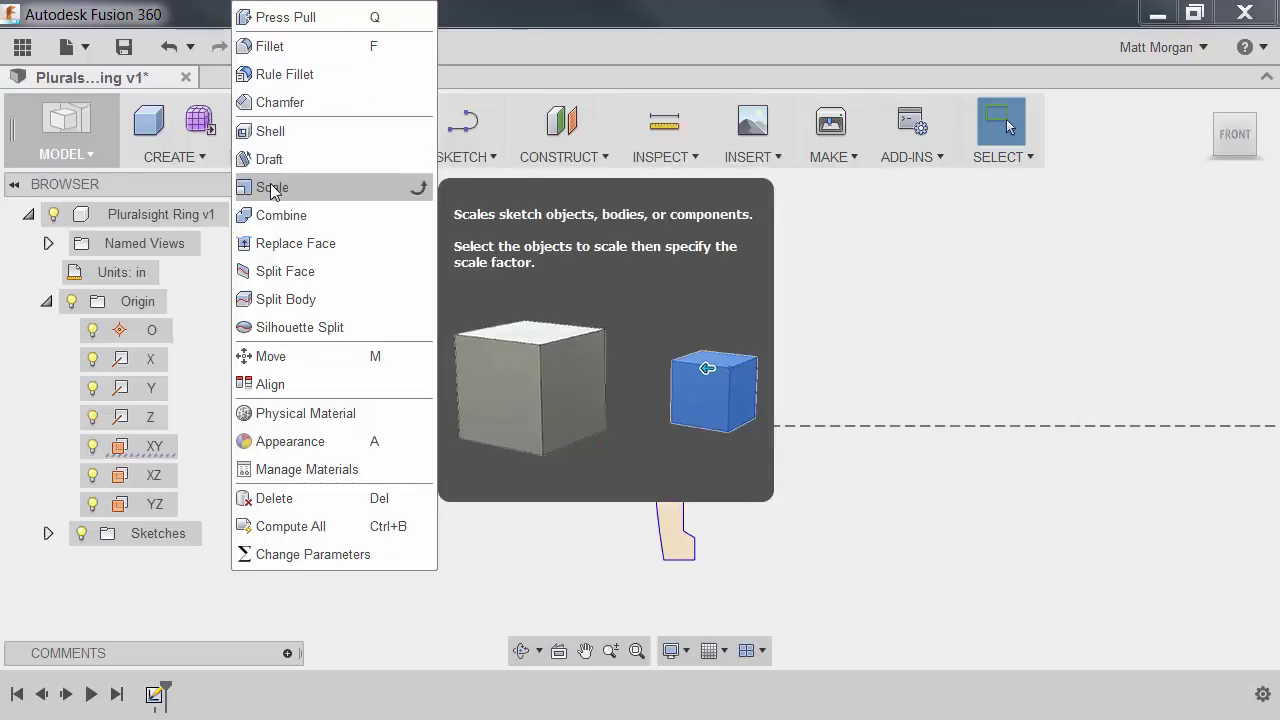
{"action": "left_click", "coordinate": [174, 156]}
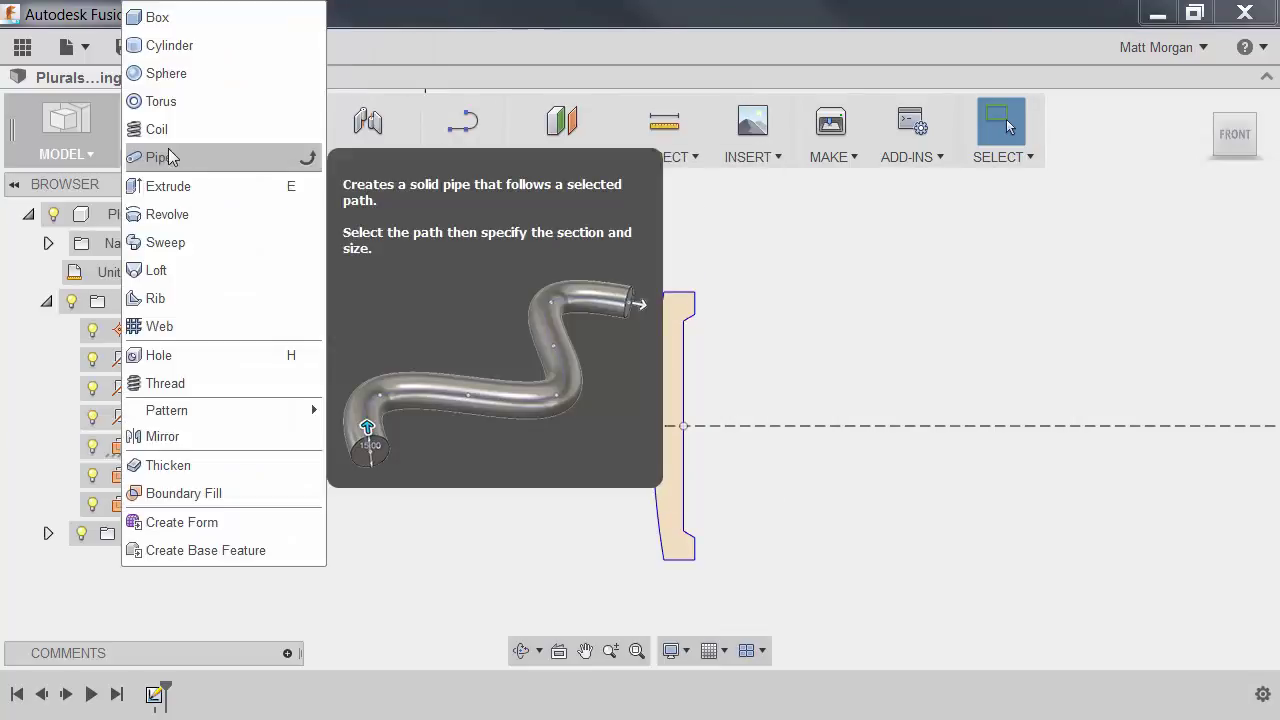
{"action": "left_click", "coordinate": [163, 214]}
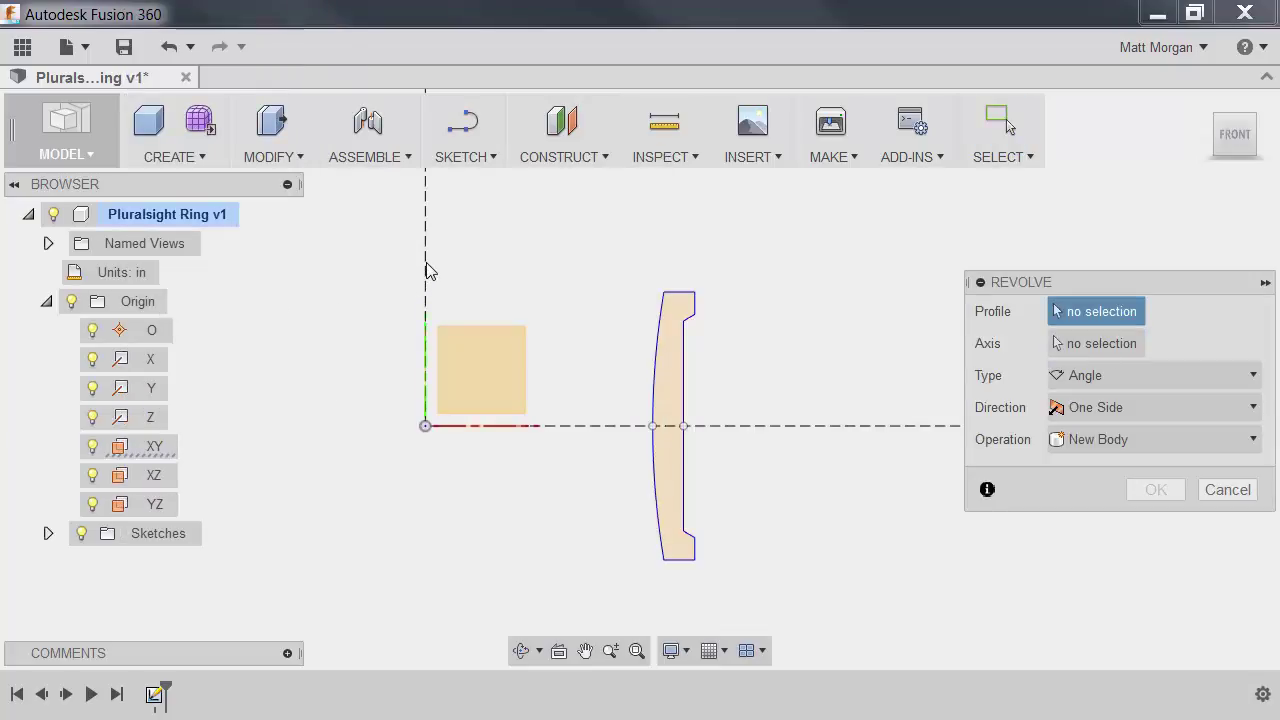
{"action": "left_click", "coordinate": [668, 351]}
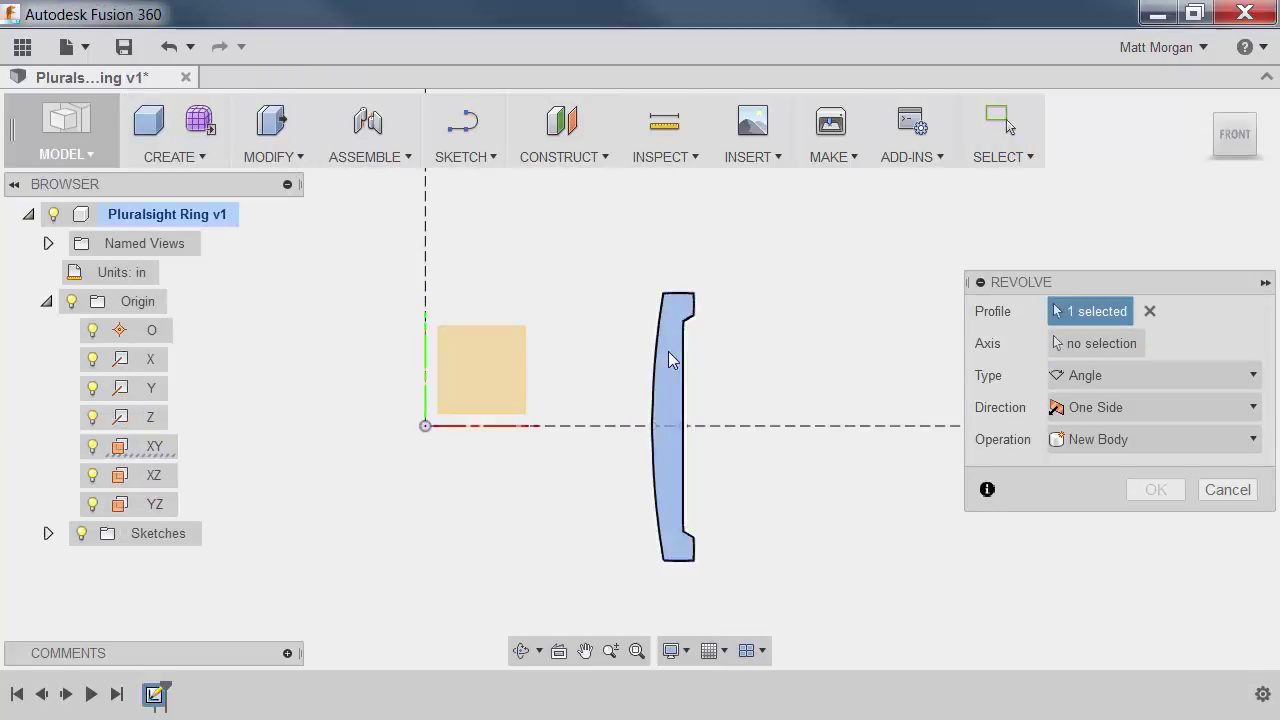
{"action": "left_click", "coordinate": [1062, 350]}
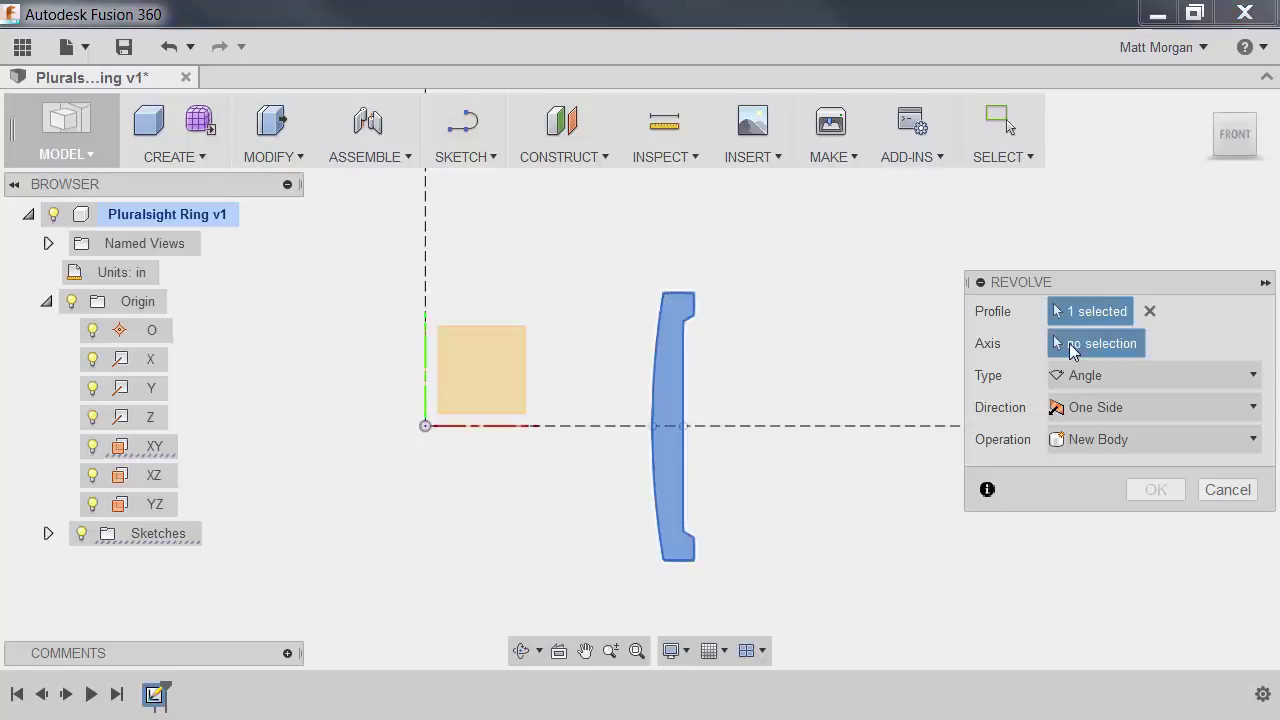
{"action": "left_click", "coordinate": [423, 229]}
{"action": "middle_click_drag", "start_coordinate": [571, 349], "coordinate": [531, 409], "text": "shift"}
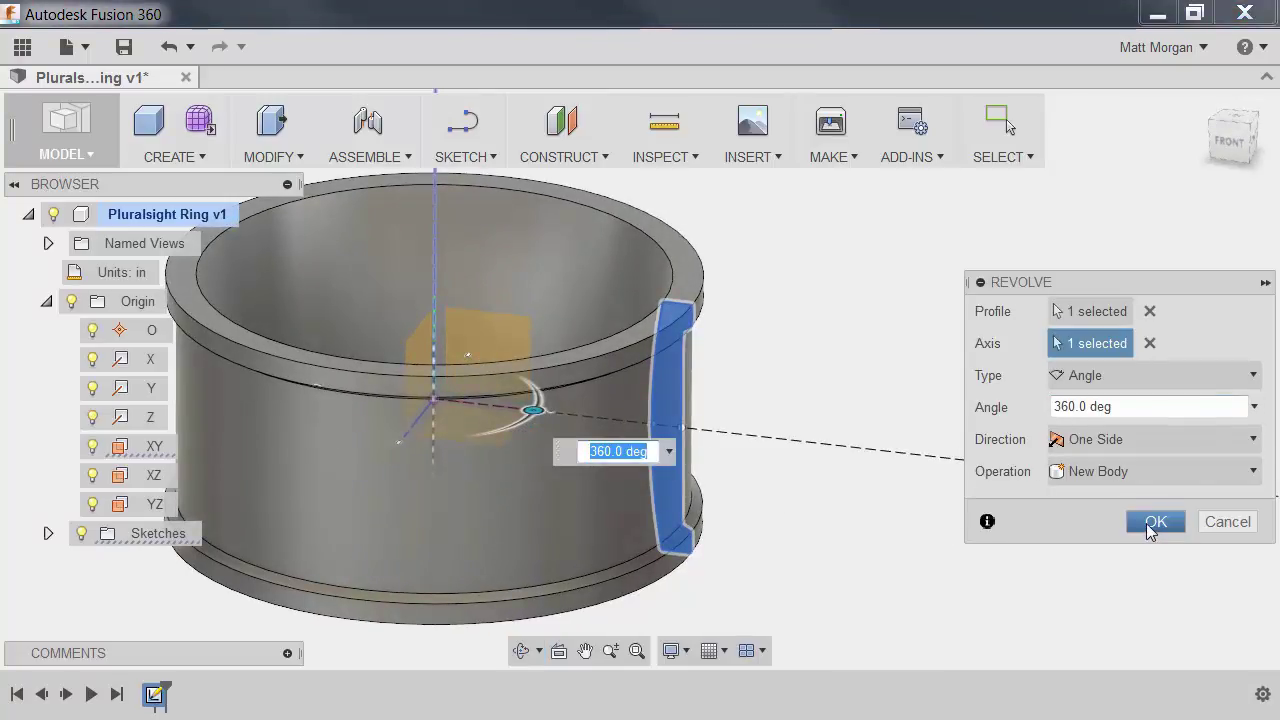
{"action": "left_click", "coordinate": [1148, 525]}
{"action": "left_click", "coordinate": [1205, 103]}
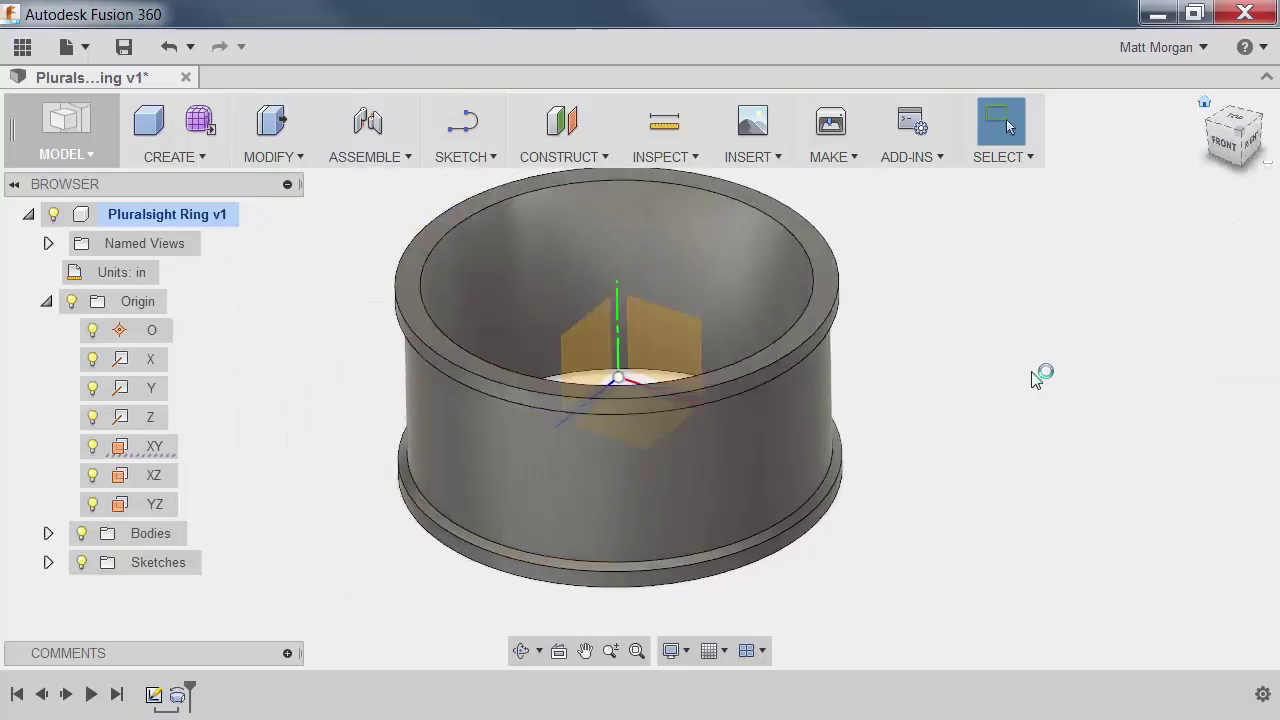